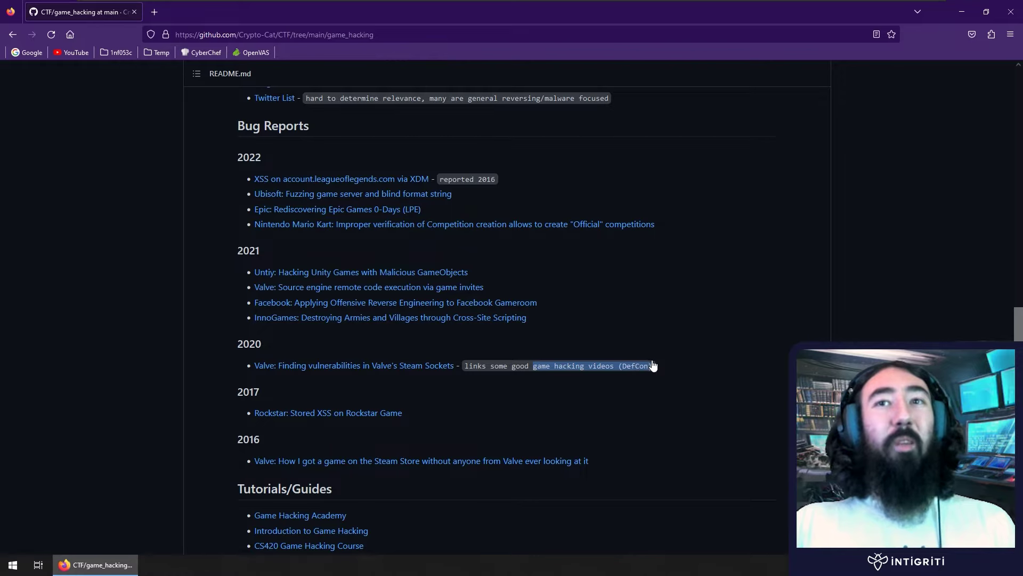
pyautogui.click(651, 373)
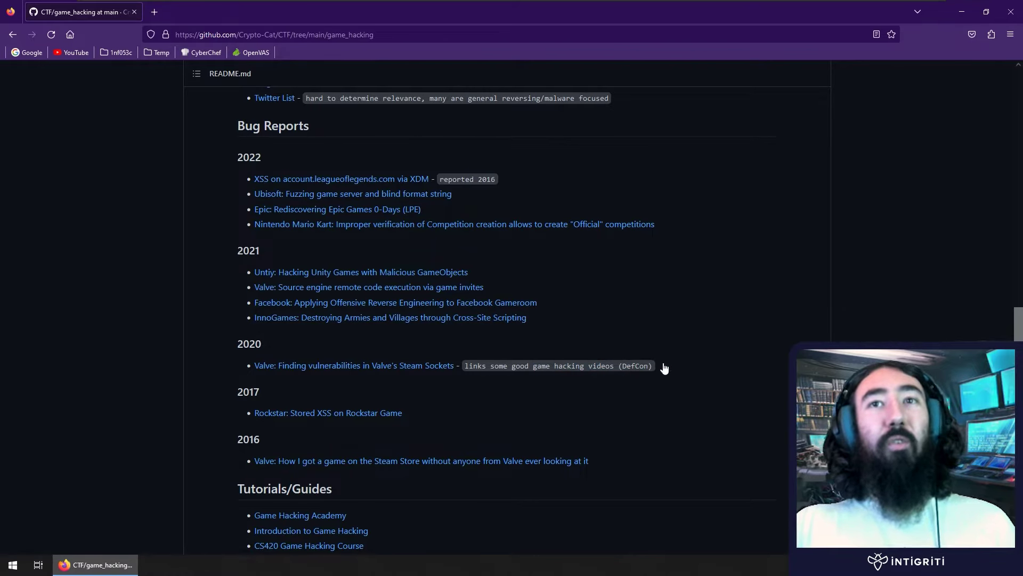
pyautogui.moveTo(656, 370); pyautogui.dragTo(513, 371)
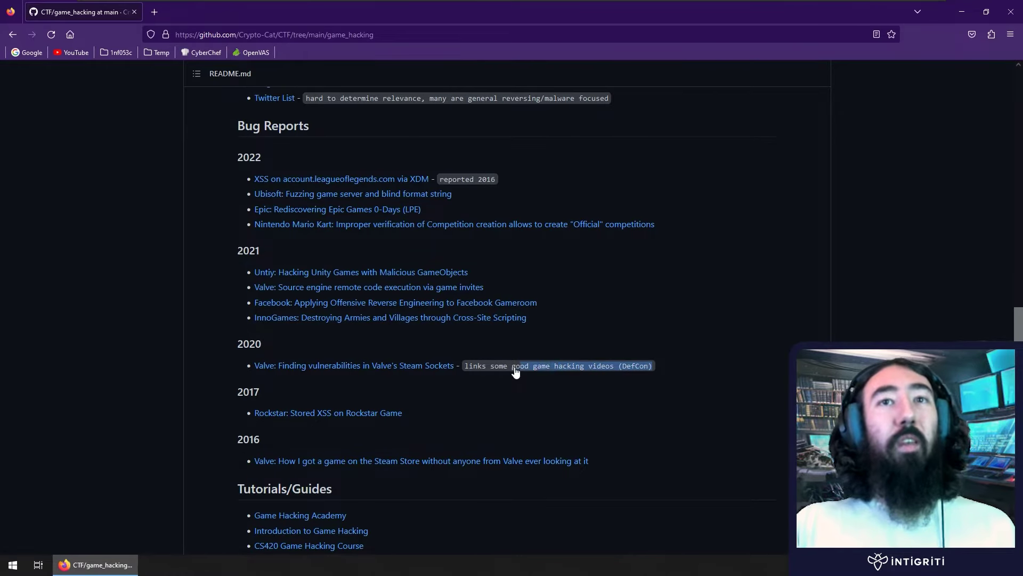
pyautogui.click(513, 371)
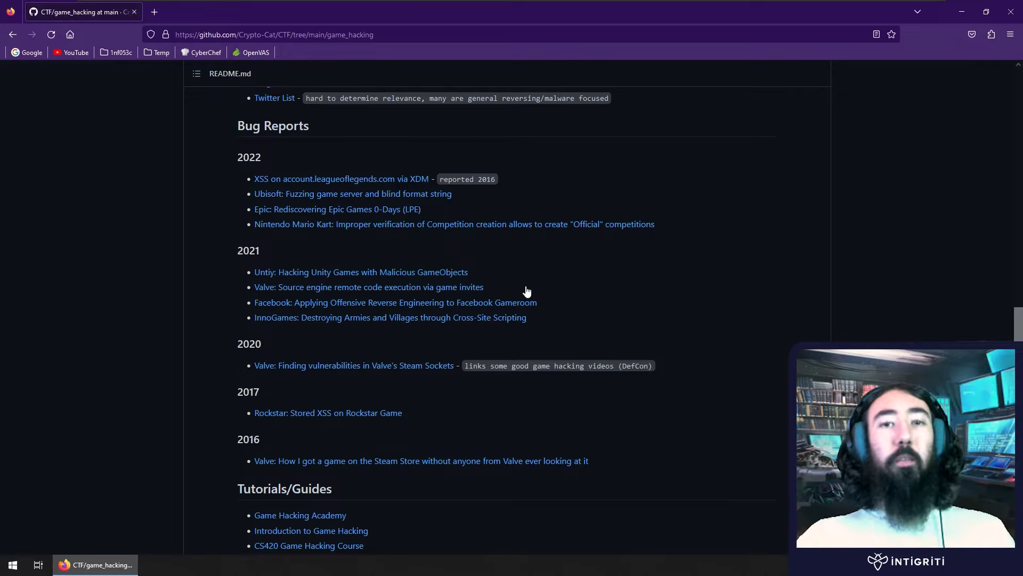
# - Search the web for "cheat engine" in a new tab and open the official cheatengine.org result in a separate tab
pyautogui.click(154, 12)
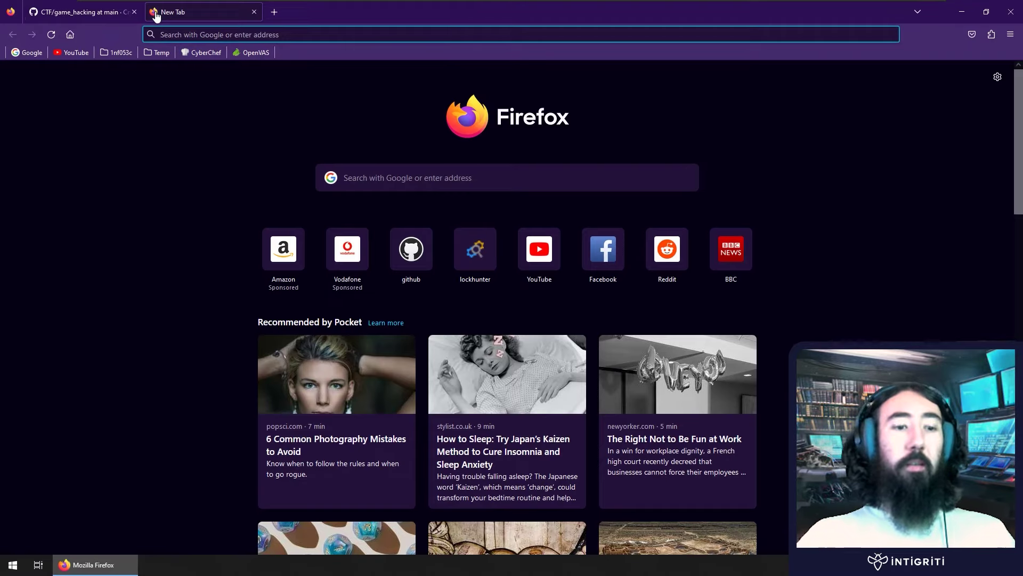
pyautogui.write('cheat engine')
pyautogui.press('Return')
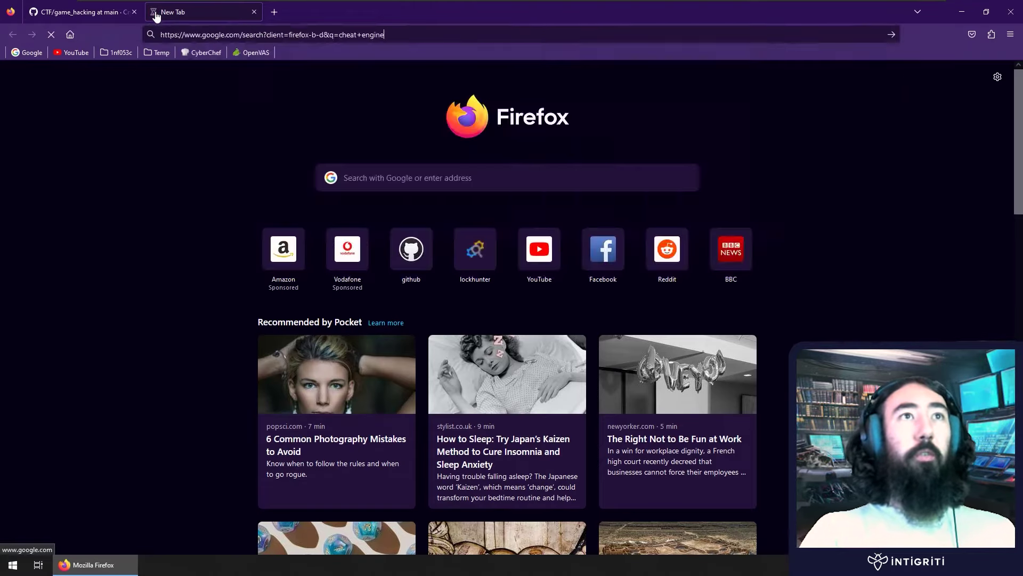
pyautogui.click(157, 183)
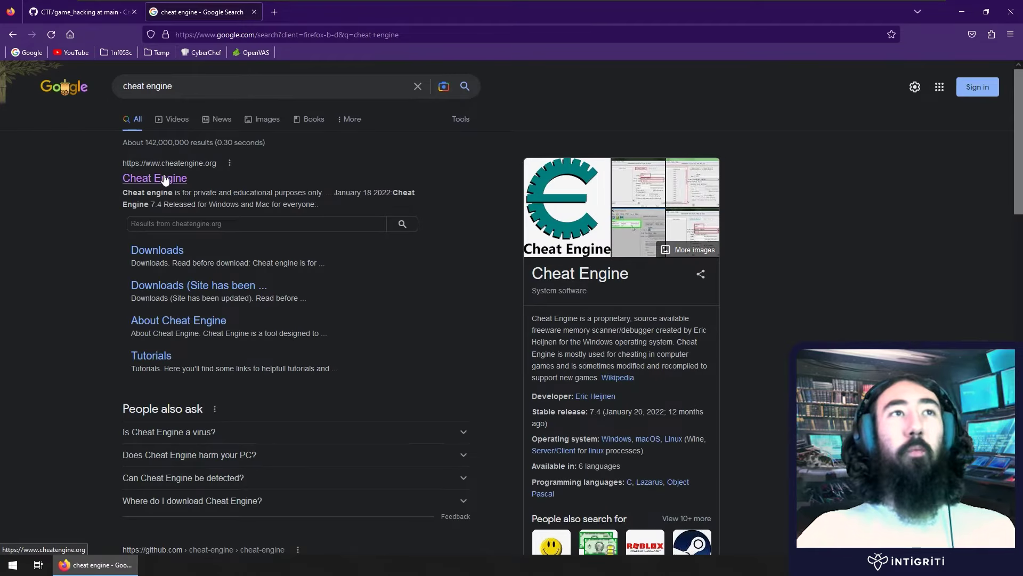
pyautogui.middleClick(164, 180)
# - Download the Cheat Engine 7.4 installer from the cheatengine.org page
pyautogui.click(309, 11)
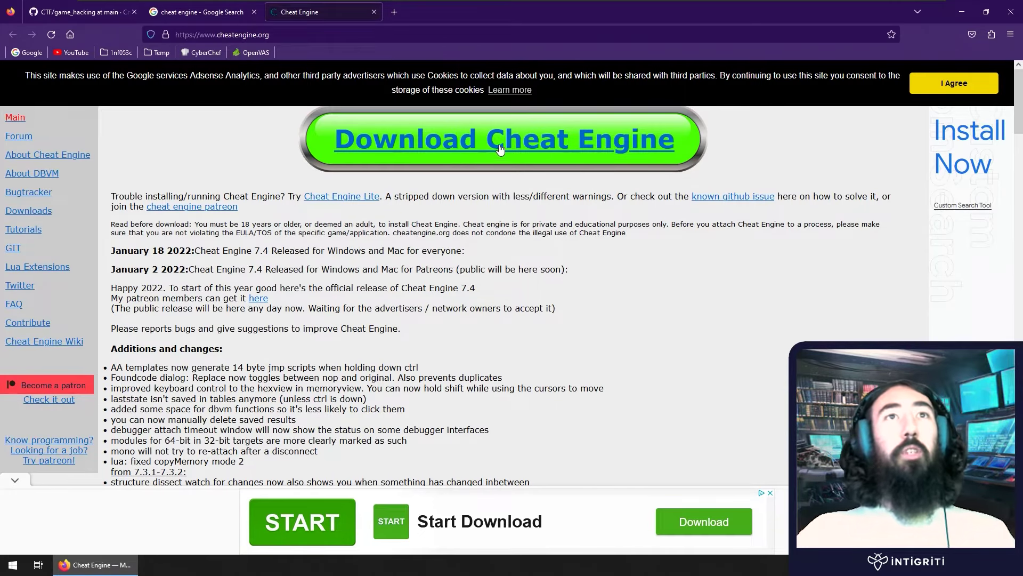
pyautogui.click(379, 142)
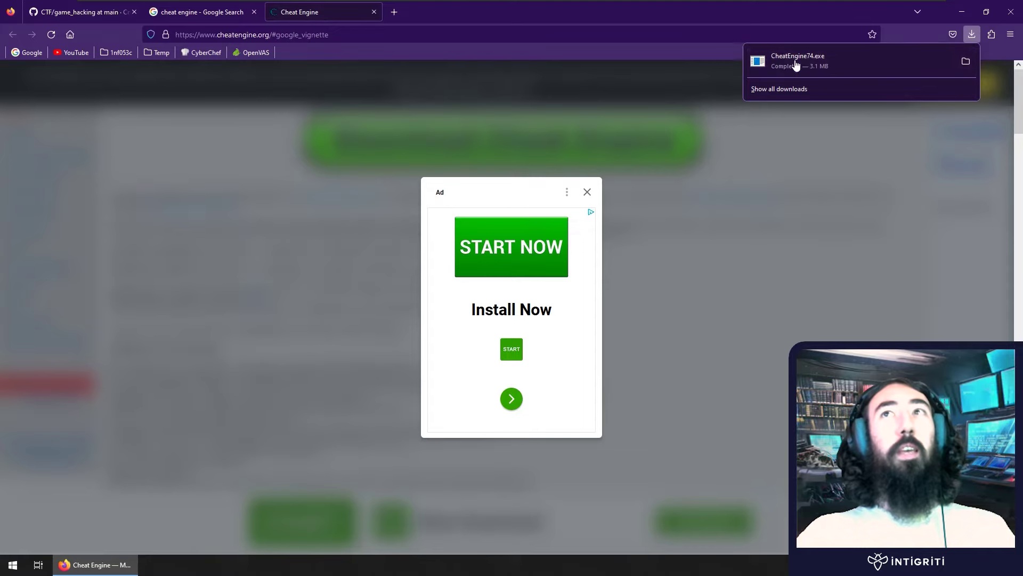
pyautogui.click(456, 24)
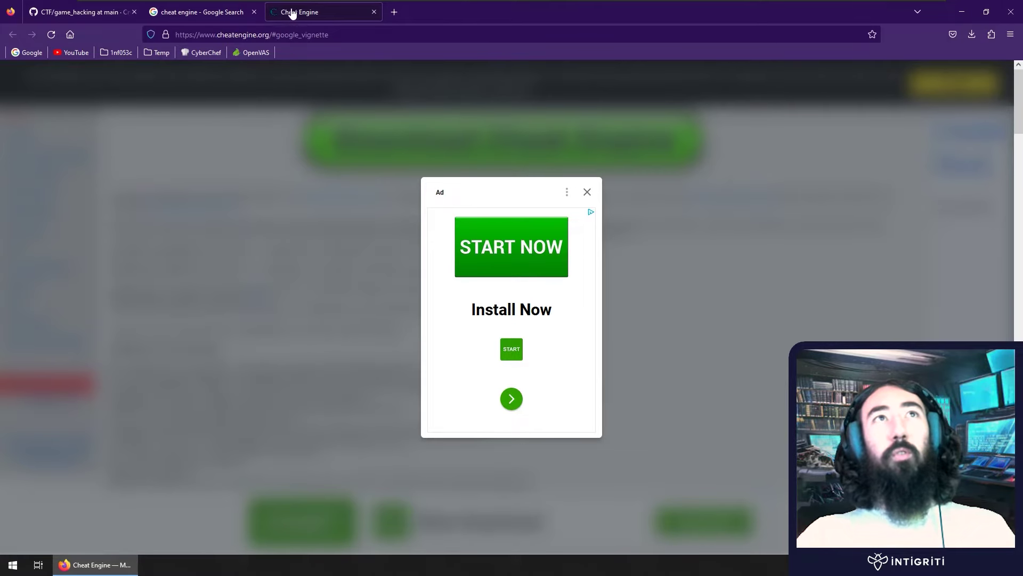
# - Examine the search results for cheat engine, reading the description of the program and its uses
pyautogui.click(209, 14)
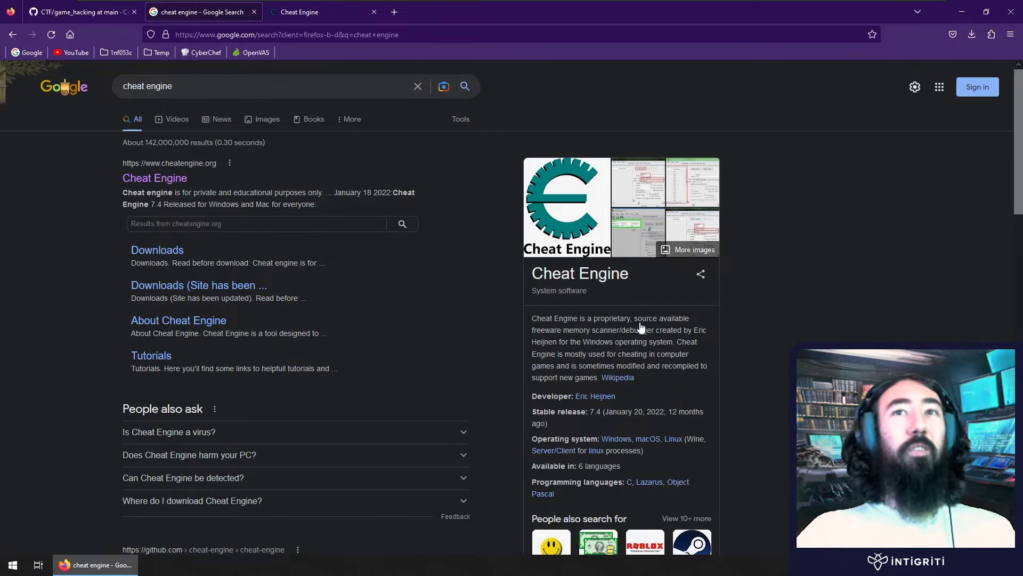
pyautogui.moveTo(556, 318); pyautogui.dragTo(655, 330)
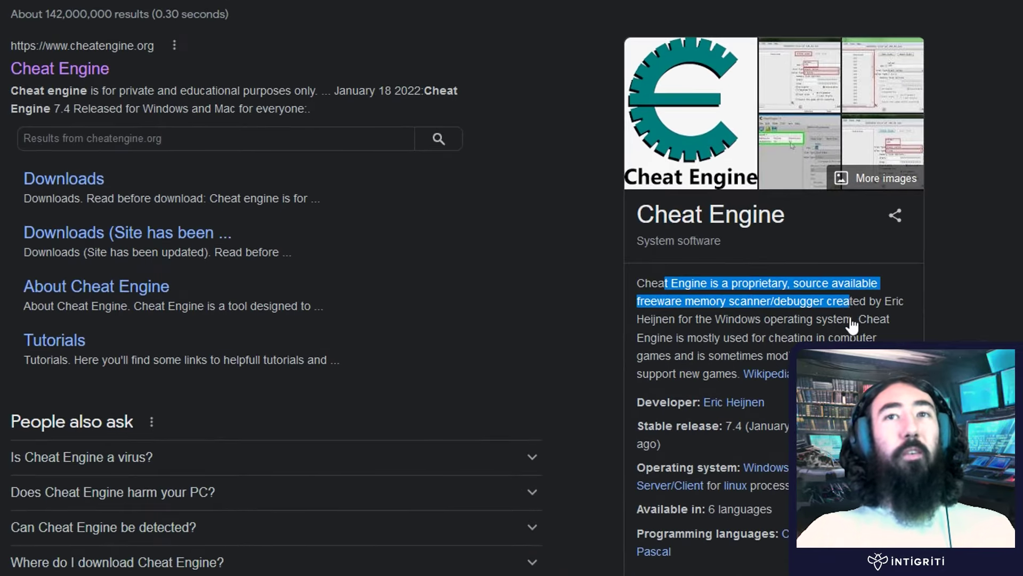
pyautogui.click(626, 331)
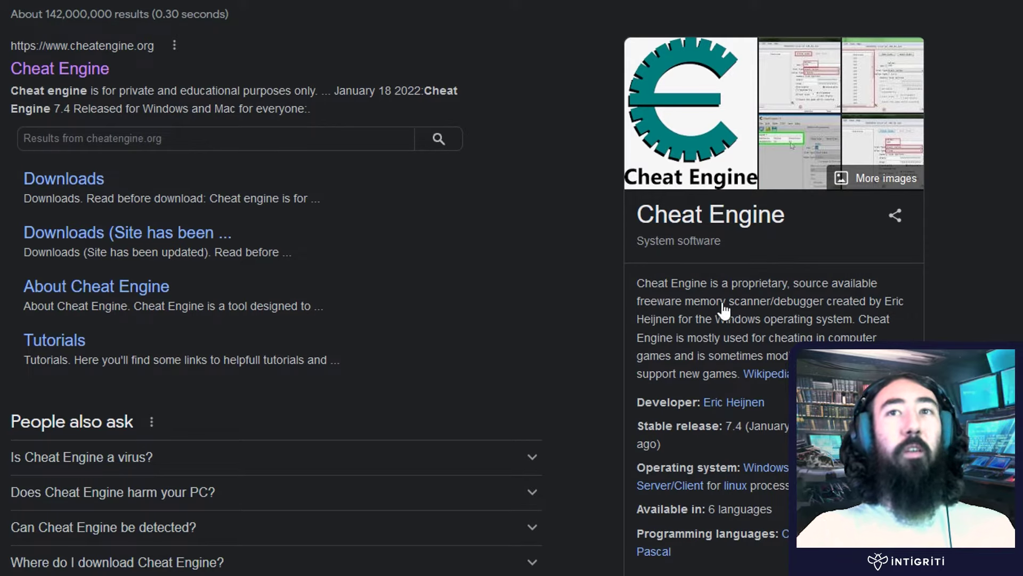
pyautogui.moveTo(687, 319); pyautogui.dragTo(858, 319)
pyautogui.click(859, 319)
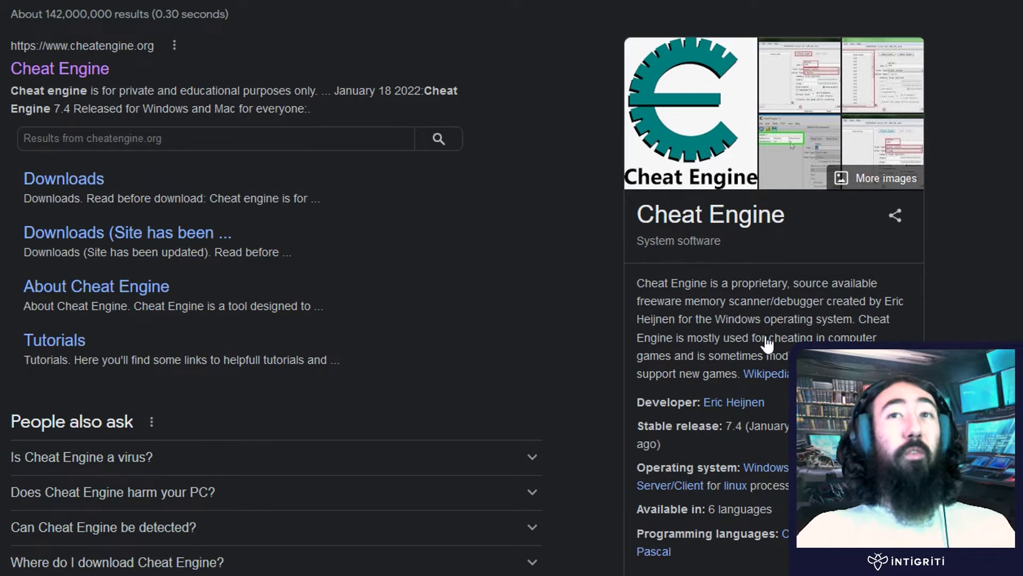
pyautogui.moveTo(767, 338); pyautogui.dragTo(827, 339)
pyautogui.click(688, 339)
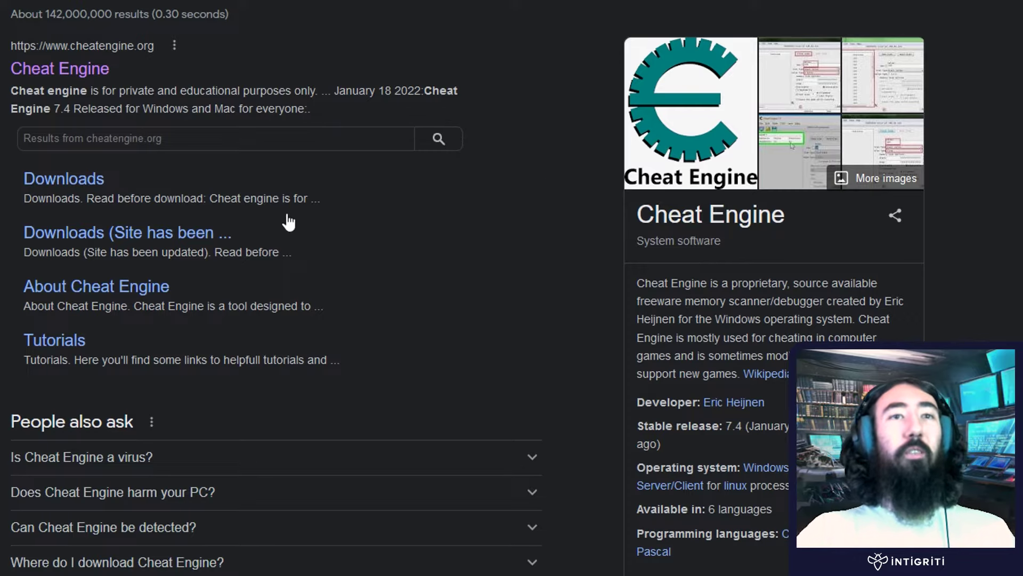
pyautogui.scroll(-2, 102, 287)
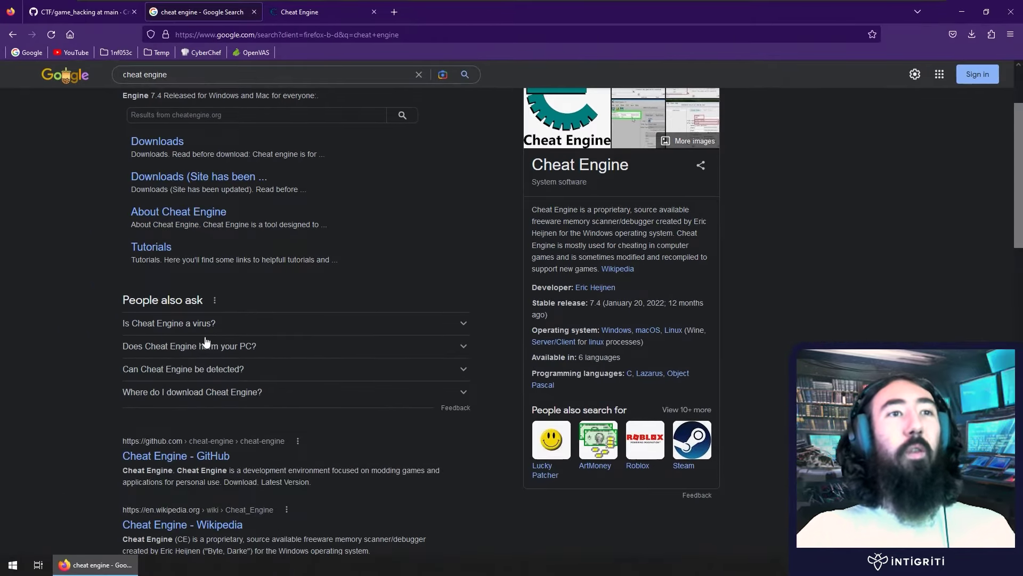
pyautogui.scroll(-4, 205, 341)
pyautogui.scroll(4, 171, 359)
# - Close the search results tab, then run CheatEngine74.exe from the Downloads folder with the browser and folder windows minimized
pyautogui.hotkey('ctrl', 'w')
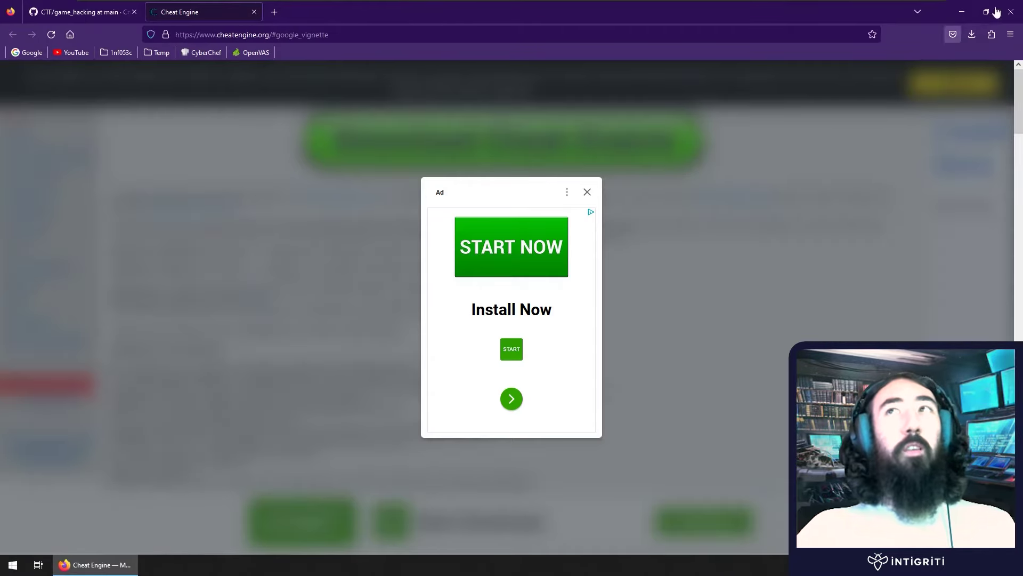
pyautogui.click(962, 12)
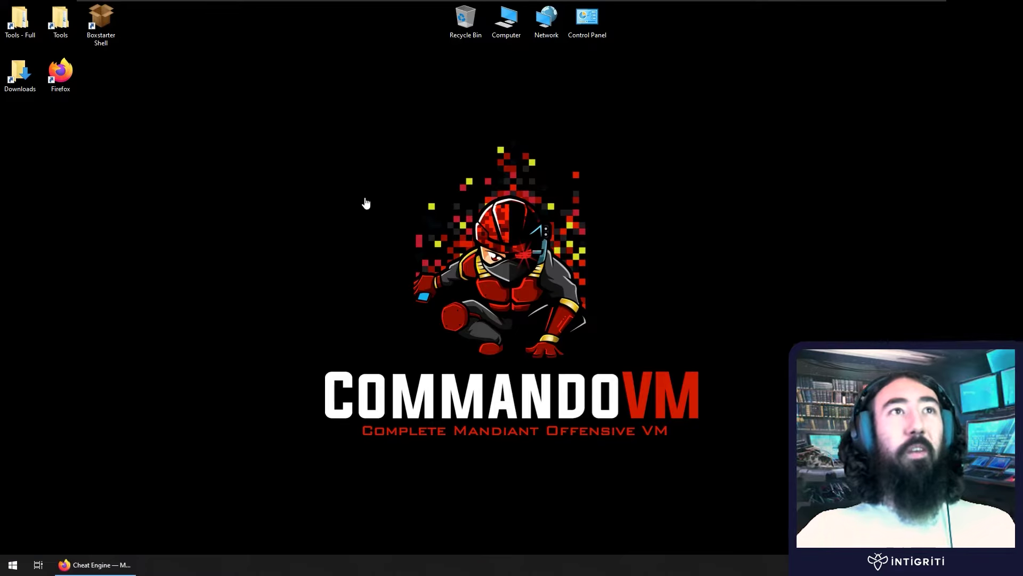
pyautogui.doubleClick(7, 64)
pyautogui.doubleClick(587, 232)
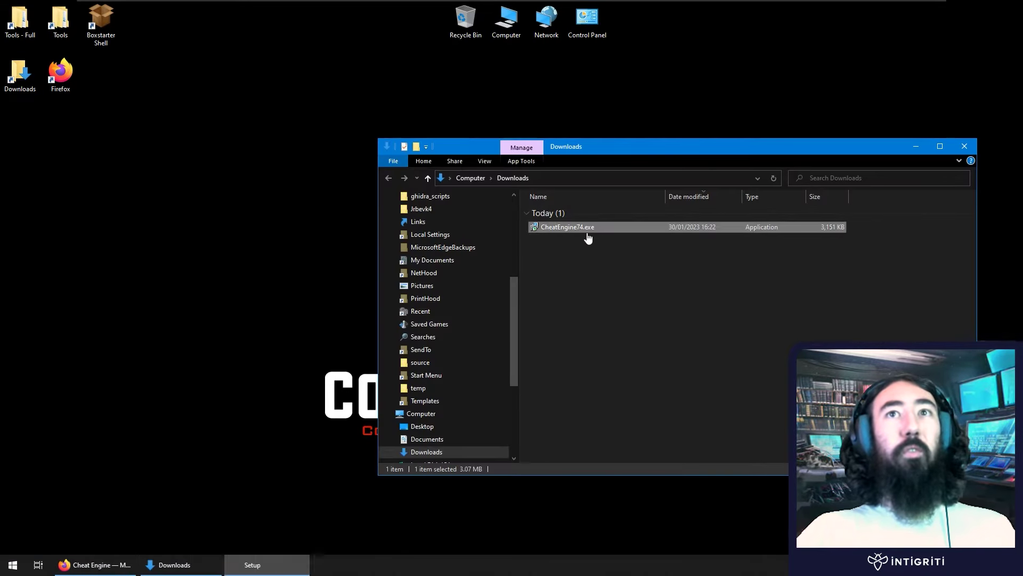
pyautogui.click(917, 146)
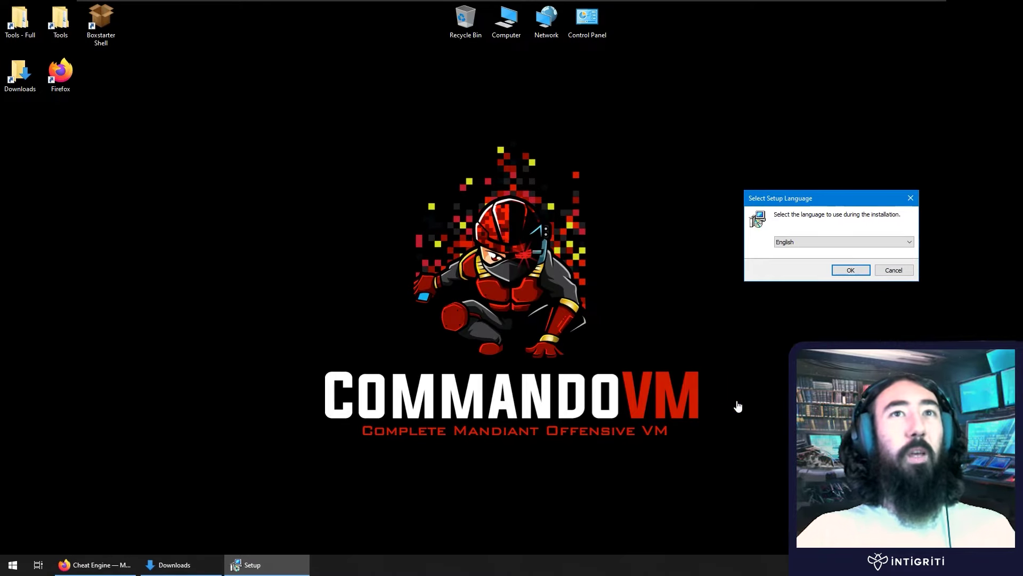
# - Move the setup language dialog to a clear area of the desktop and accept English as the installation language
pyautogui.moveTo(834, 455); pyautogui.dragTo(185, 127)
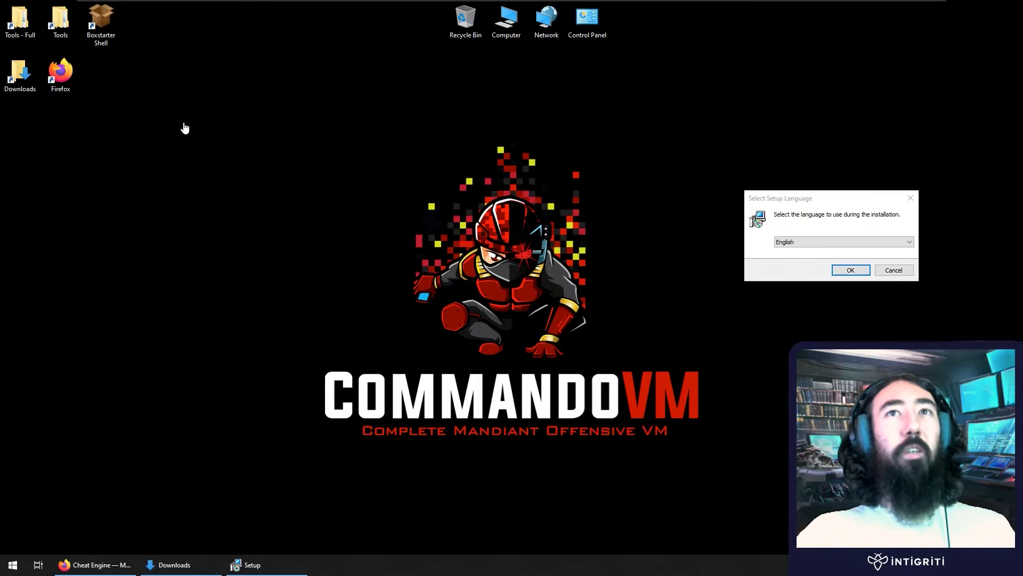
pyautogui.moveTo(810, 203); pyautogui.dragTo(285, 144)
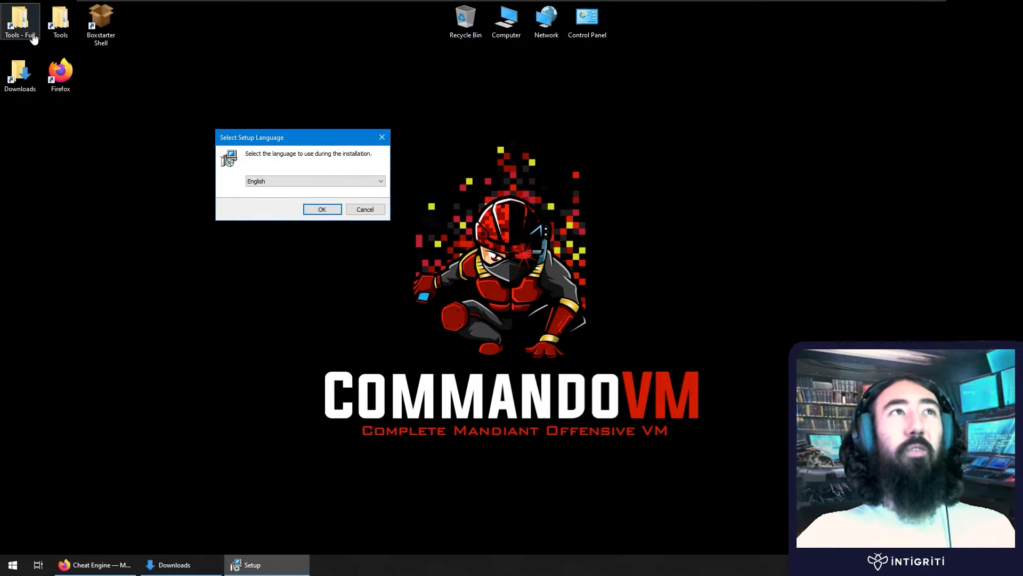
pyautogui.click(325, 209)
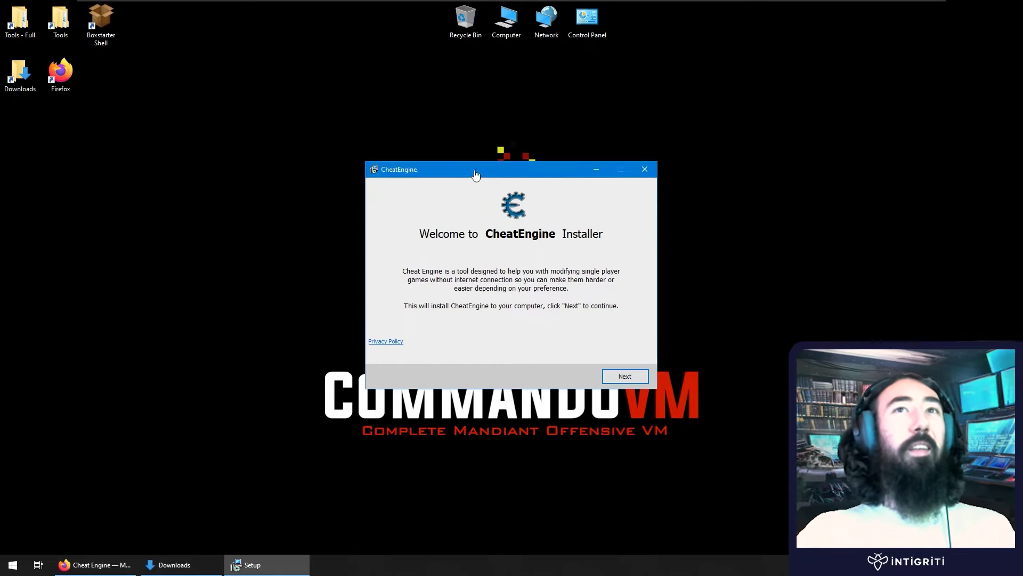
# - Continue past the installer's welcome page and decline the RAV Endpoint Protection Elite and McAfee WebAdvisor offers
pyautogui.moveTo(475, 177); pyautogui.dragTo(707, 153)
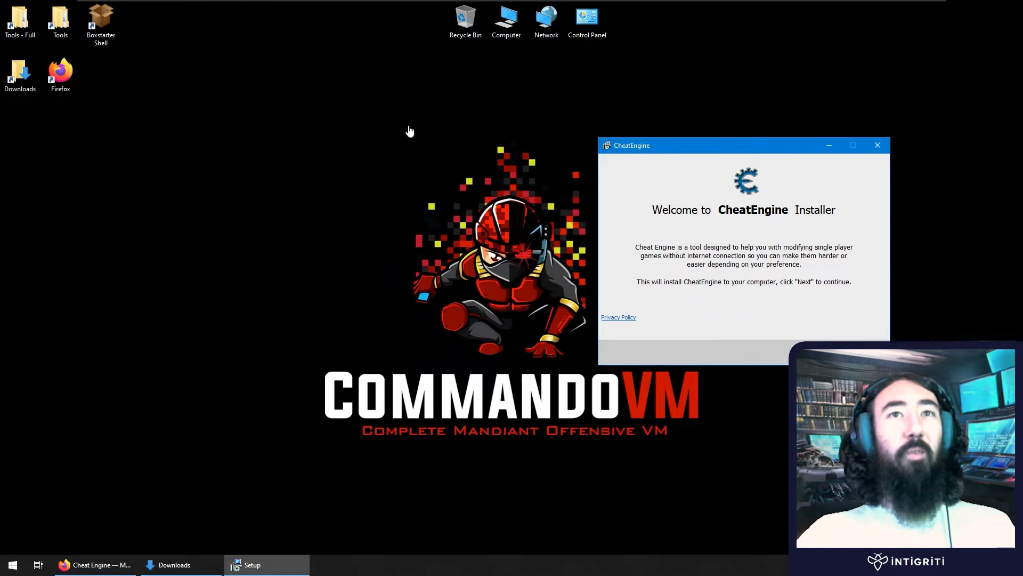
pyautogui.moveTo(803, 463); pyautogui.dragTo(241, 110)
pyautogui.moveTo(756, 159); pyautogui.dragTo(499, 160)
pyautogui.click(602, 362)
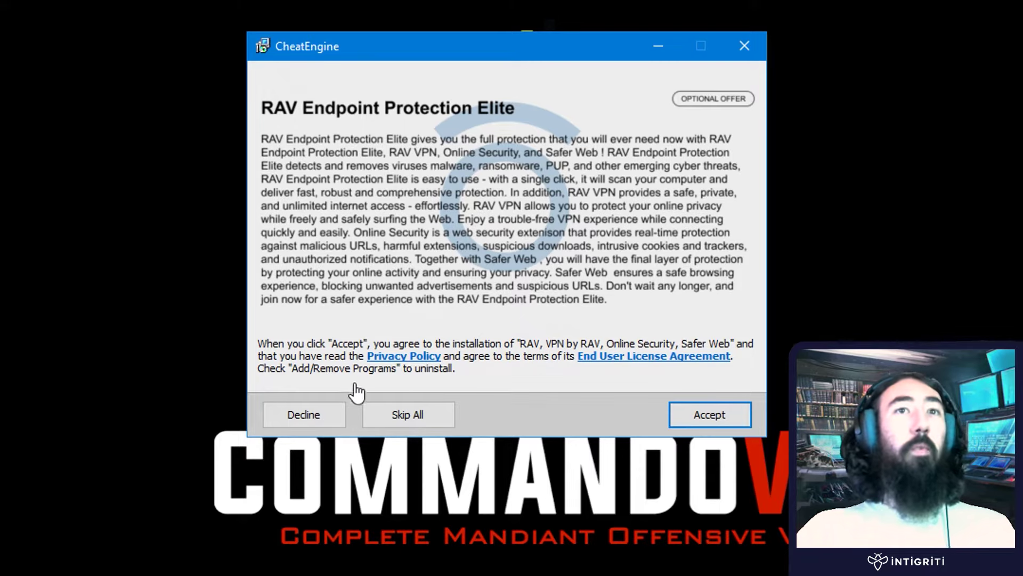
pyautogui.click(305, 417)
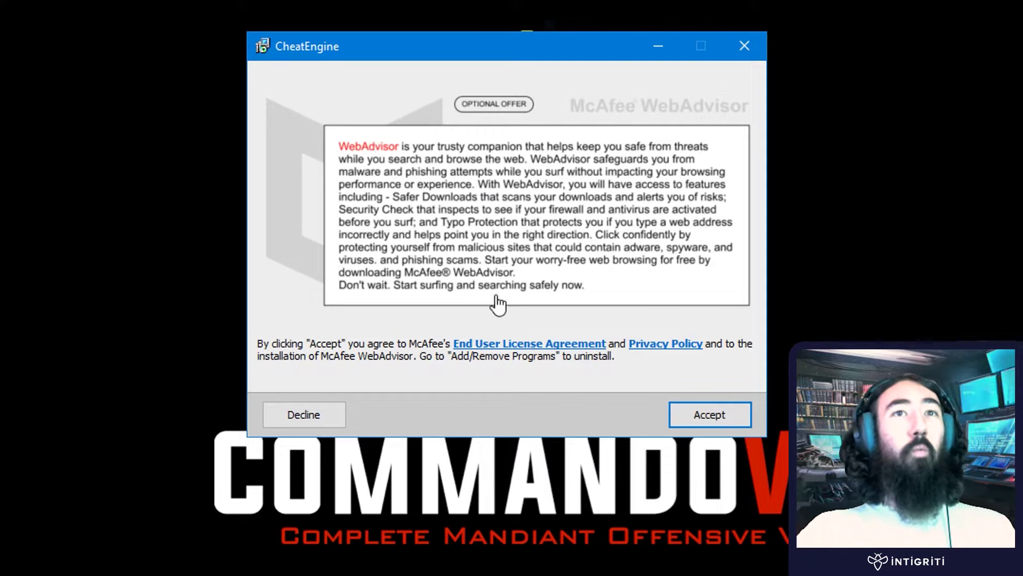
pyautogui.click(303, 415)
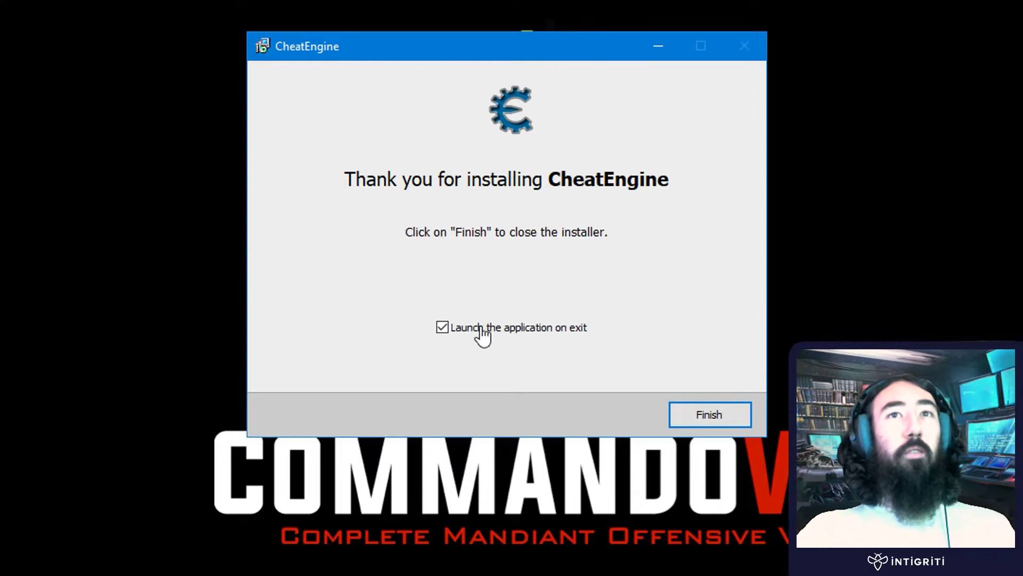
# - Finish the installation with Cheat Engine launched on exit and no tutorial, and snap its window to the right half of the screen
pyautogui.click(689, 420)
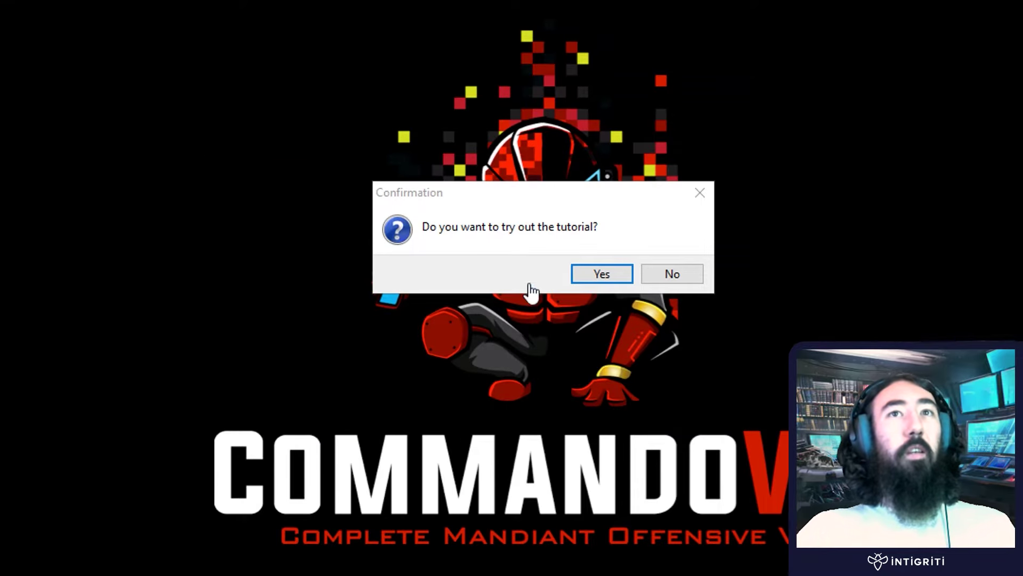
pyautogui.click(666, 269)
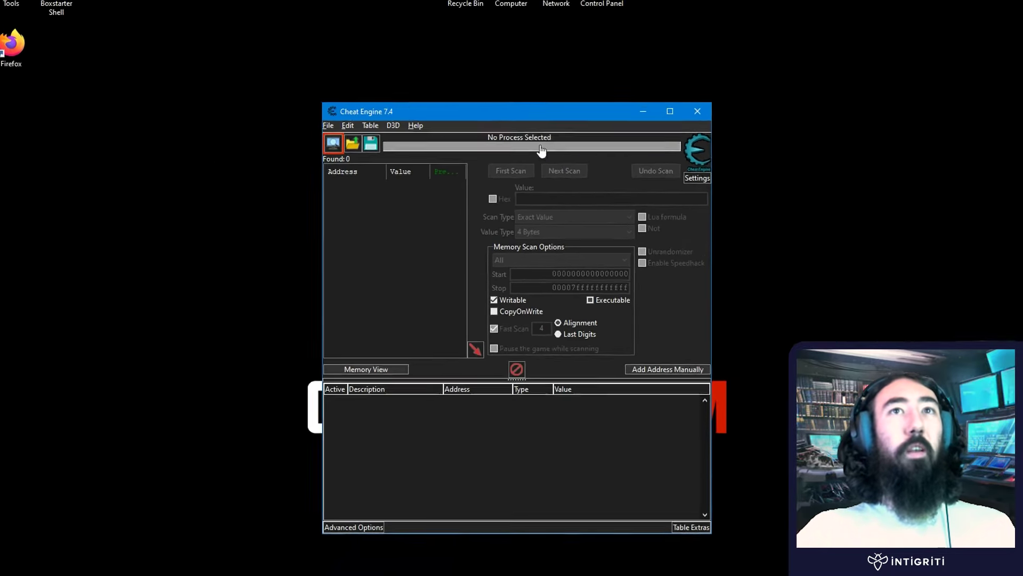
pyautogui.moveTo(416, 133); pyautogui.dragTo(1020, 154)
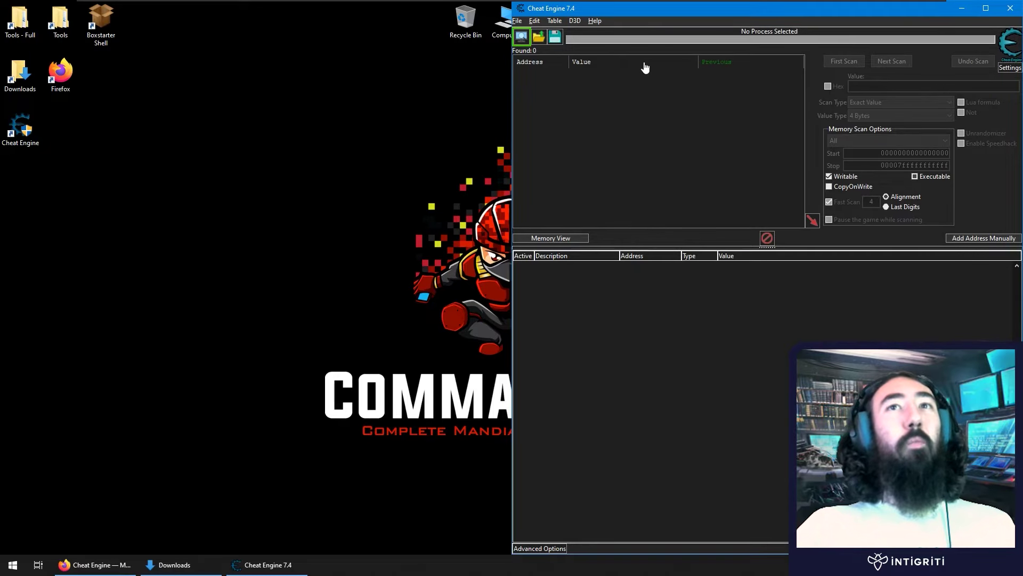
pyautogui.click(130, 141)
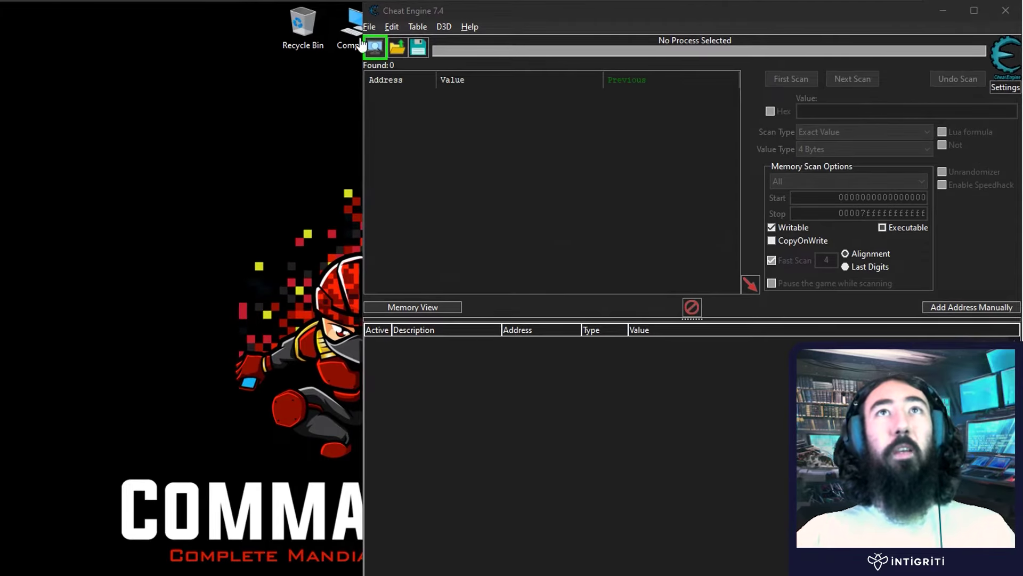
# - Open the list of attachable processes and look through its processes, windows and applications
pyautogui.click(376, 51)
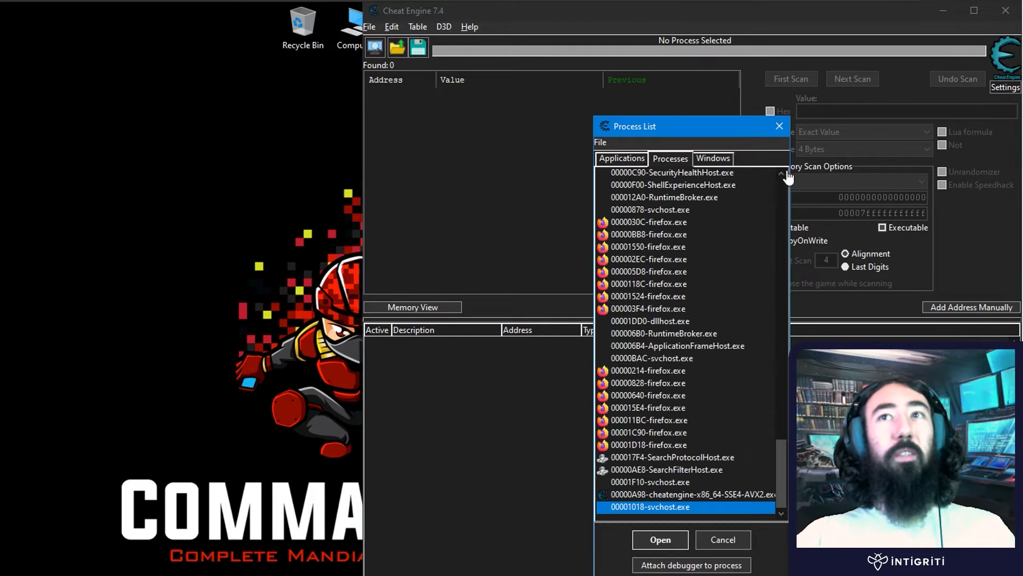
pyautogui.scroll(20, 688, 413)
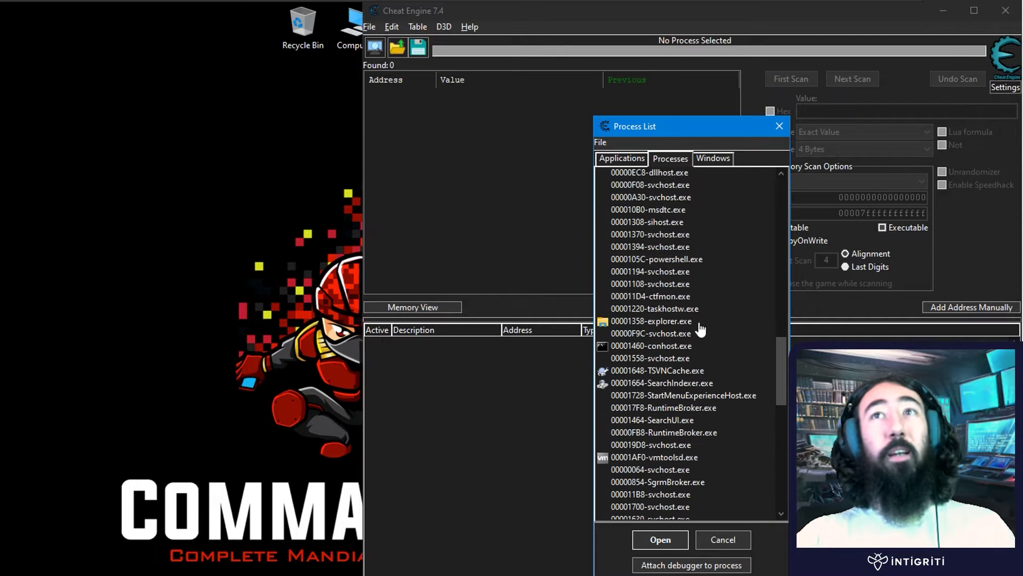
pyautogui.scroll(2, 707, 308)
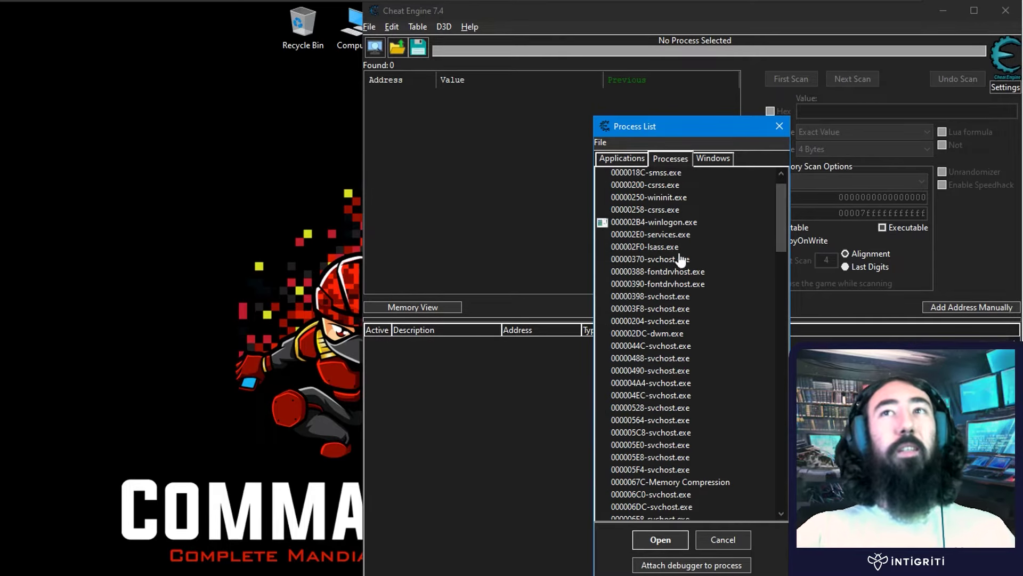
pyautogui.scroll(1, 781, 188)
pyautogui.moveTo(781, 187); pyautogui.dragTo(775, 294)
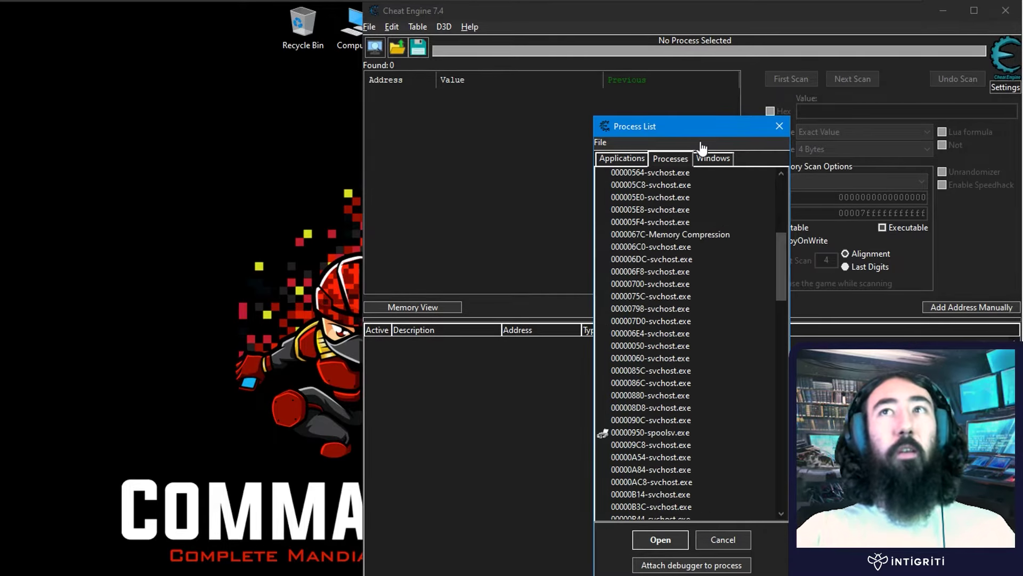
pyautogui.click(713, 158)
pyautogui.click(628, 162)
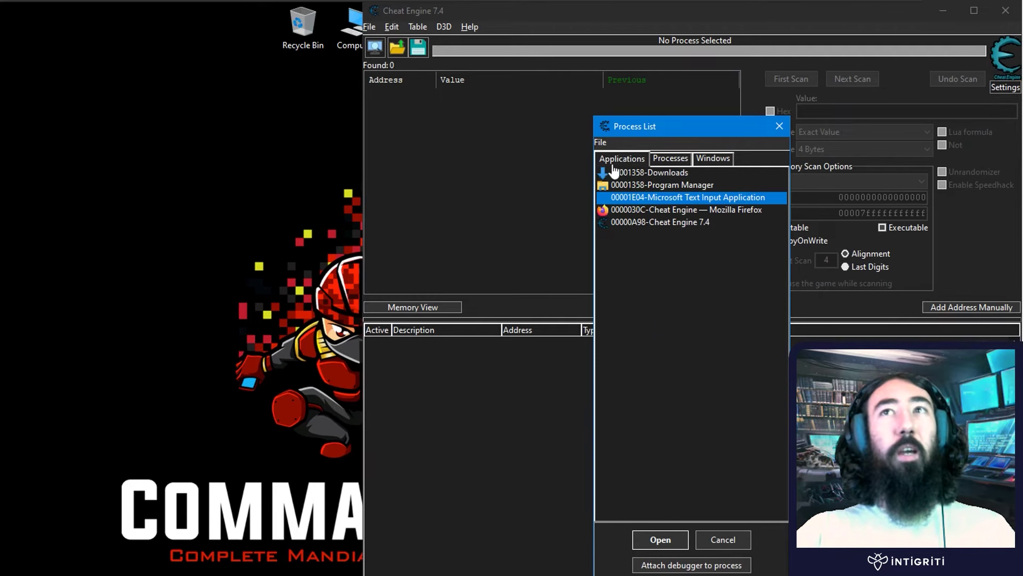
# - Review the attachable windows, close the process list, and look into the My Cheat Tables folder without loading a file
pyautogui.click(719, 160)
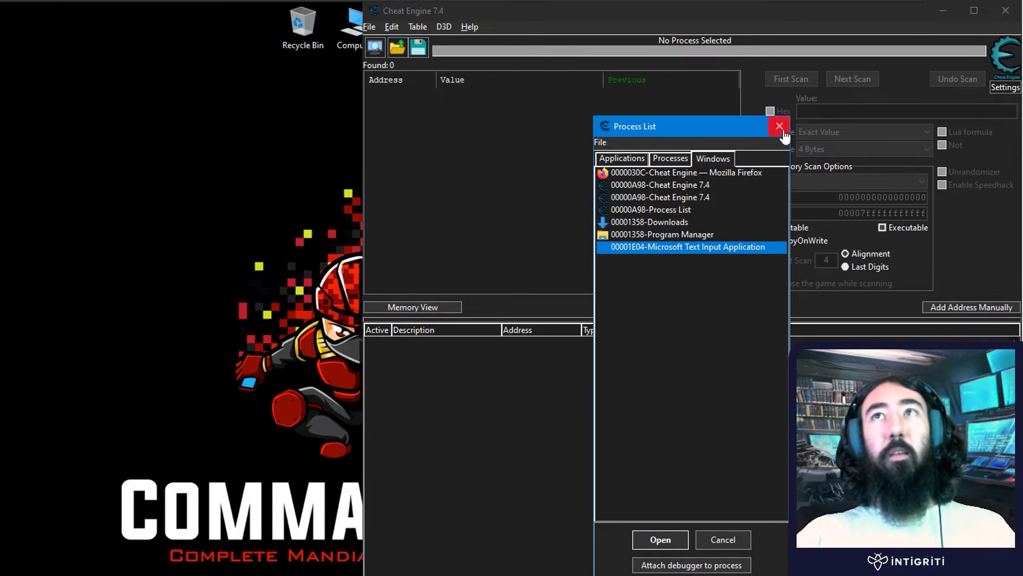
pyautogui.click(779, 126)
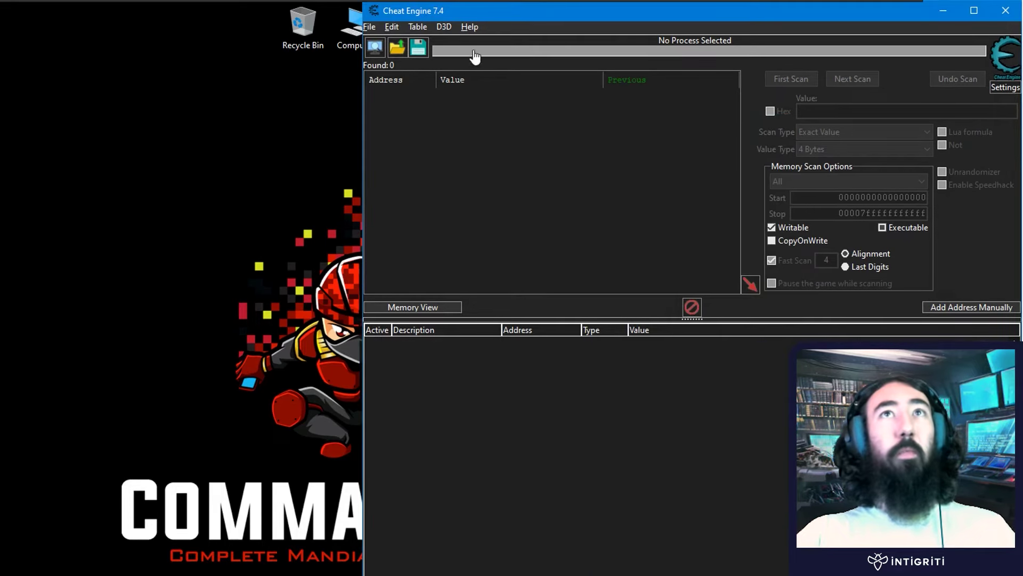
pyautogui.click(397, 49)
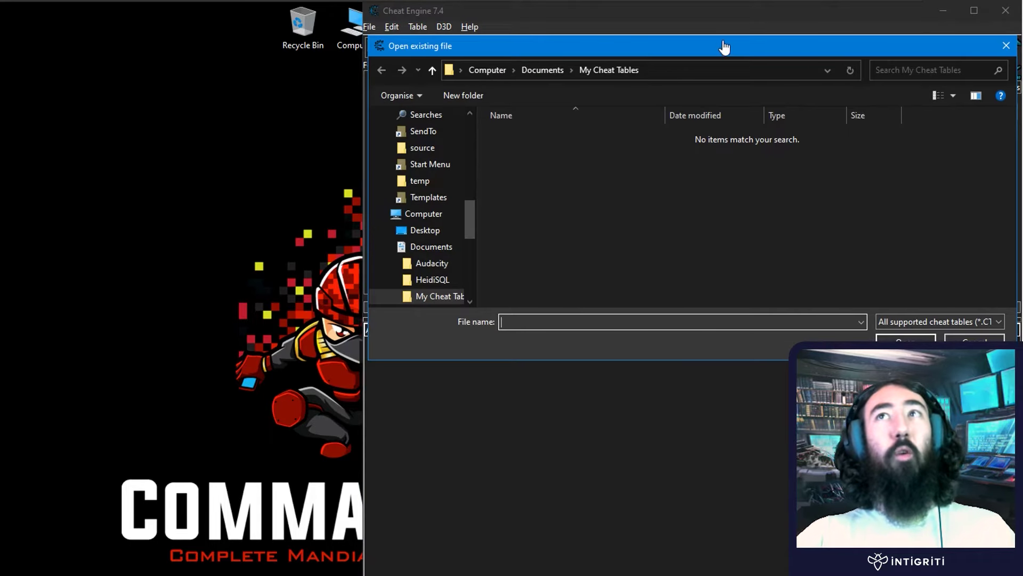
pyautogui.click(1005, 45)
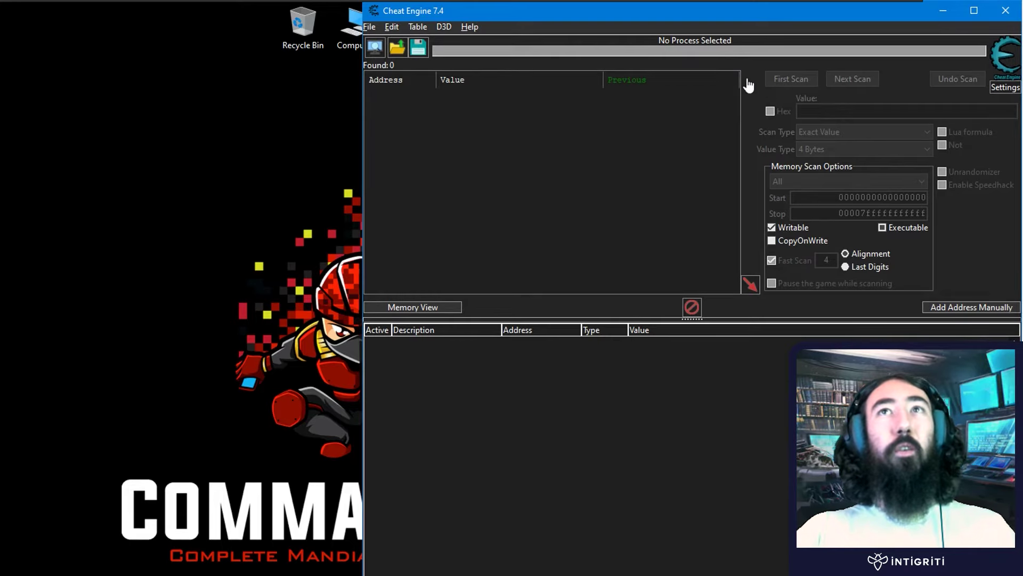
pyautogui.moveTo(390, 94); pyautogui.dragTo(382, 120)
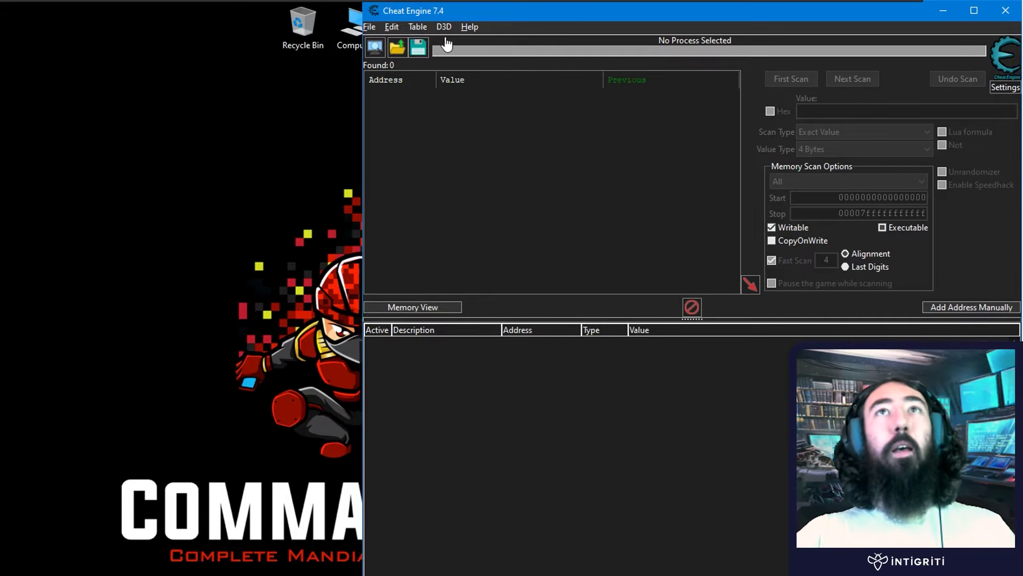
# - Open the program settings, place their window on the free desktop area, and examine the general options and hotkey functions
pyautogui.click(370, 27)
pyautogui.click(369, 27)
pyautogui.click(370, 27)
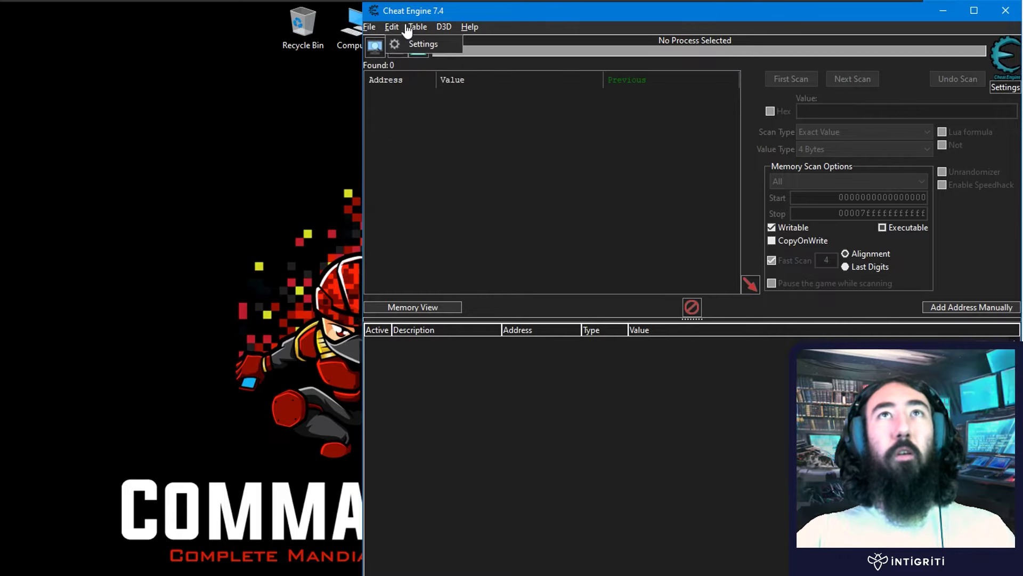
pyautogui.click(419, 45)
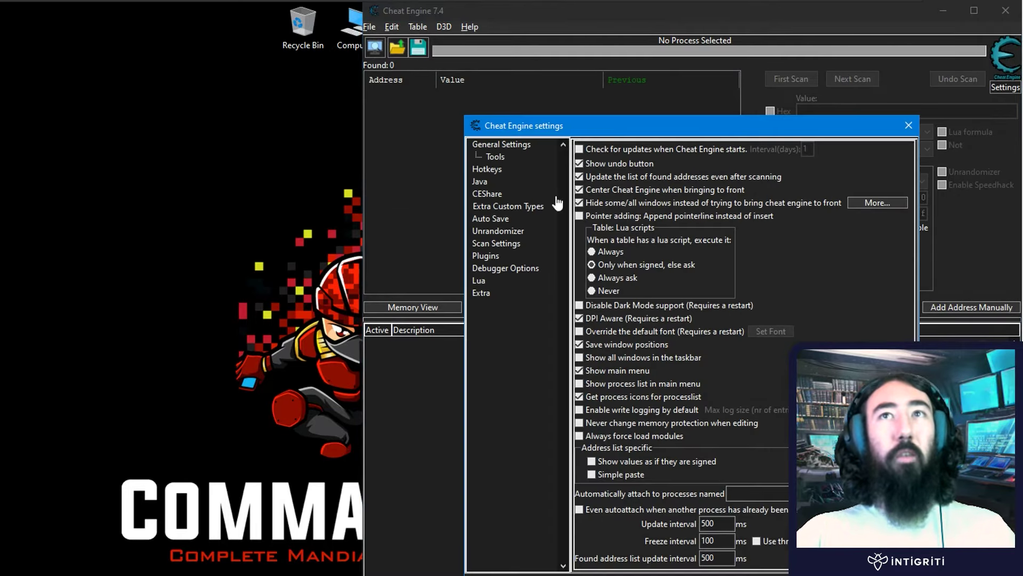
pyautogui.click(495, 157)
pyautogui.click(496, 147)
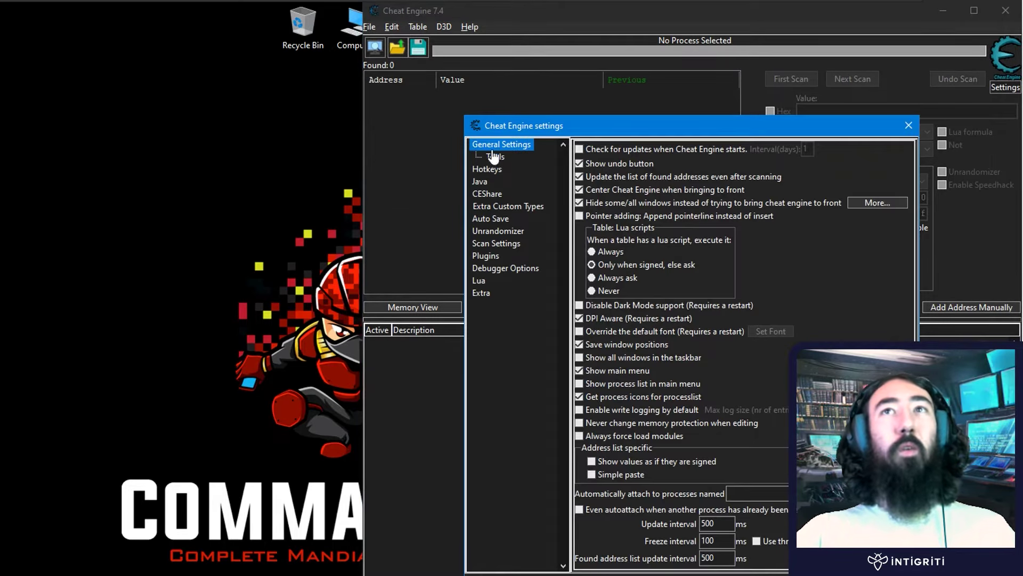
pyautogui.click(482, 170)
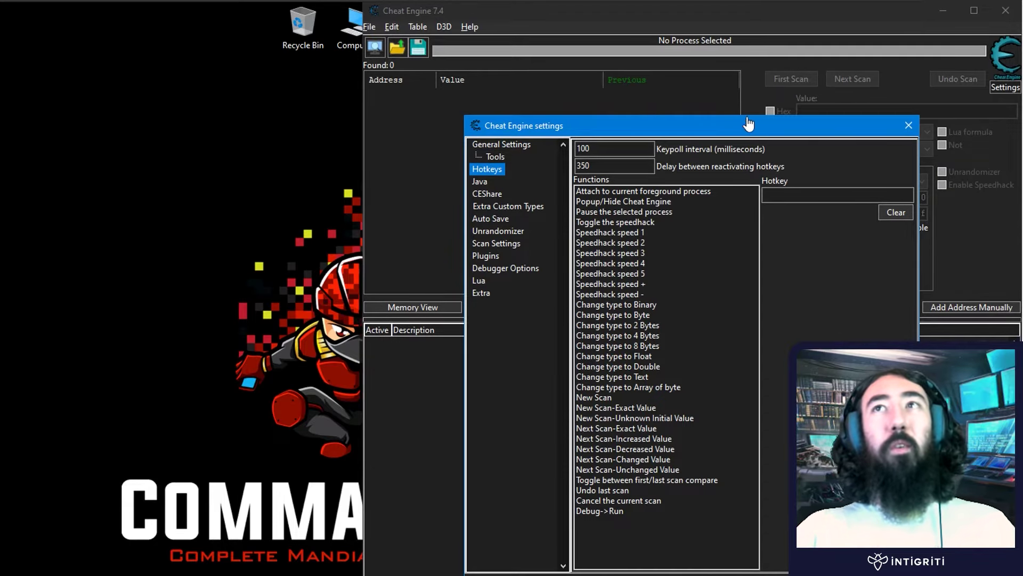
pyautogui.moveTo(746, 126); pyautogui.dragTo(216, 111)
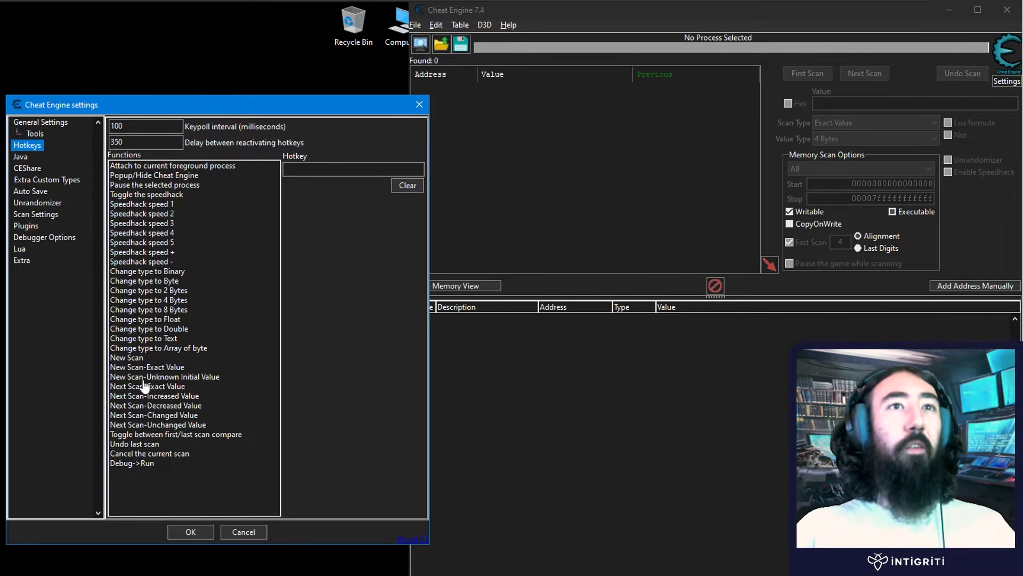
pyautogui.click(189, 406)
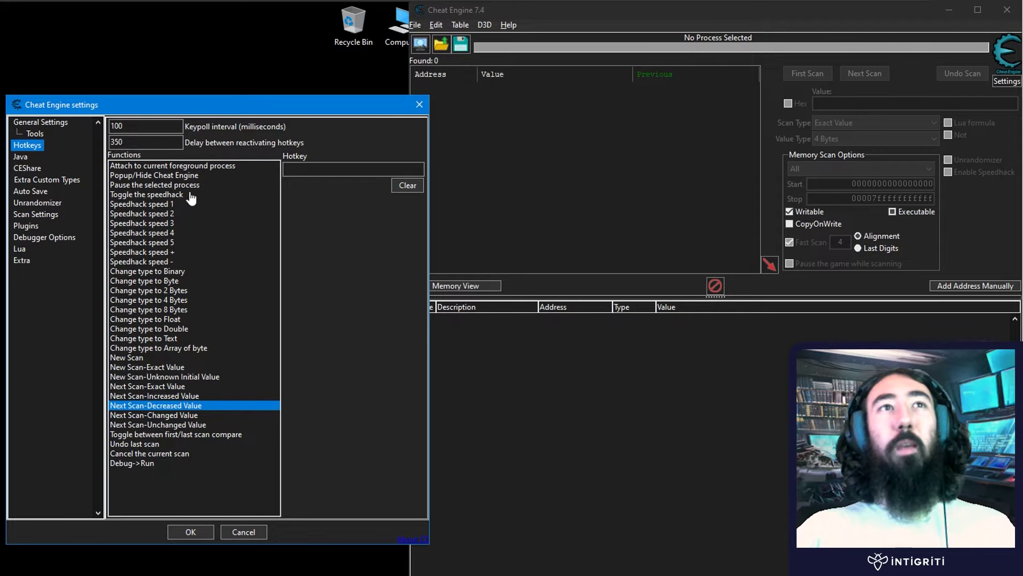
pyautogui.moveTo(300, 118); pyautogui.dragTo(220, 97)
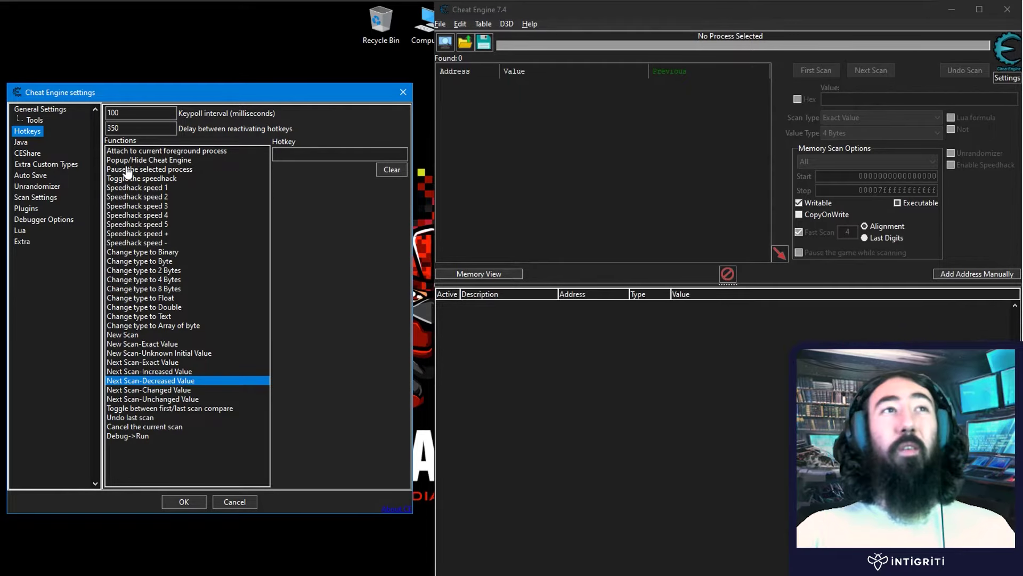
# - Look through the scan, plugin, Lua, debugger and CEShare settings and close the settings without saving
pyautogui.click(47, 199)
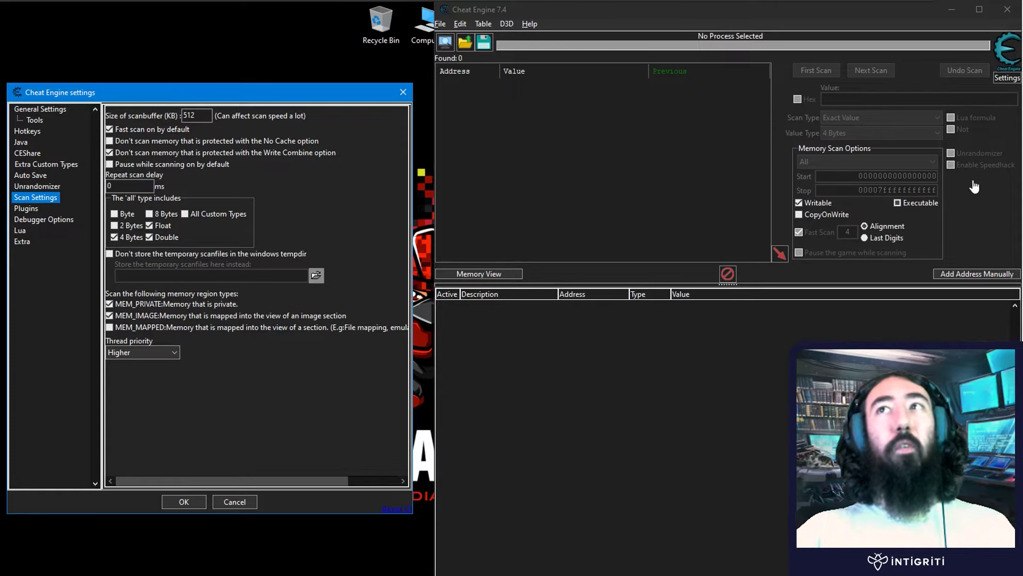
pyautogui.click(27, 208)
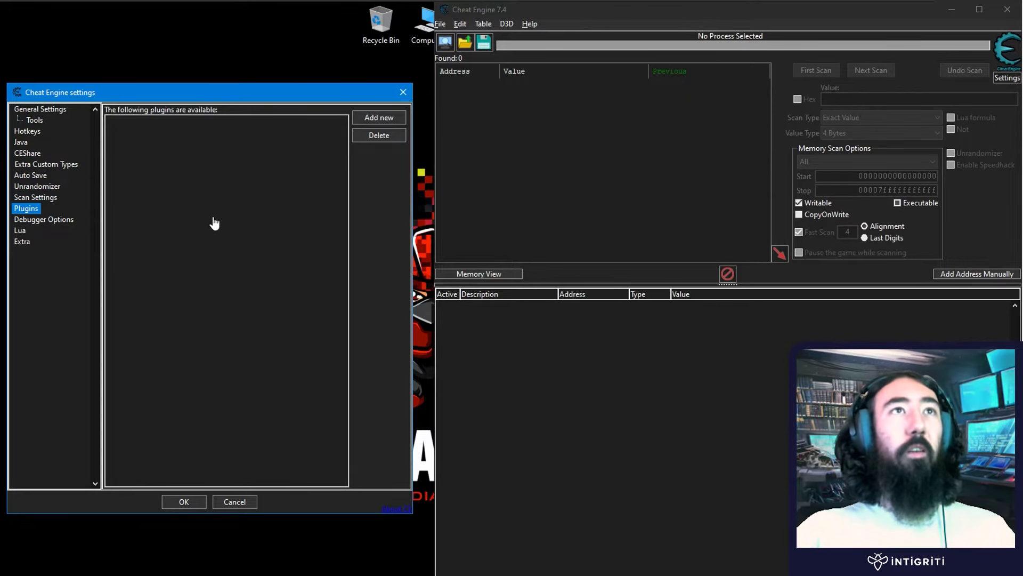
pyautogui.click(19, 230)
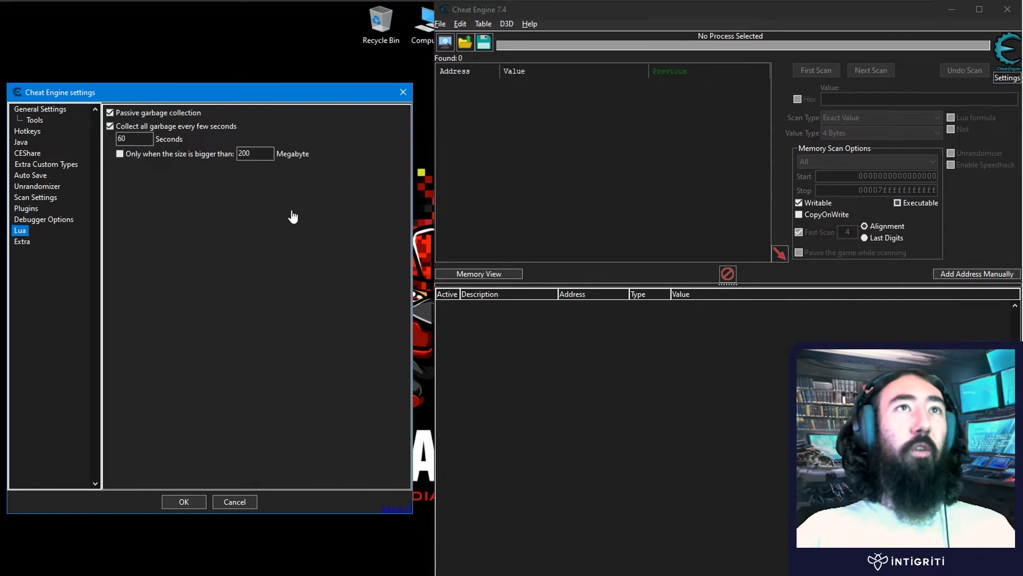
pyautogui.click(40, 220)
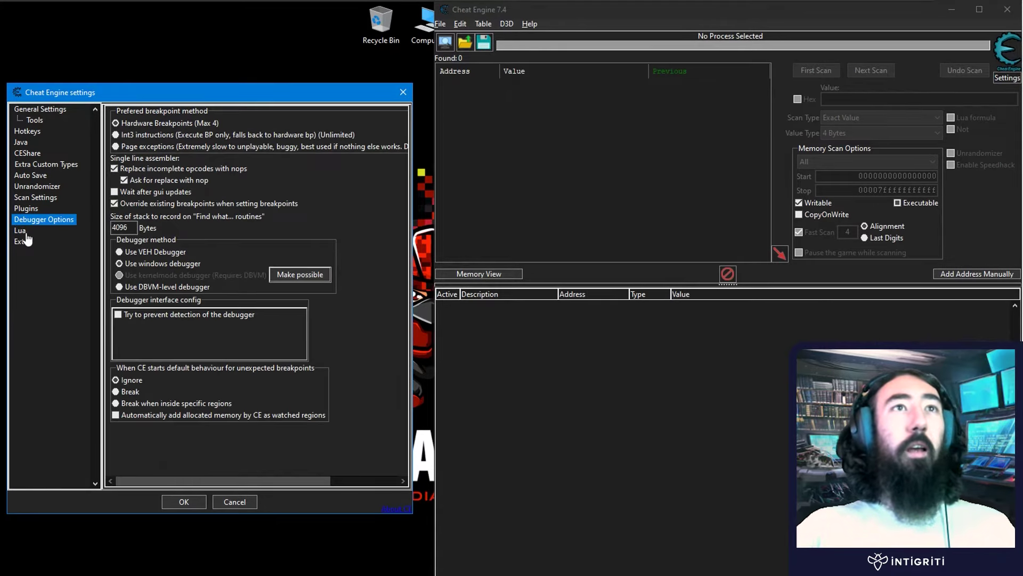
pyautogui.click(28, 154)
pyautogui.click(235, 503)
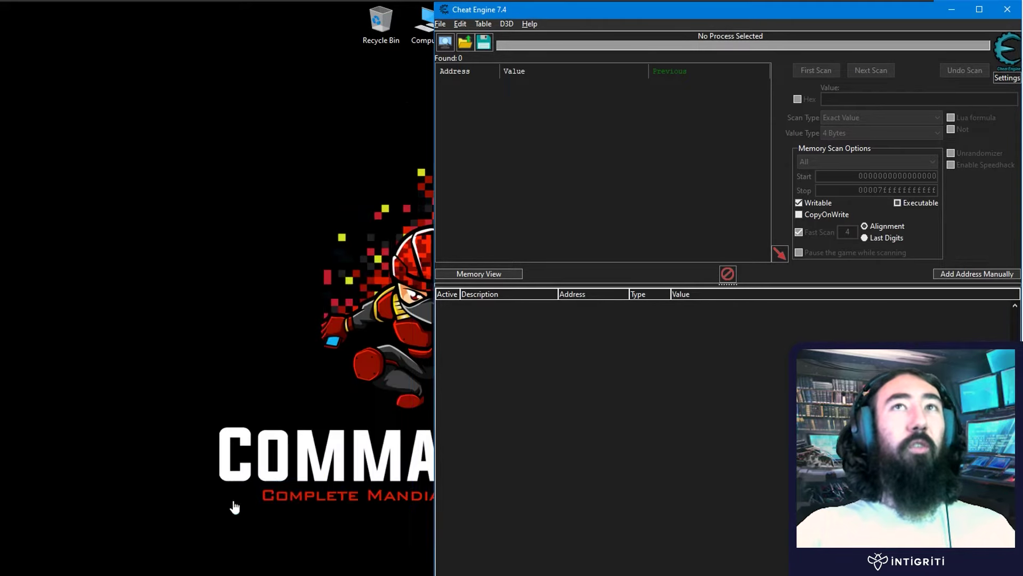
# - Launch the 64-bit Cheat Engine Tutorial and enlarge its window to fill the free half of the screen beside Cheat Engine
pyautogui.click(506, 25)
pyautogui.moveTo(481, 29)
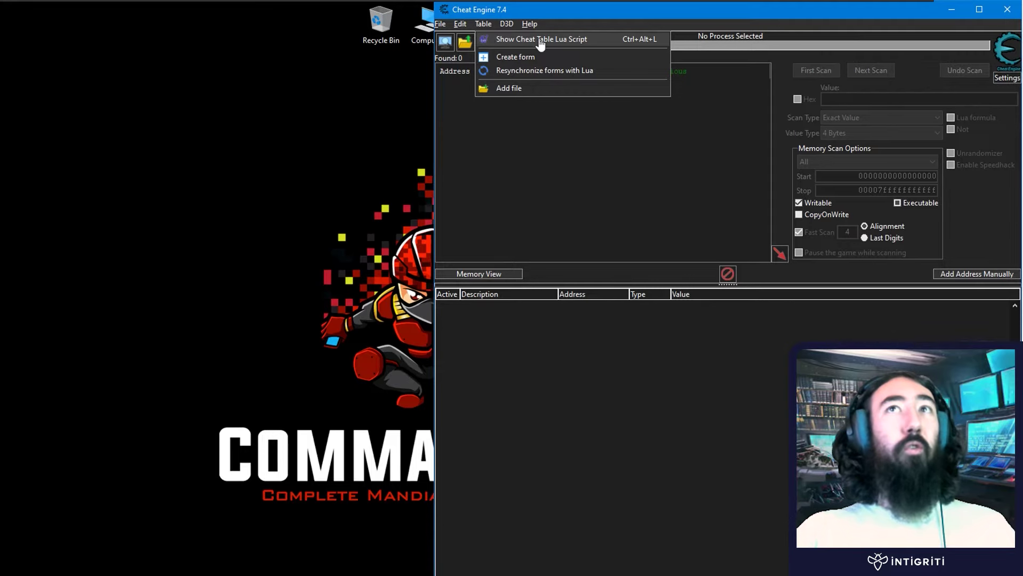
pyautogui.moveTo(536, 24)
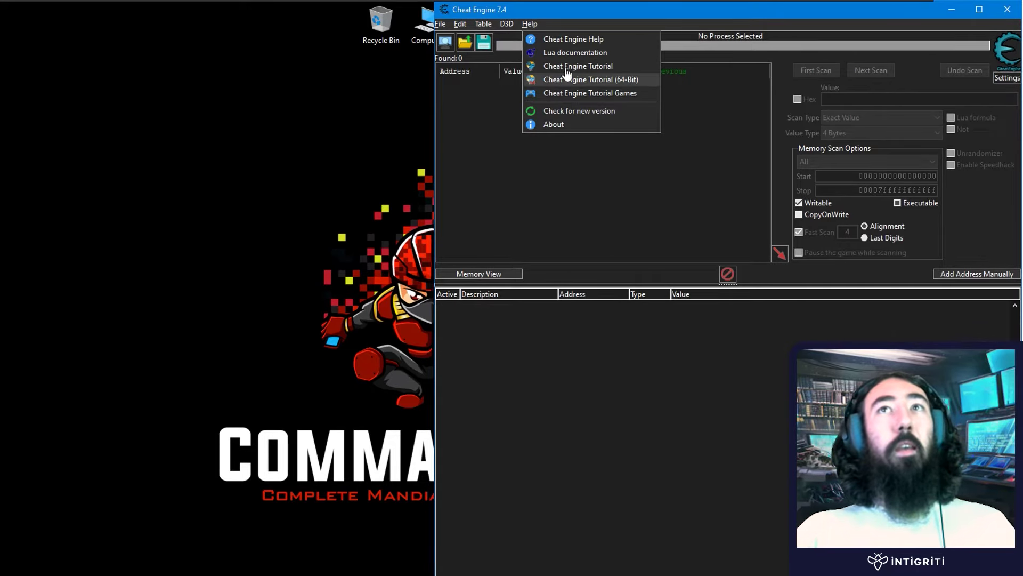
pyautogui.click(622, 83)
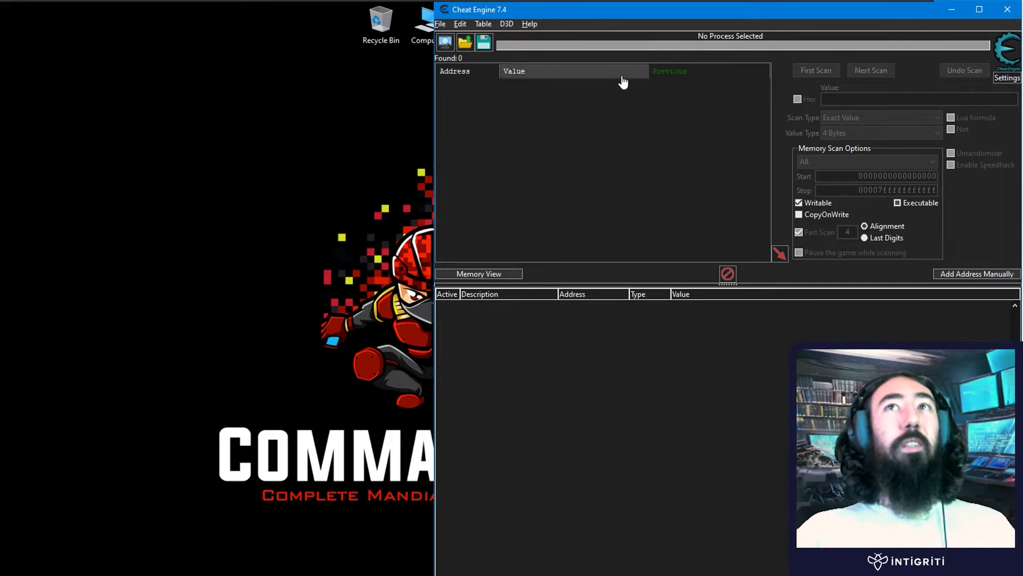
pyautogui.moveTo(447, 253); pyautogui.dragTo(62, 38)
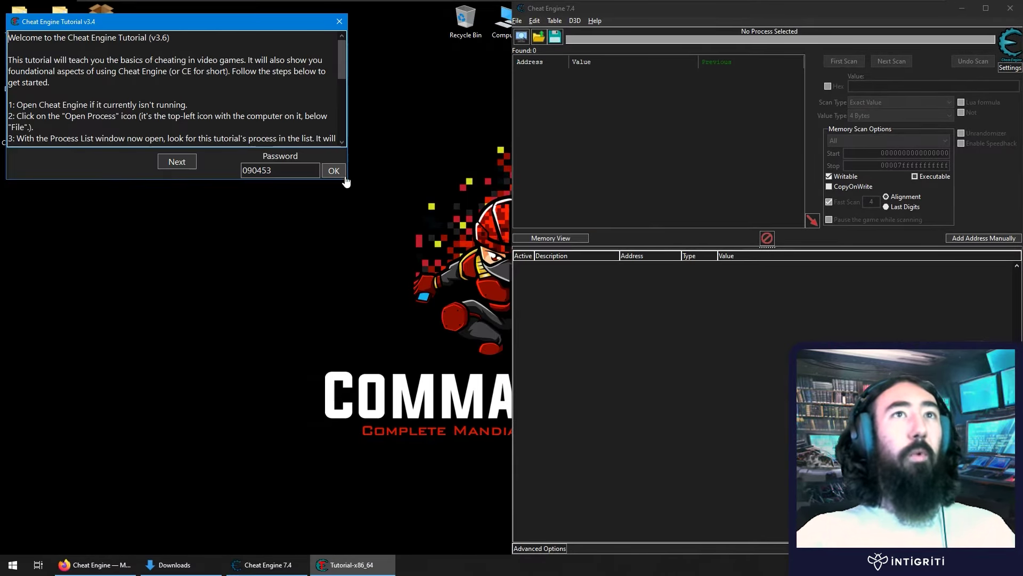
pyautogui.moveTo(345, 181); pyautogui.dragTo(510, 557)
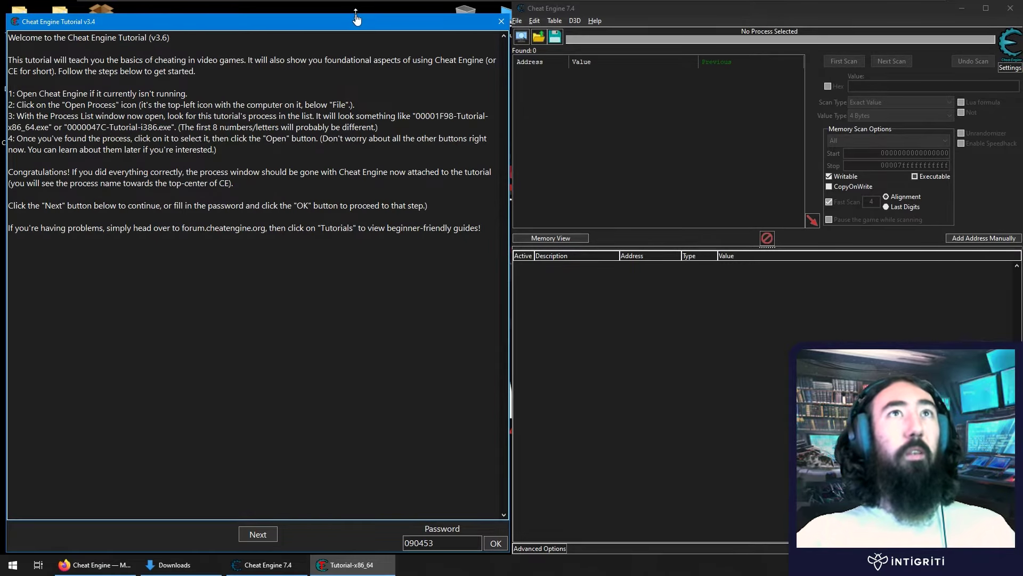
pyautogui.moveTo(356, 14); pyautogui.dragTo(357, 2)
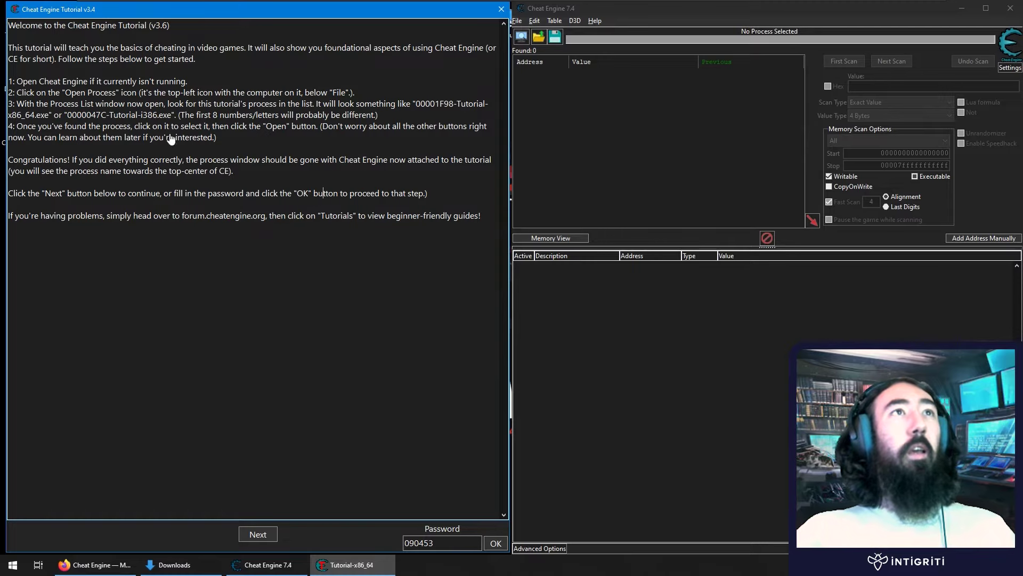
# - Read the tutorial's attach instructions and open the Tutorial-x86_64.exe process in Cheat Engine
pyautogui.moveTo(68, 52); pyautogui.dragTo(421, 195)
pyautogui.click(392, 234)
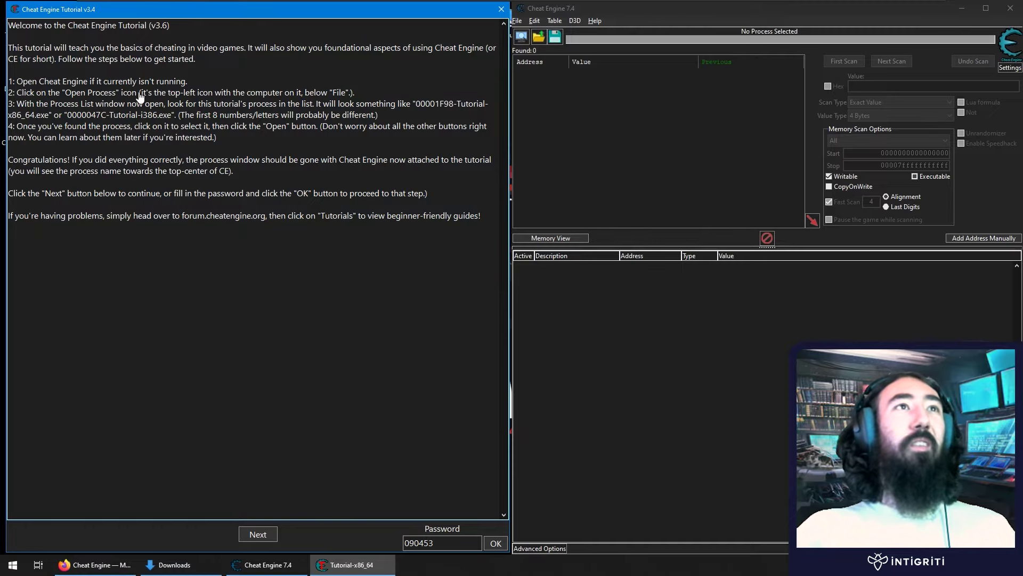
pyautogui.moveTo(169, 118); pyautogui.dragTo(94, 116)
pyautogui.click(244, 126)
pyautogui.click(521, 37)
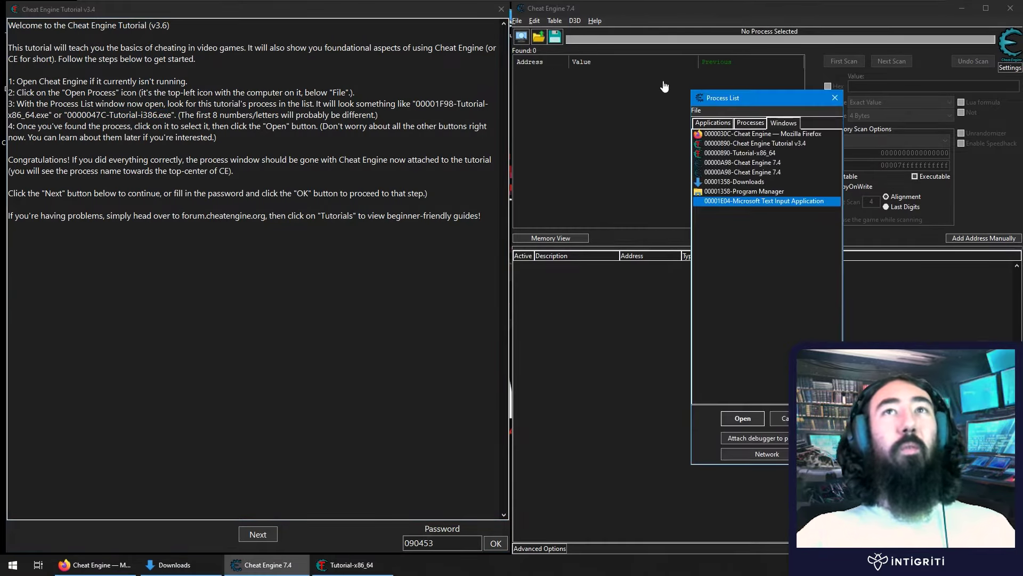
pyautogui.click(714, 123)
pyautogui.click(755, 123)
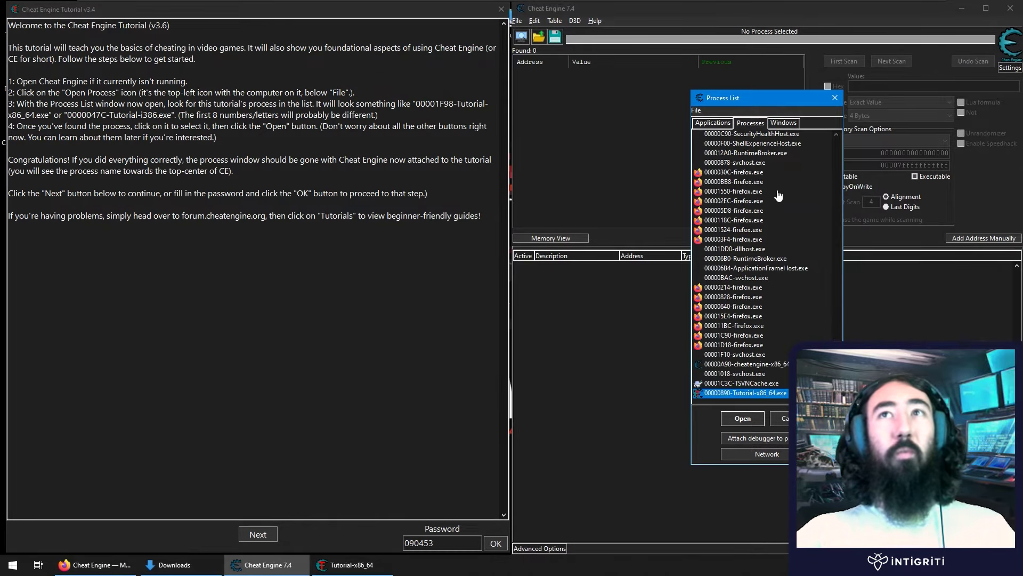
pyautogui.doubleClick(770, 394)
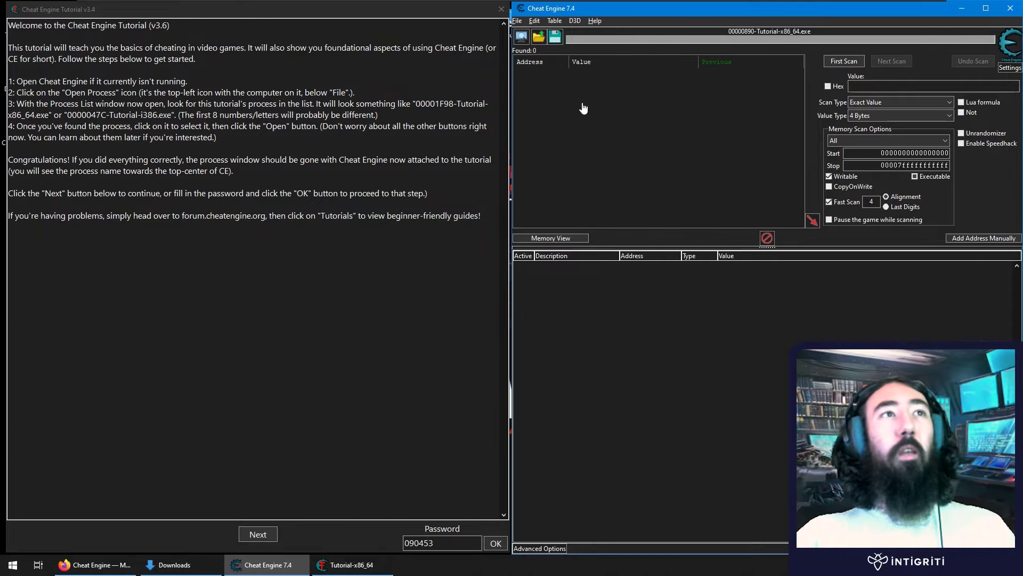
# - Advance the tutorial to Step 2 and read its exact value scanning instructions on the health target and value type
pyautogui.click(121, 163)
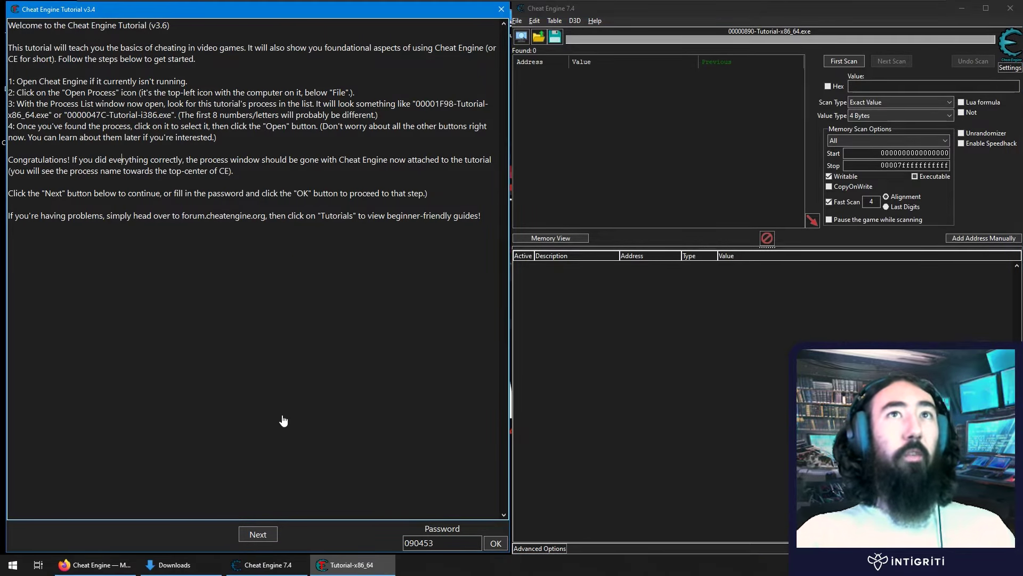
pyautogui.click(260, 534)
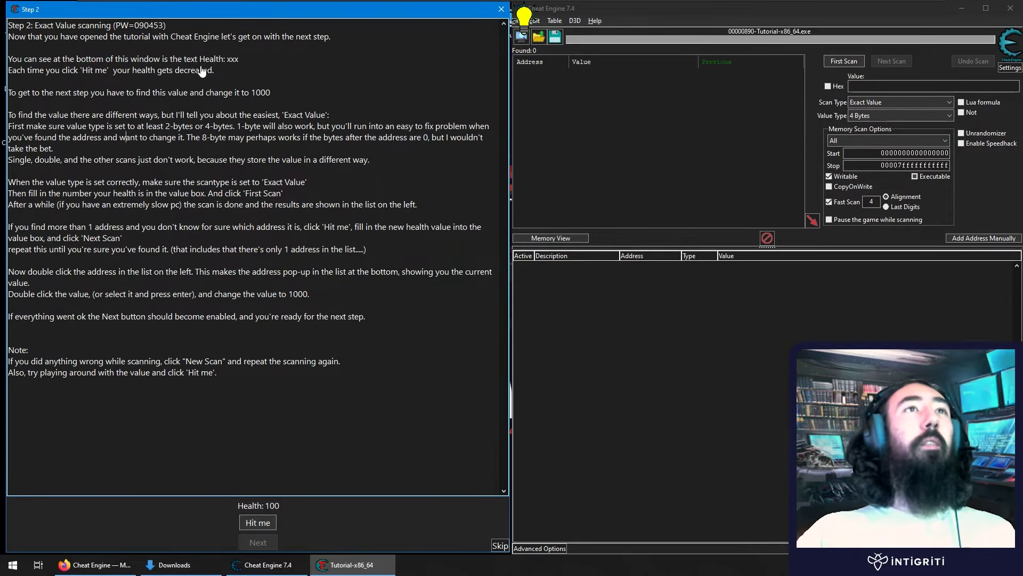
pyautogui.moveTo(279, 95); pyautogui.dragTo(17, 94)
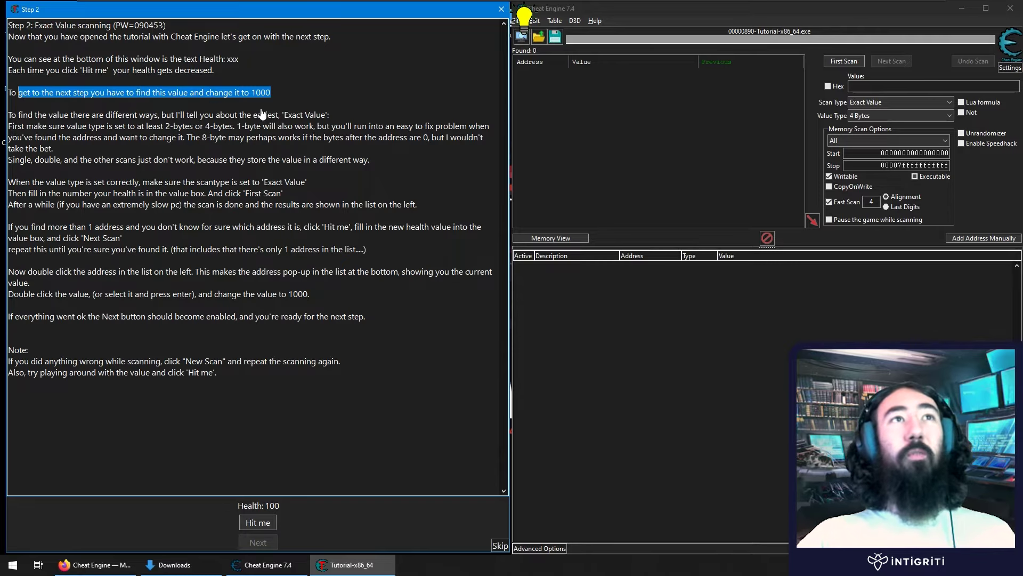
pyautogui.click(284, 115)
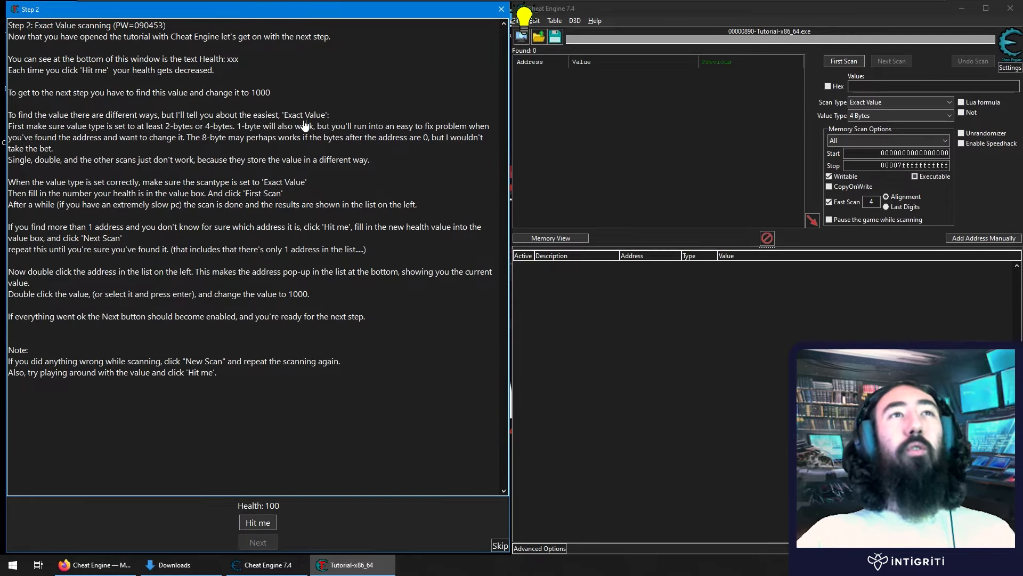
pyautogui.moveTo(305, 126); pyautogui.dragTo(30, 130)
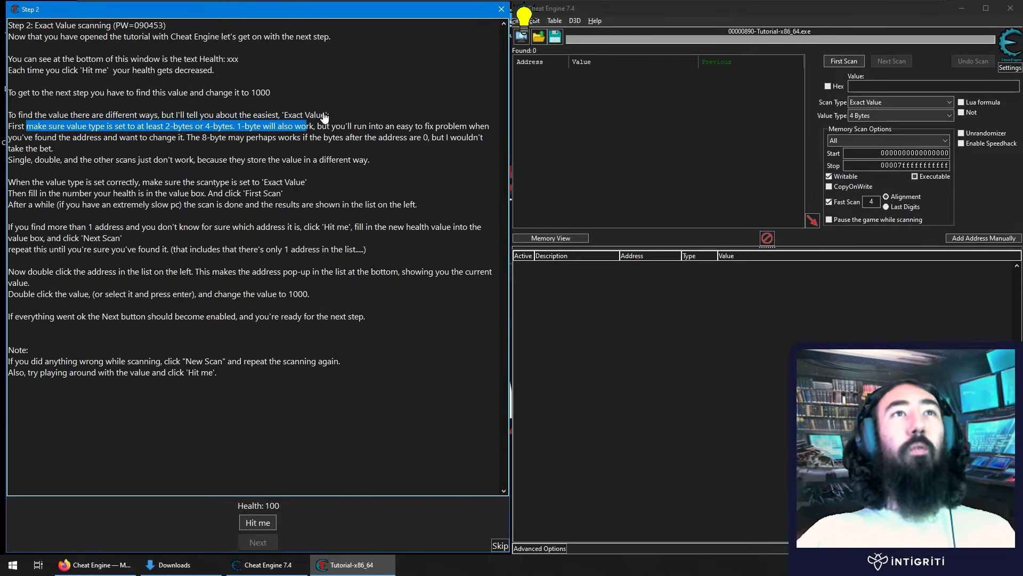
pyautogui.moveTo(324, 117); pyautogui.dragTo(281, 119)
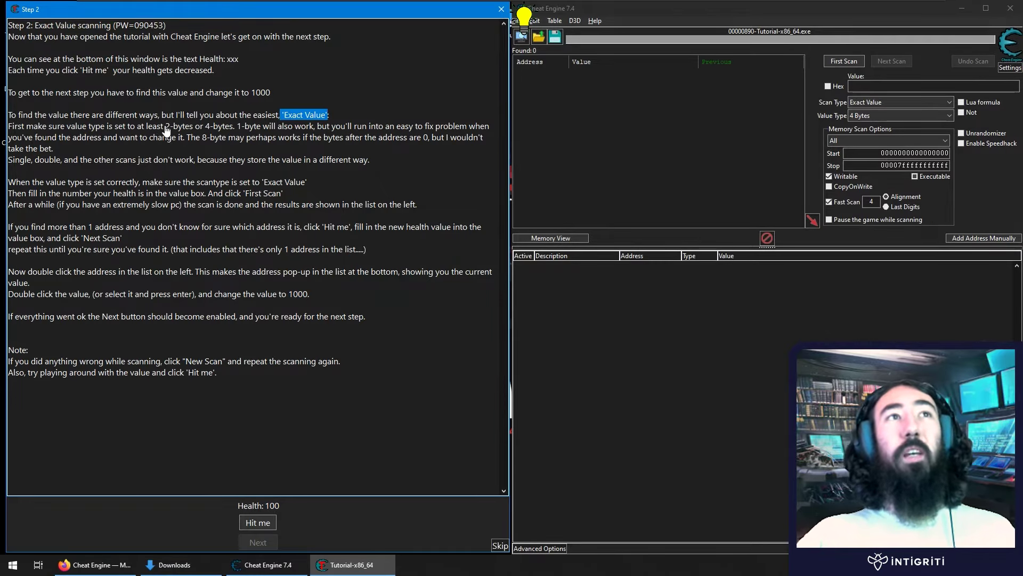
pyautogui.moveTo(167, 131); pyautogui.dragTo(302, 127)
pyautogui.click(250, 129)
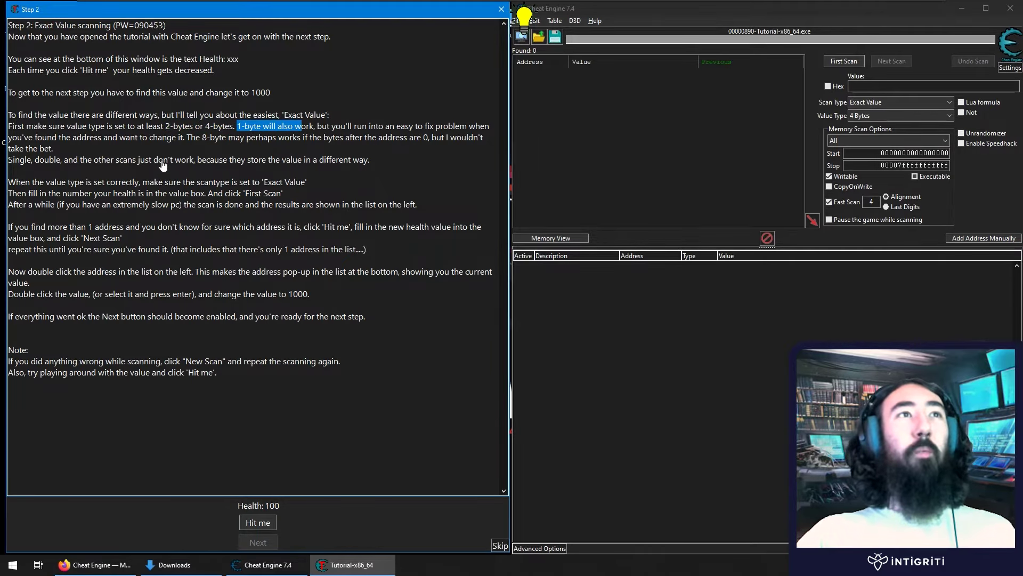
pyautogui.click(305, 137)
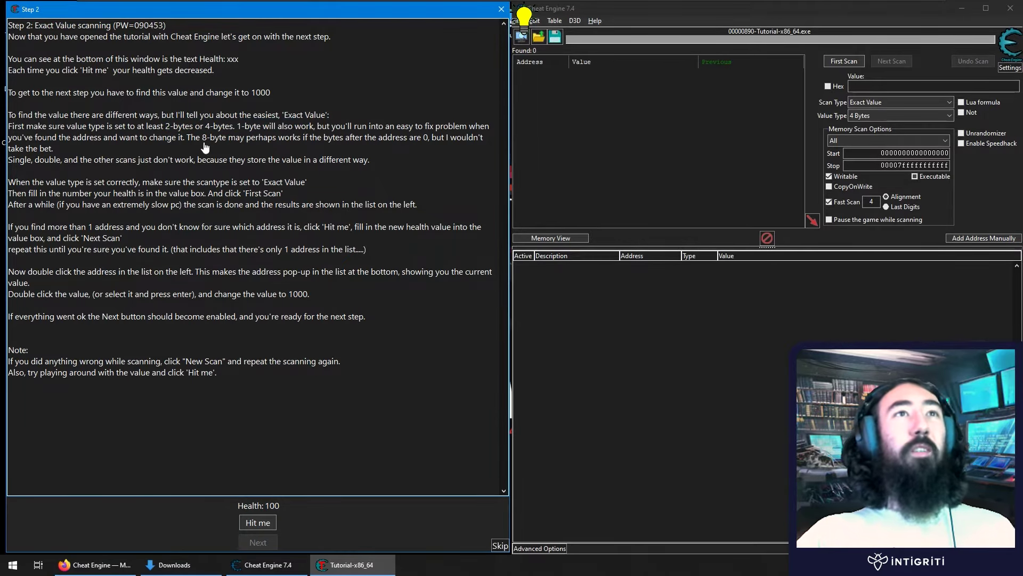
# - Check the available value types and read the Step 2 instructions on first scan, next scan and changing the found value
pyautogui.click(866, 115)
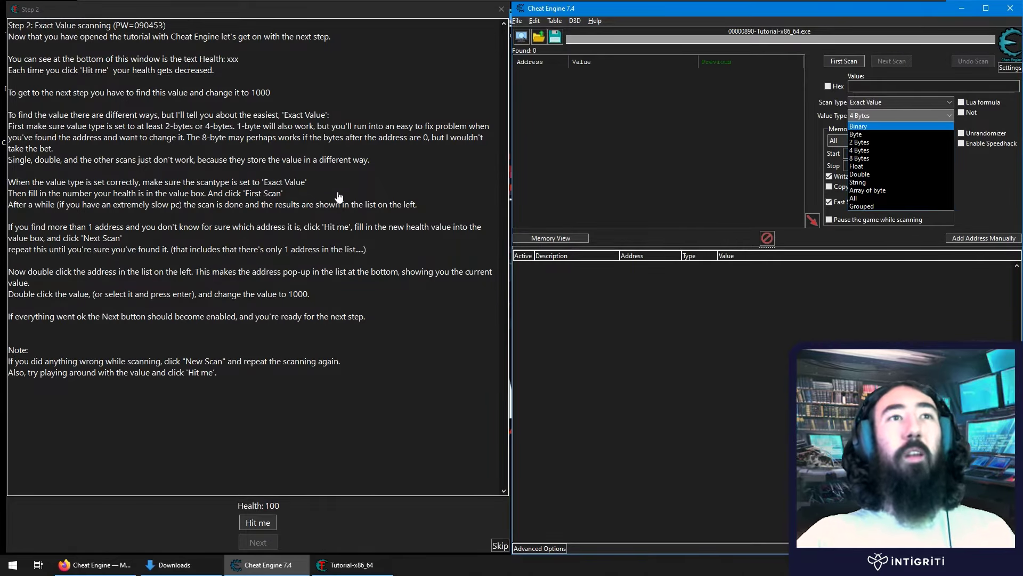
pyautogui.click(265, 195)
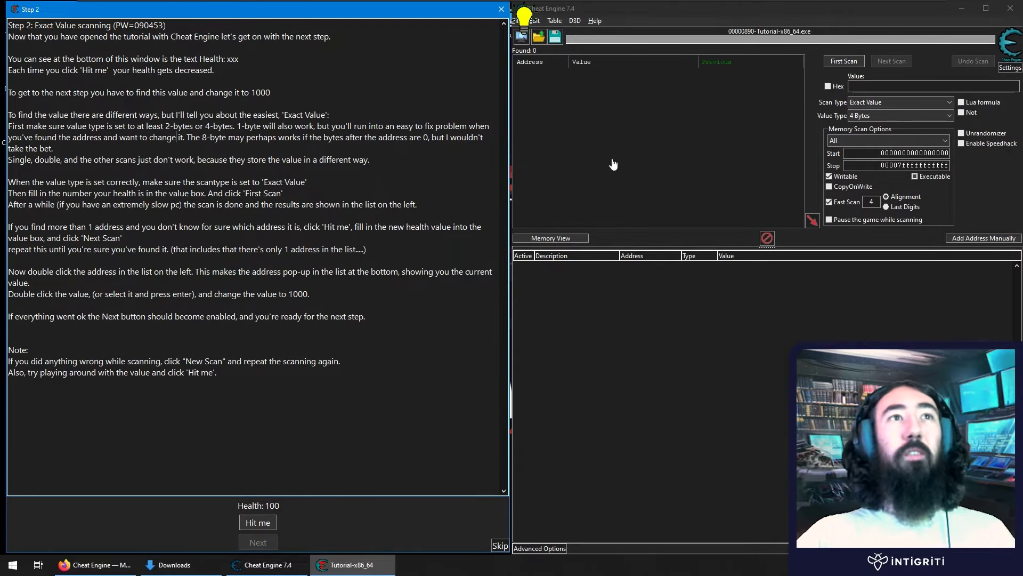
pyautogui.moveTo(448, 215); pyautogui.dragTo(9, 184)
pyautogui.click(274, 235)
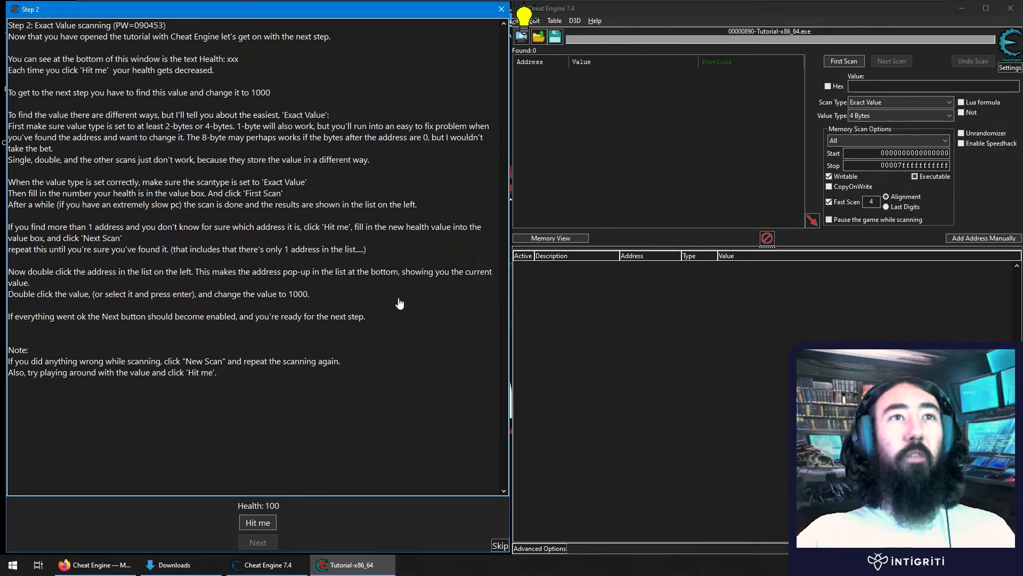
pyautogui.moveTo(400, 304); pyautogui.dragTo(140, 249)
pyautogui.click(264, 205)
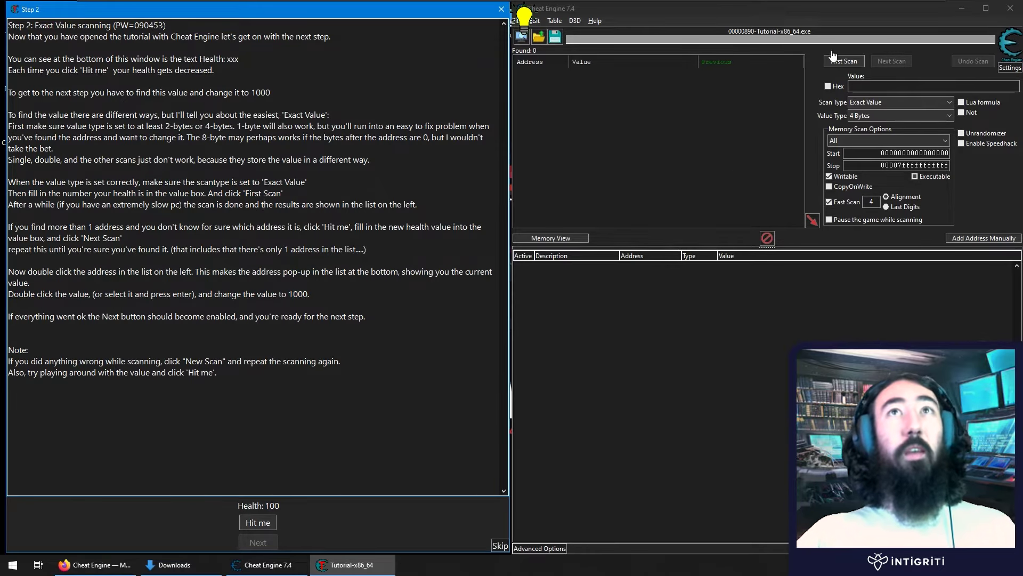
# - Run a first scan of the tutorial process for the exact value 100 with the 4 Bytes value type
pyautogui.click(917, 86)
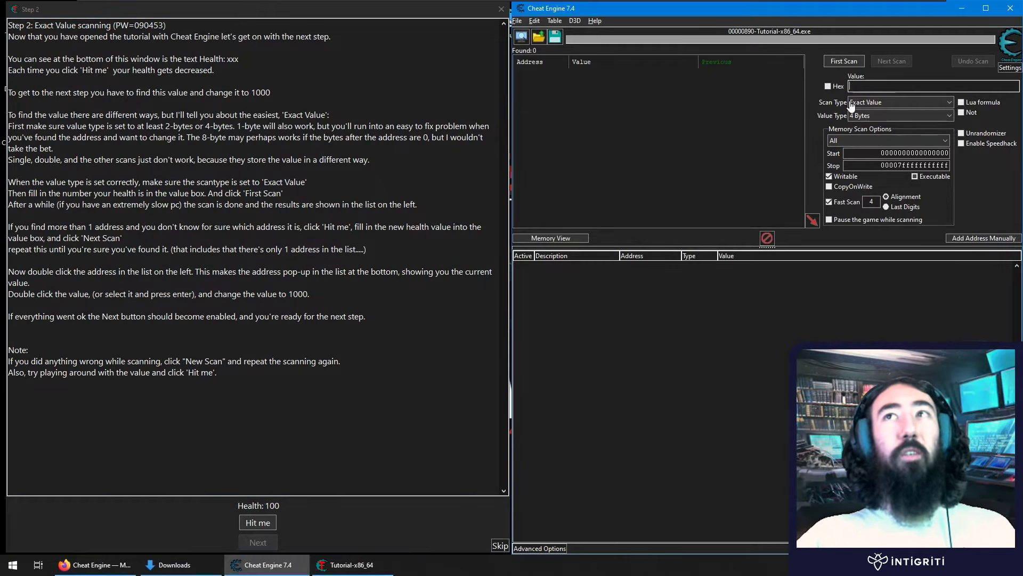
pyautogui.click(282, 515)
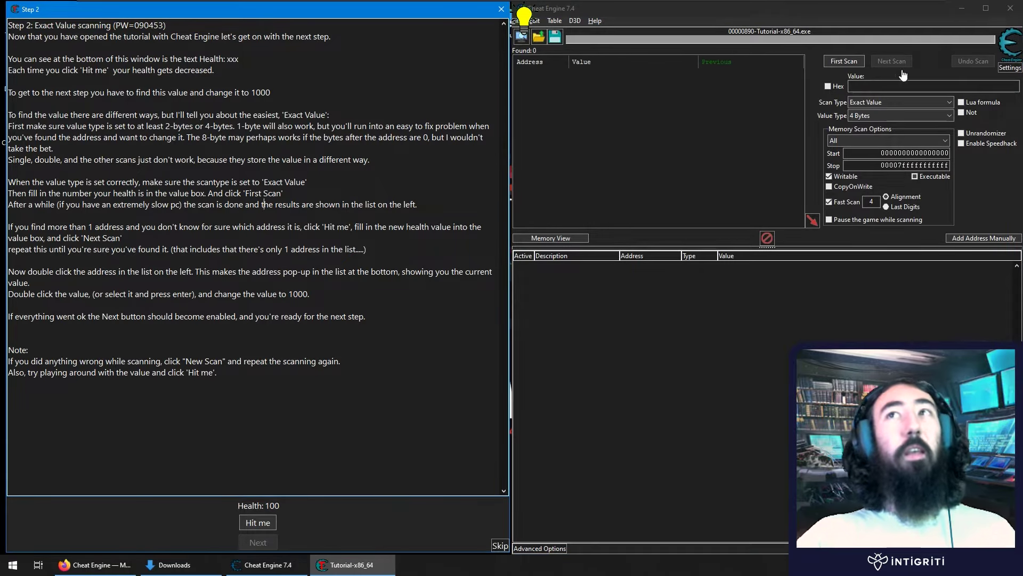
pyautogui.click(906, 87)
pyautogui.write('100')
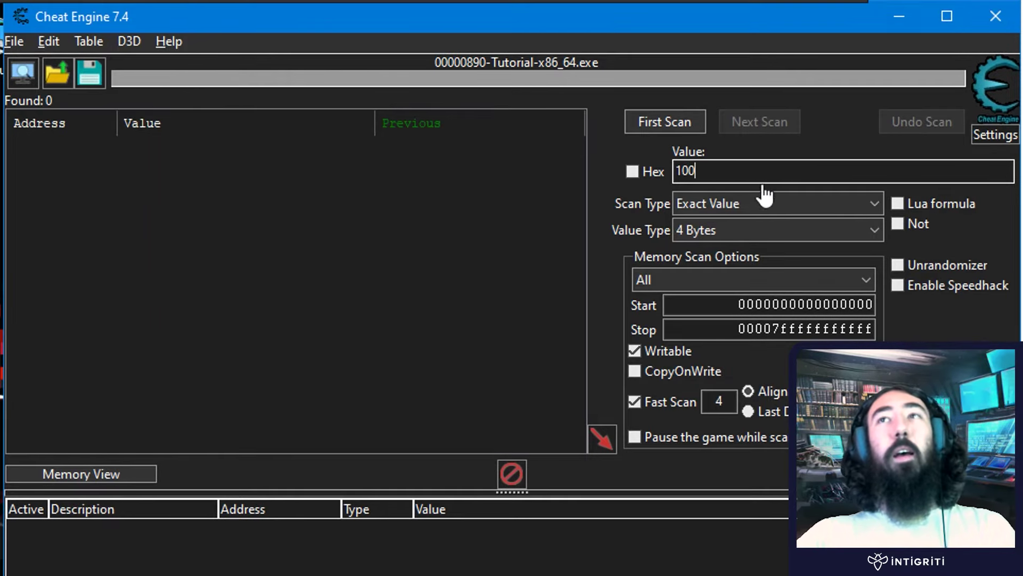
pyautogui.click(748, 203)
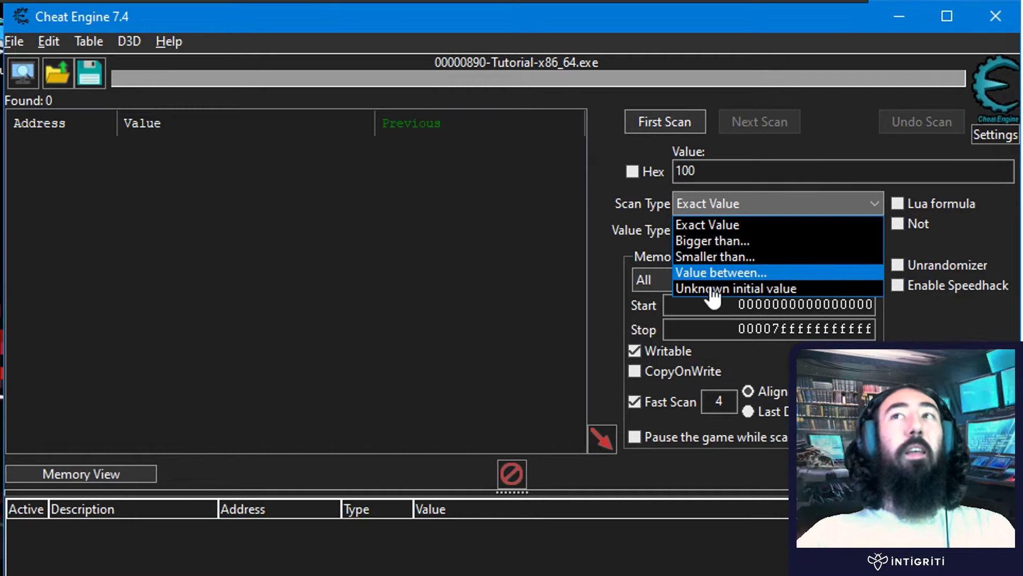
pyautogui.click(767, 226)
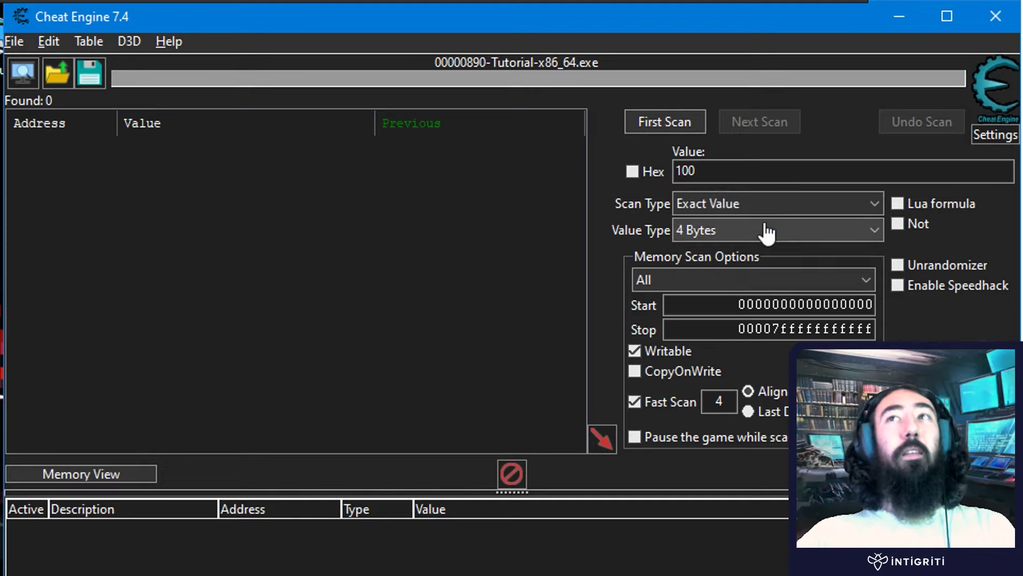
pyautogui.click(670, 122)
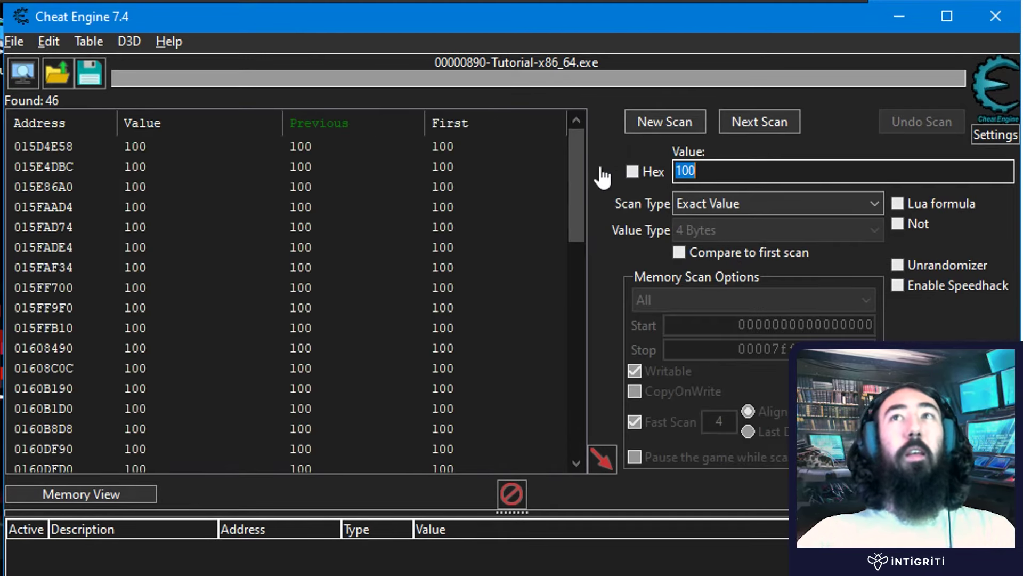
# - Look through the whole list of addresses found by the first scan, including the module addresses at its end
pyautogui.moveTo(576, 180)
pyautogui.mouseDown()
pyautogui.moveTo(573, 411)
pyautogui.moveTo(576, 193)
pyautogui.mouseUp()
pyautogui.click(24, 167)
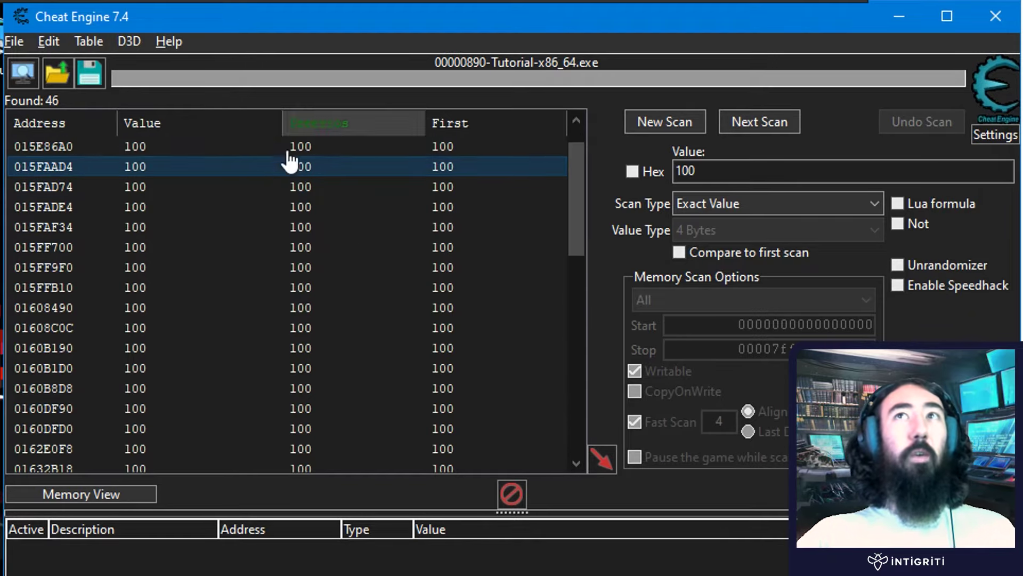
pyautogui.moveTo(580, 230); pyautogui.dragTo(572, 443)
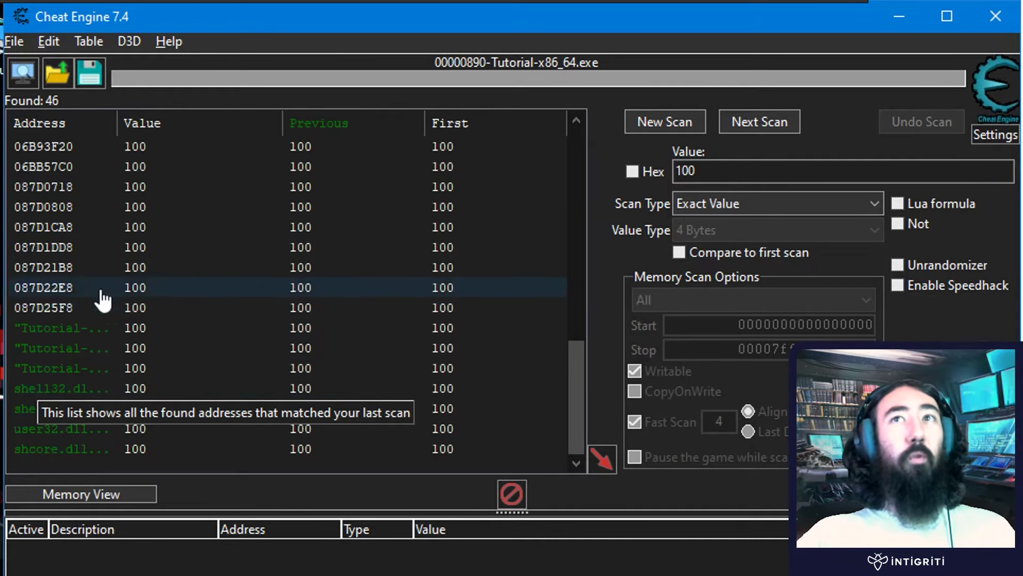
pyautogui.moveTo(576, 378); pyautogui.dragTo(576, 165)
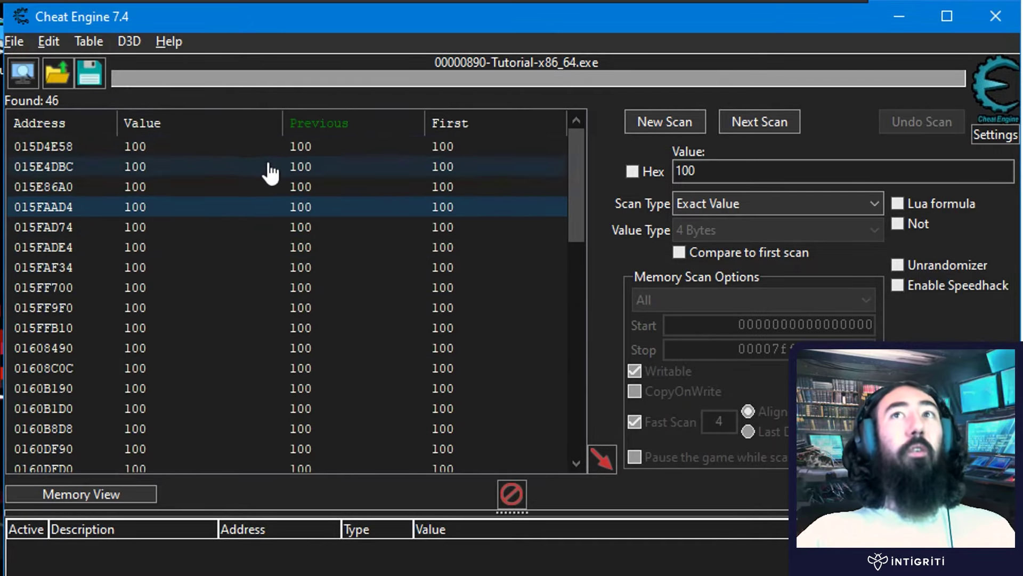
pyautogui.moveTo(582, 189); pyautogui.dragTo(576, 421)
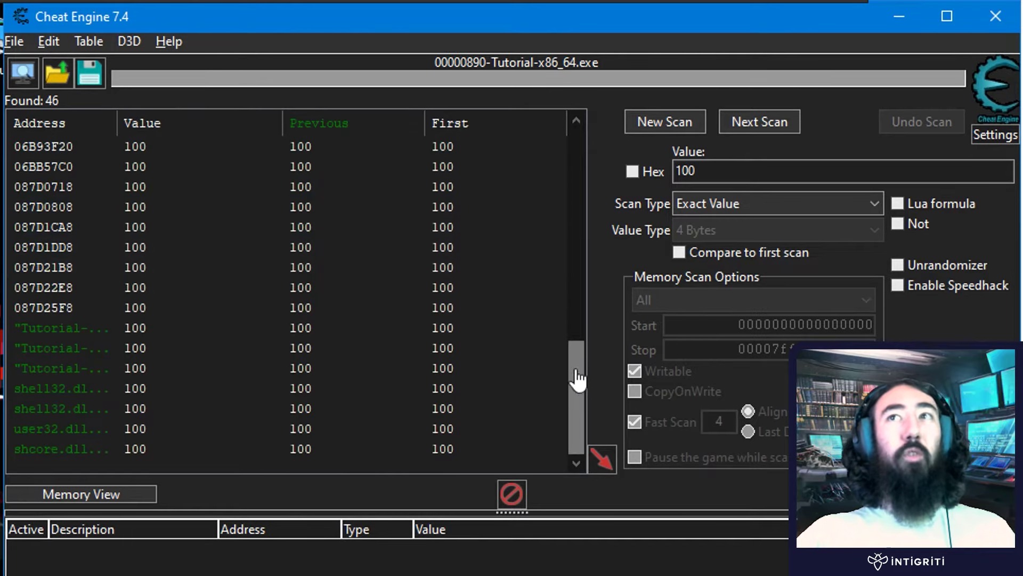
pyautogui.moveTo(578, 377); pyautogui.dragTo(581, 143)
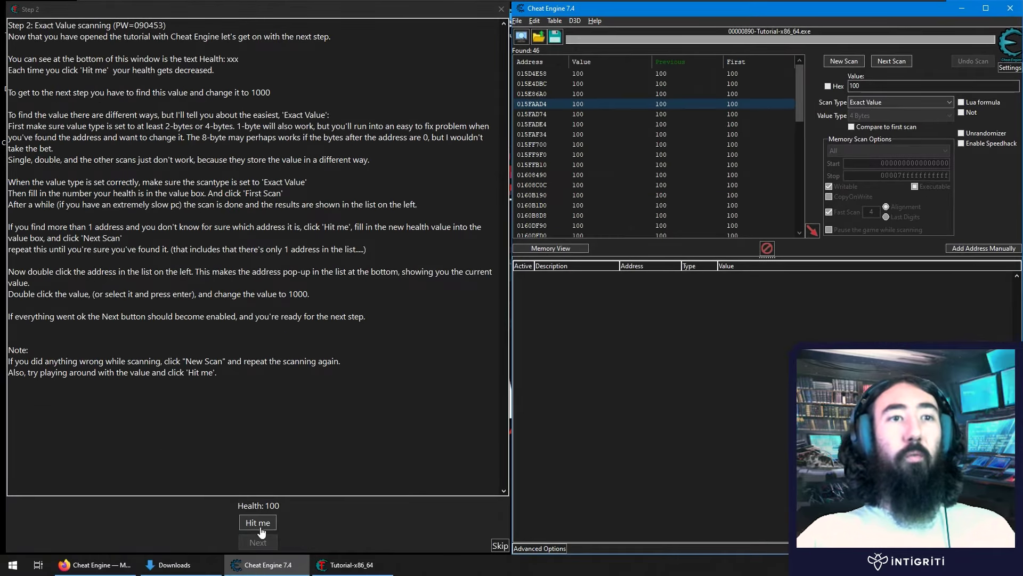
# - Take a hit in the tutorial to lower the health and narrow the results with a next scan for 97
pyautogui.click(259, 528)
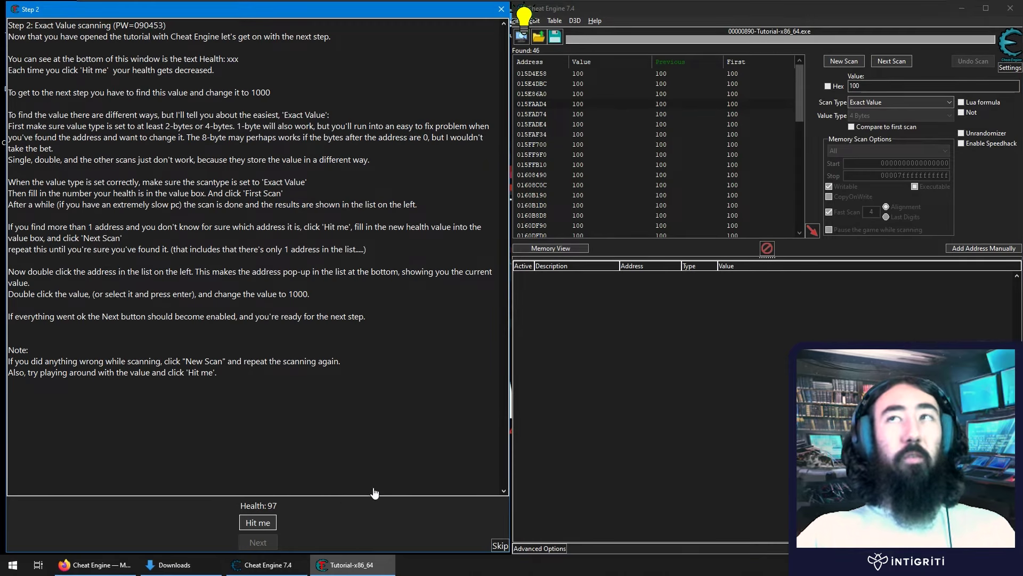
pyautogui.doubleClick(854, 87)
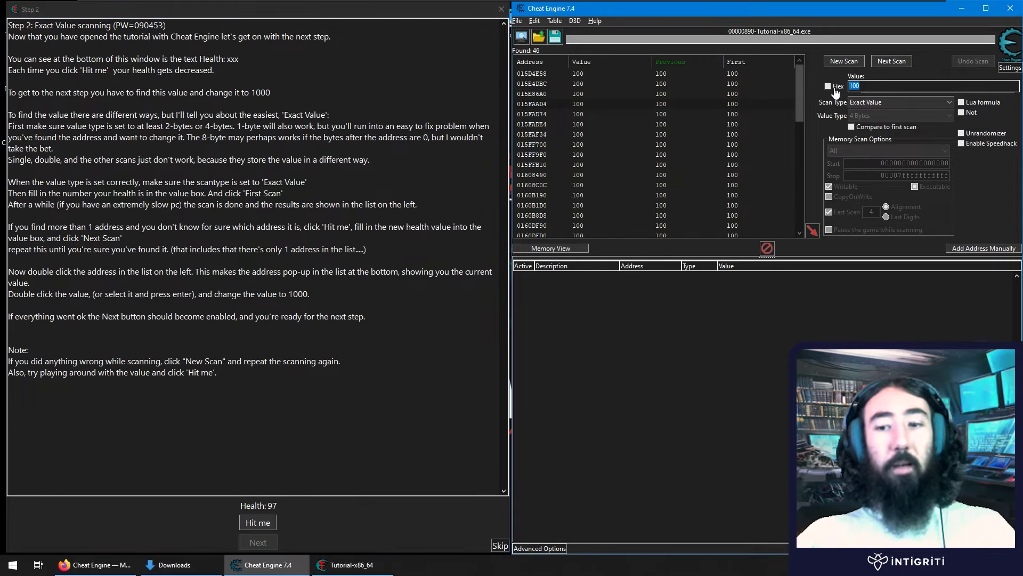
pyautogui.write('97')
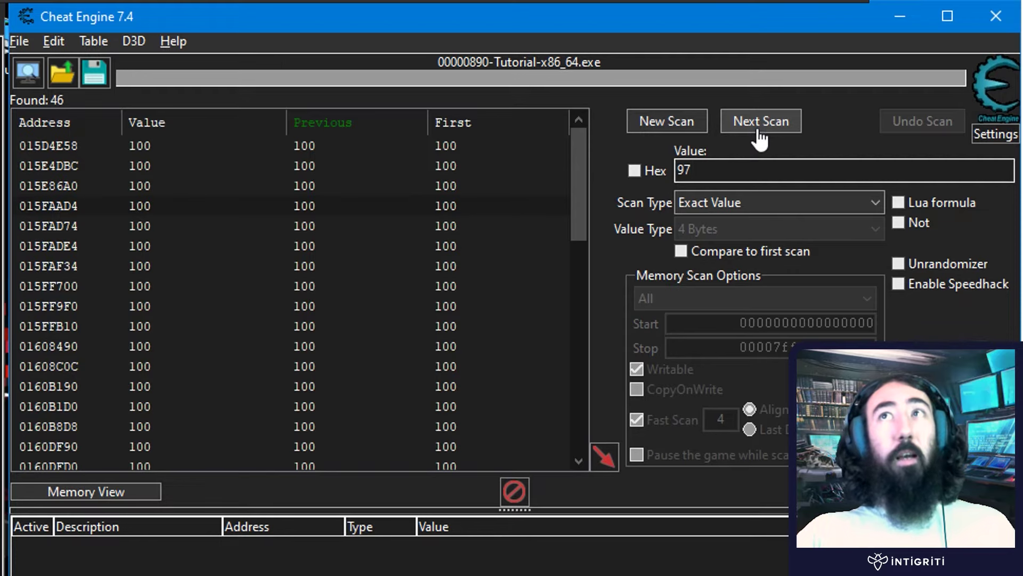
pyautogui.click(775, 133)
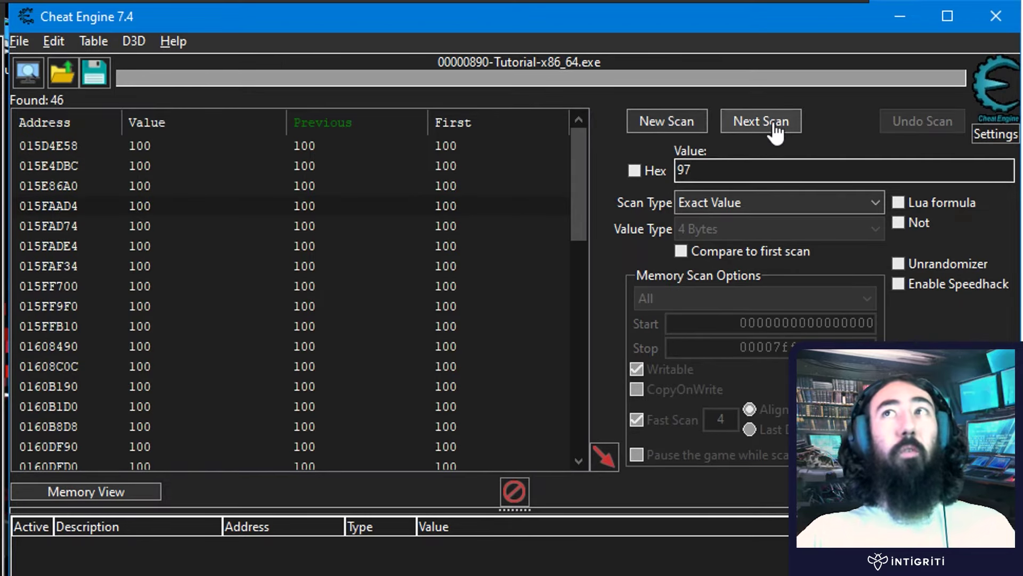
pyautogui.click(773, 130)
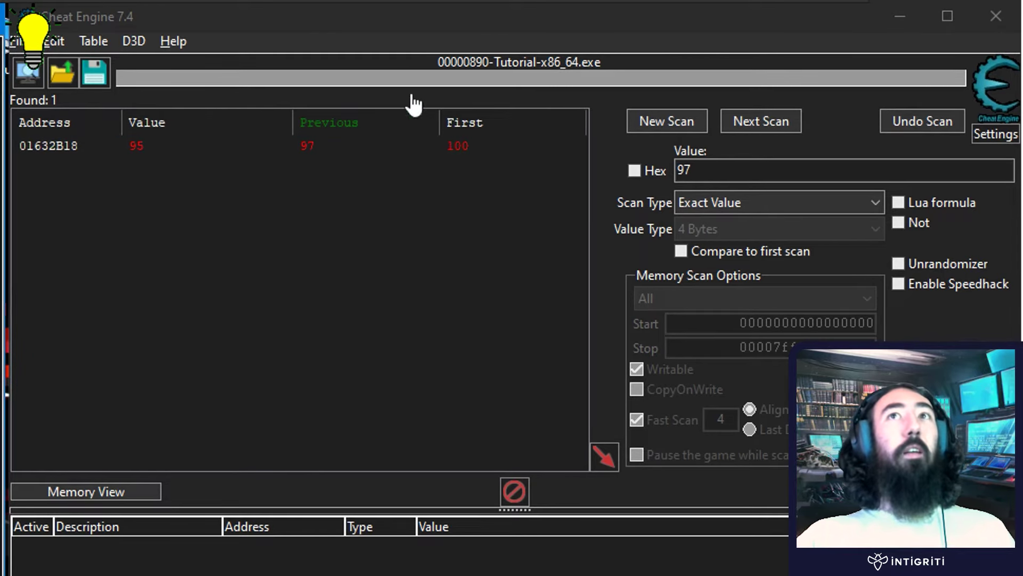
# - Add the remaining found address to the address list and change its description to "health"
pyautogui.click(337, 151)
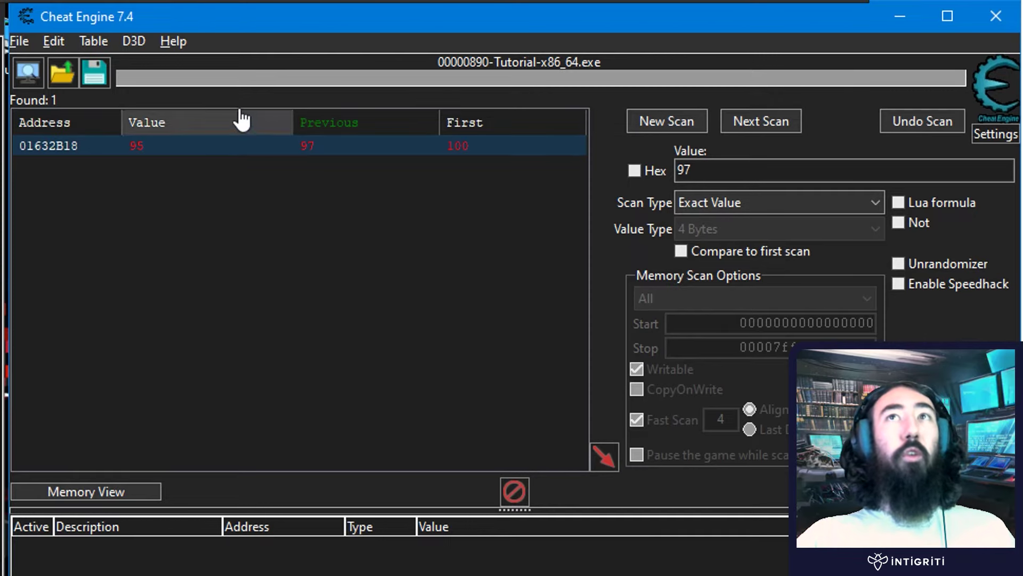
pyautogui.doubleClick(227, 150)
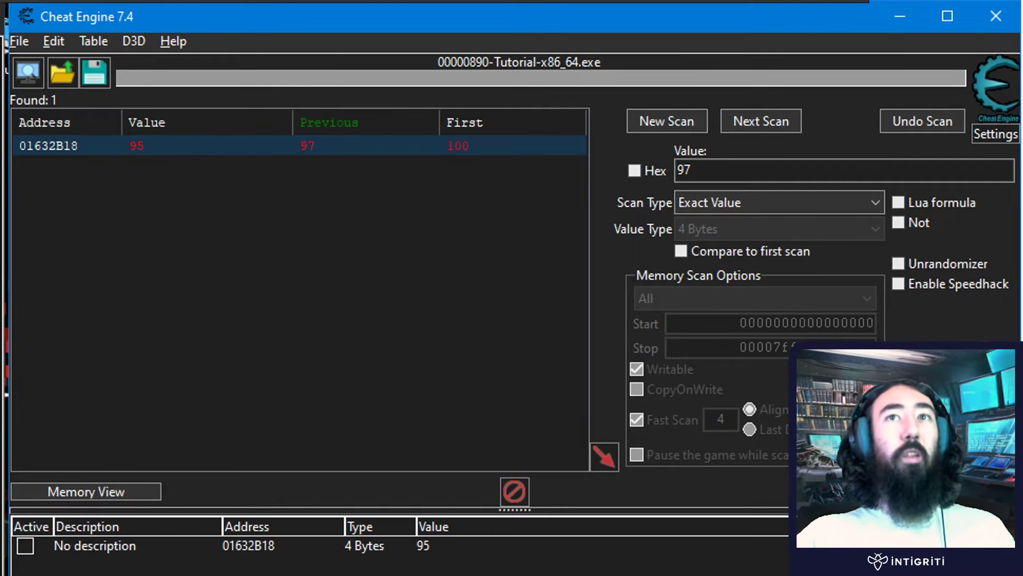
pyautogui.doubleClick(95, 545)
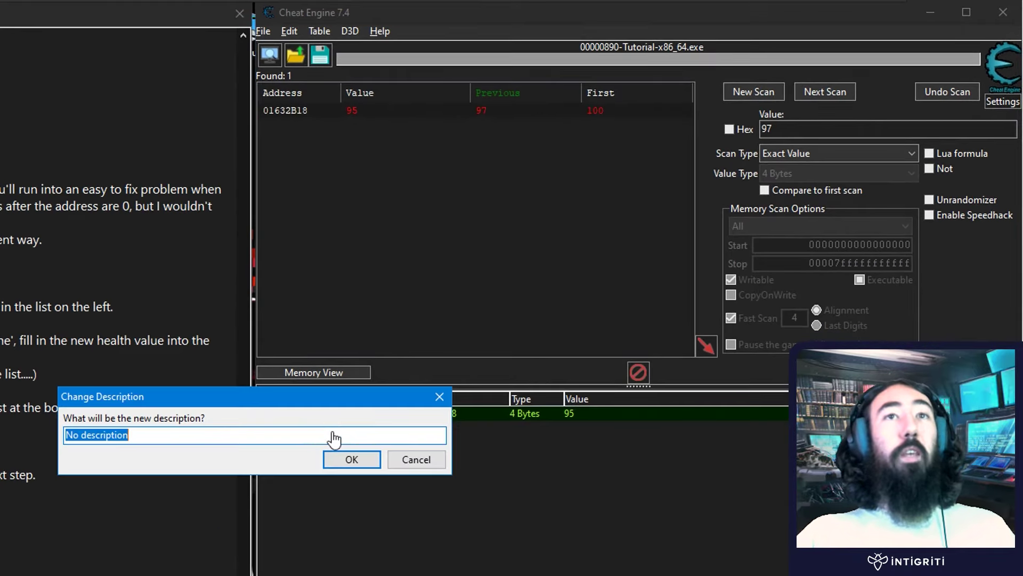
pyautogui.write('heal')
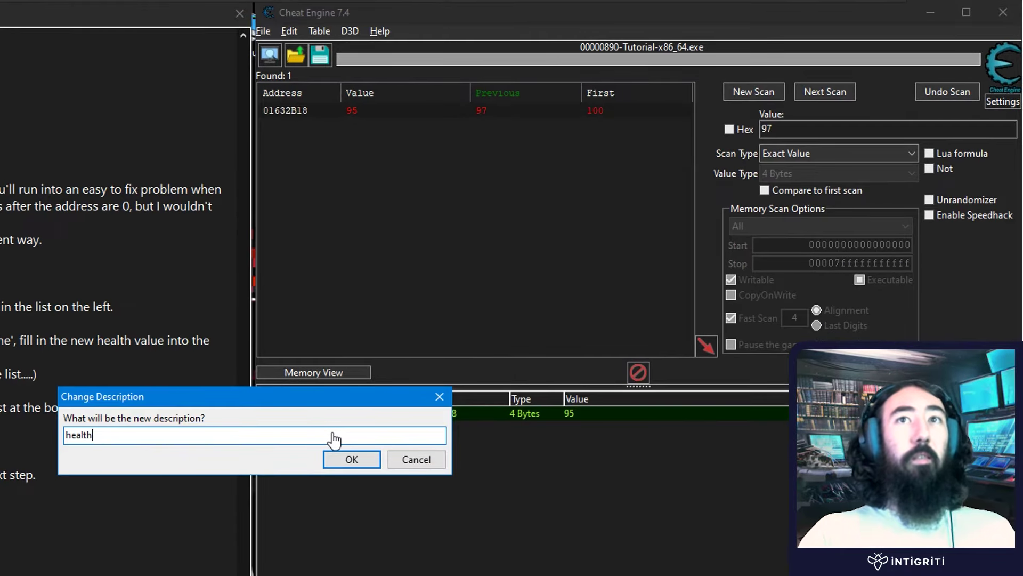
pyautogui.write('th')
pyautogui.press('Return')
# - Change the health record's colour to the bright green basic colour (red 0, green 255, blue 0)
pyautogui.rightClick(336, 413)
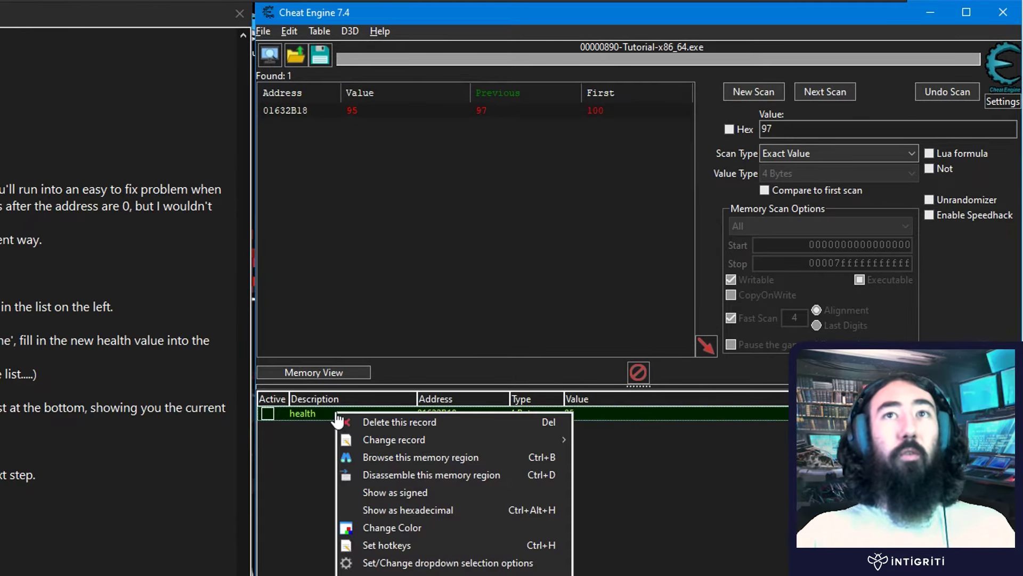
pyautogui.click(403, 528)
pyautogui.click(317, 124)
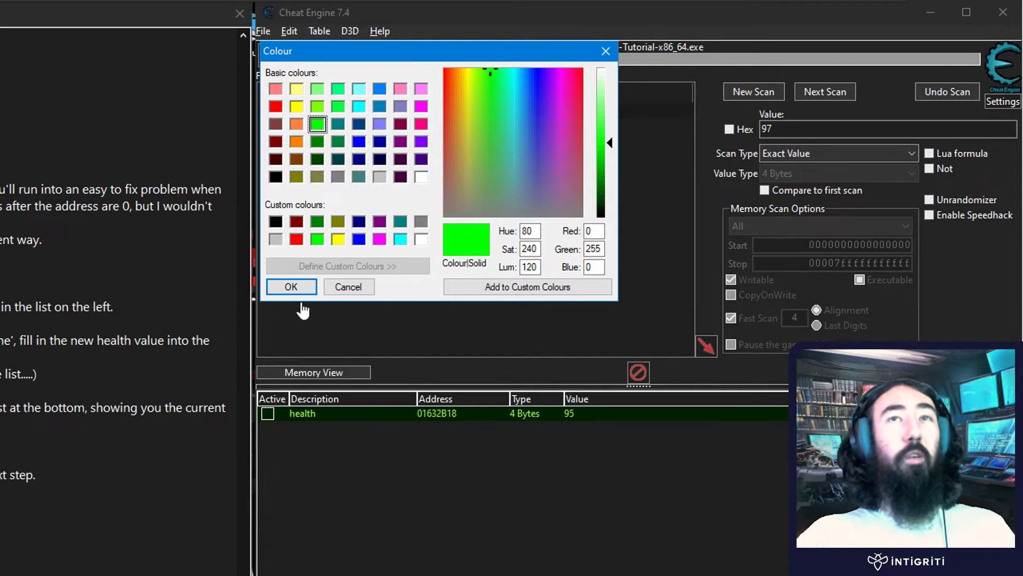
pyautogui.click(291, 287)
pyautogui.click(322, 459)
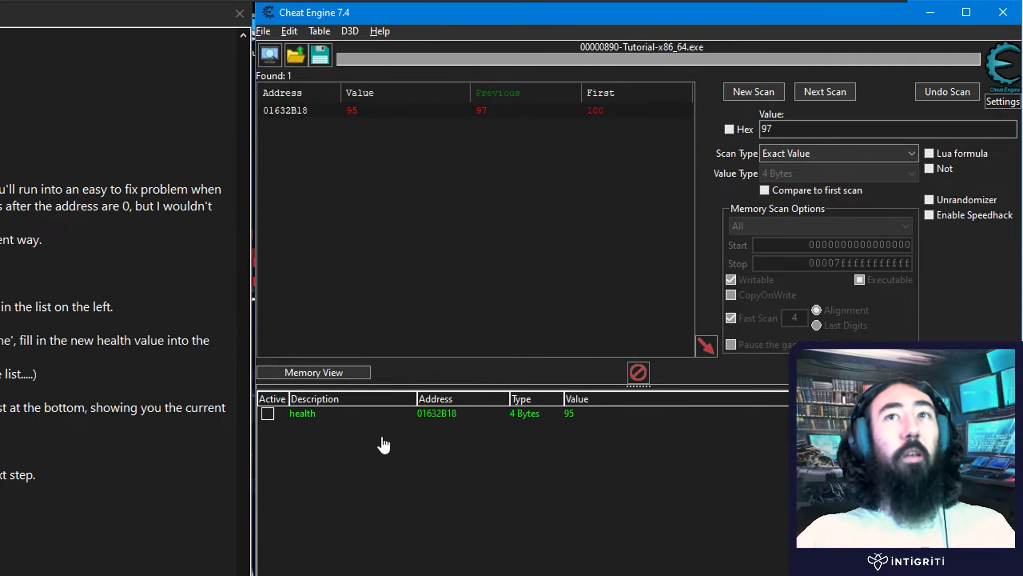
# - Set the health record's value to 1000 and advance the tutorial to Step 3
pyautogui.doubleClick(569, 414)
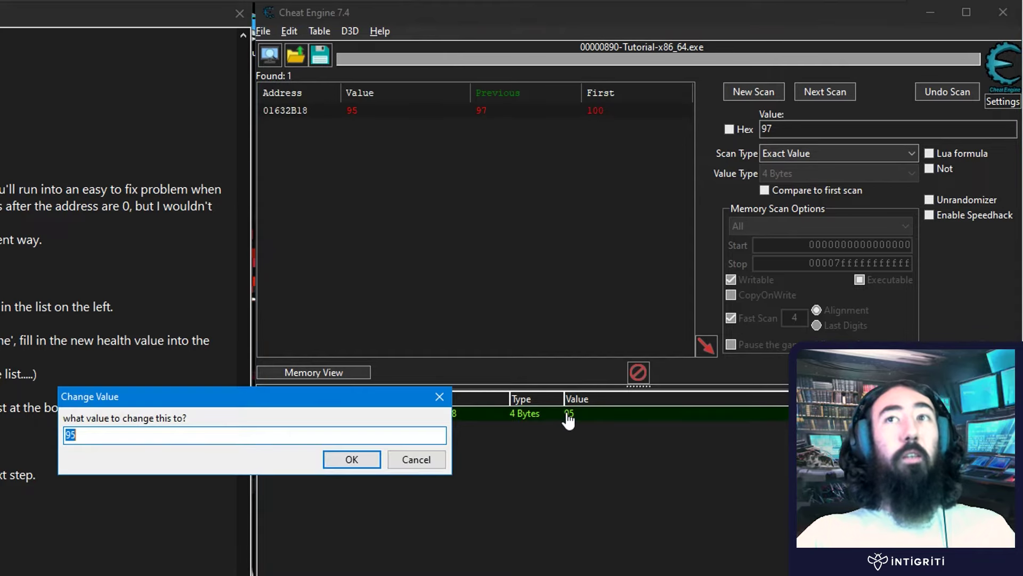
pyautogui.write('1000')
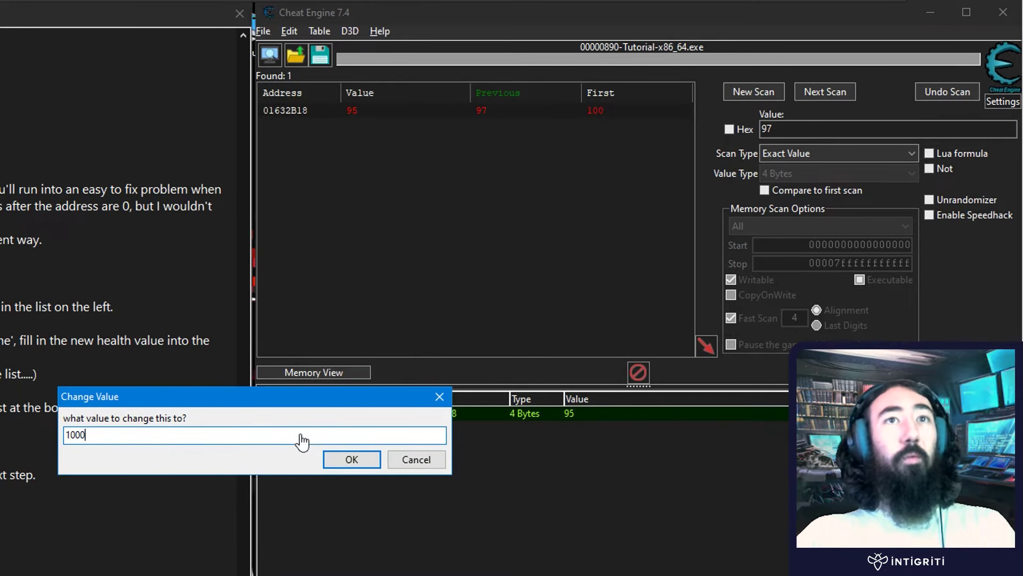
pyautogui.click(350, 460)
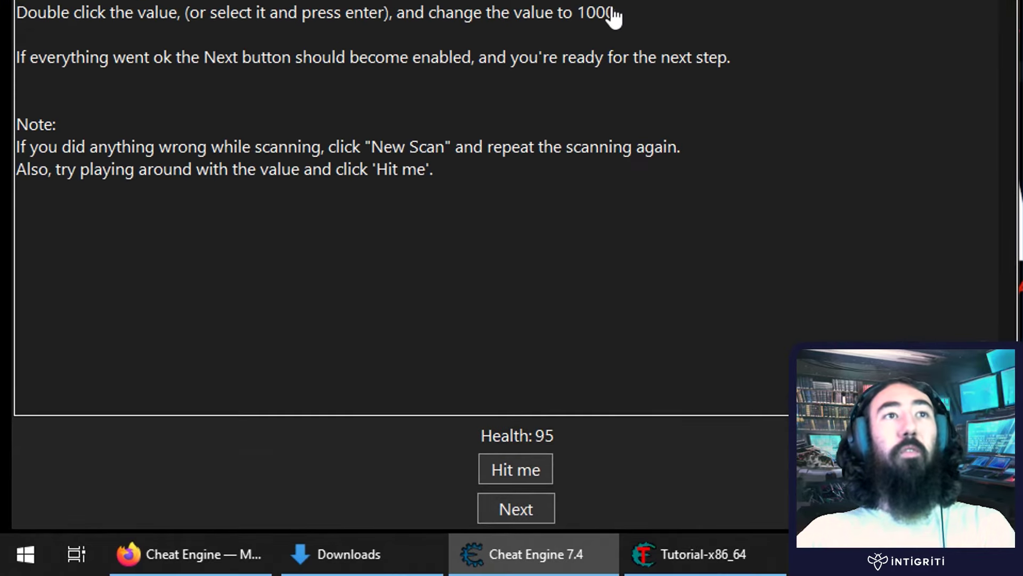
pyautogui.moveTo(615, 12); pyautogui.dragTo(47, 11)
pyautogui.click(841, 7)
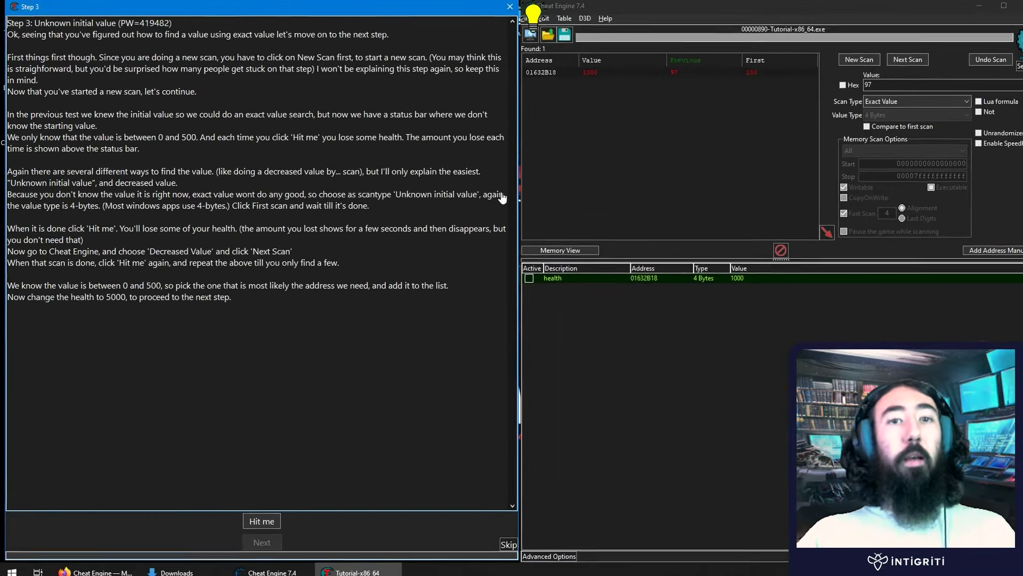
# - Read the Step 3 unknown initial value instructions, including the possible health range and the health target
pyautogui.moveTo(35, 25); pyautogui.dragTo(302, 26)
pyautogui.click(235, 26)
pyautogui.click(457, 32)
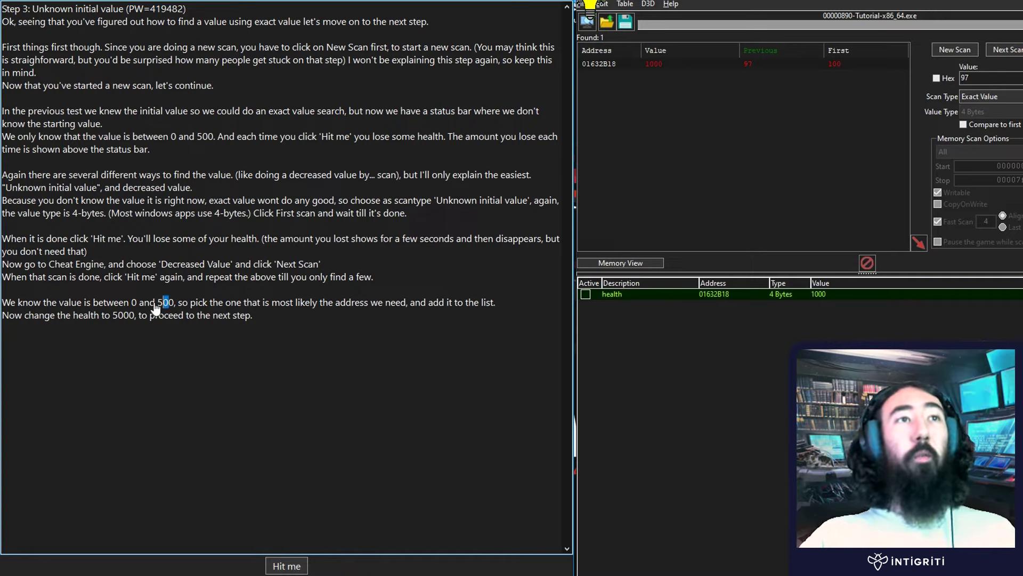
pyautogui.moveTo(156, 308); pyautogui.dragTo(134, 309)
pyautogui.click(138, 306)
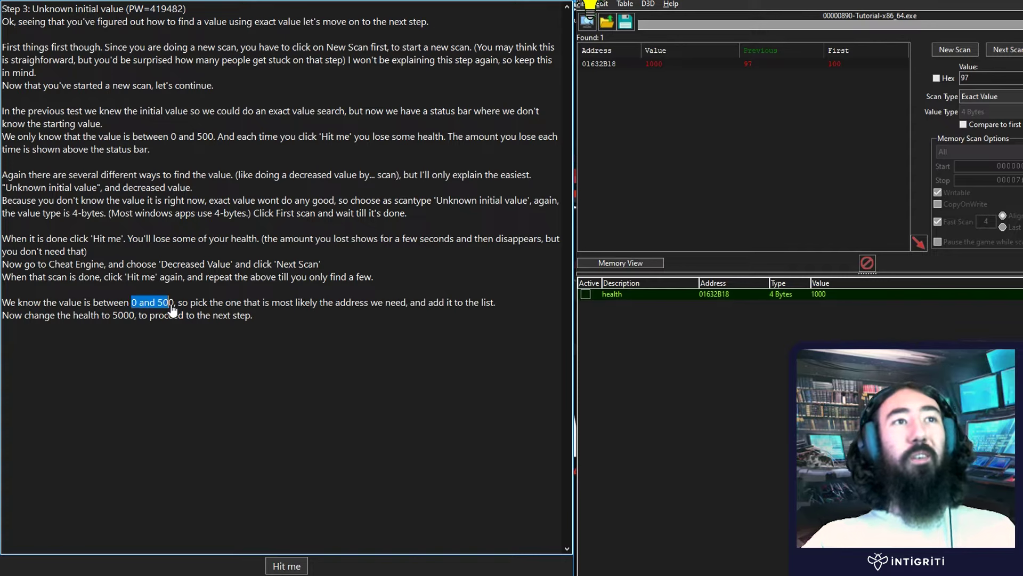
pyautogui.click(109, 318)
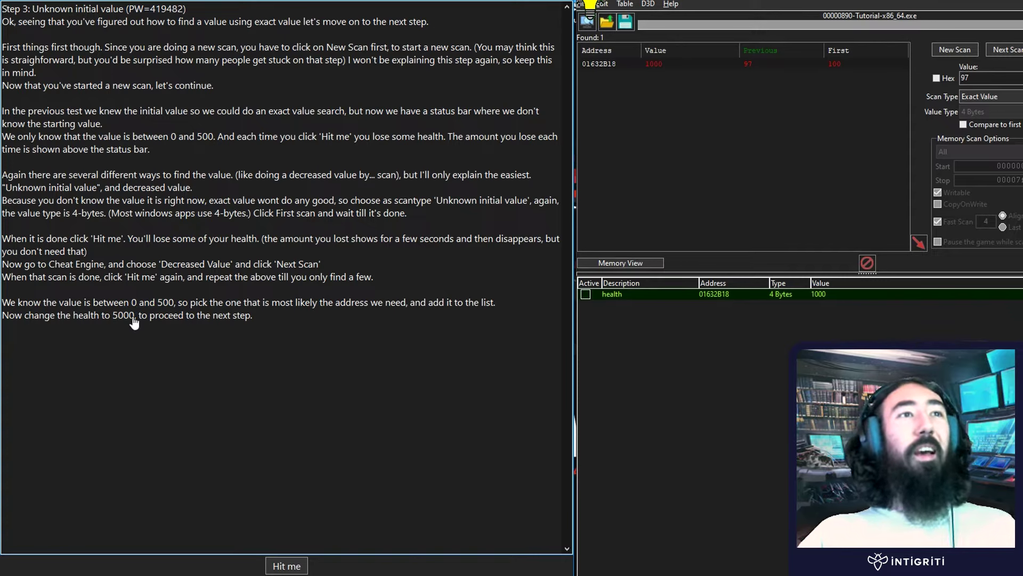
pyautogui.click(191, 305)
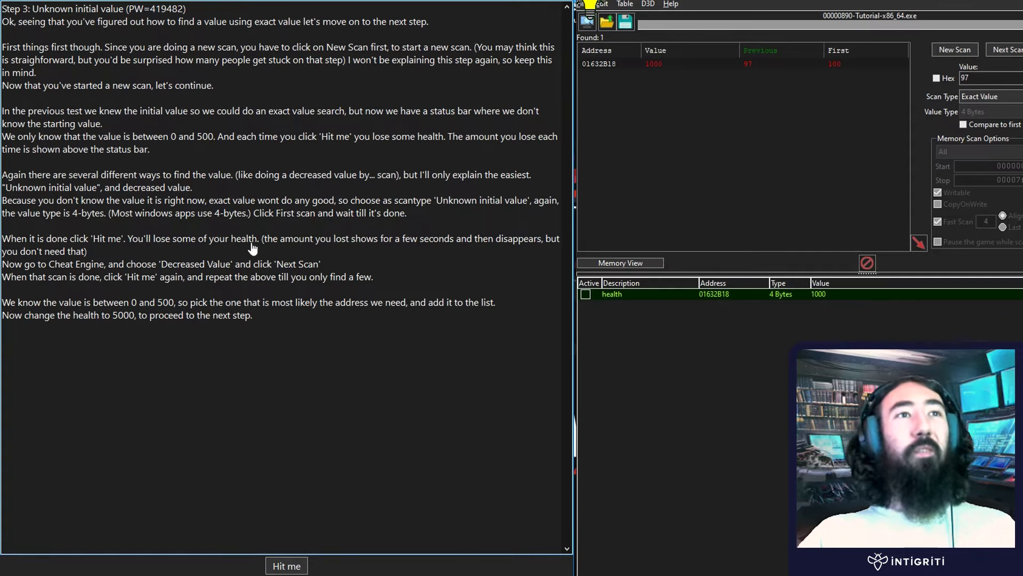
# - Start a new memory scan with the scan type Unknown initial value and run the first scan
pyautogui.moveTo(292, 214); pyautogui.dragTo(20, 200)
pyautogui.click(236, 176)
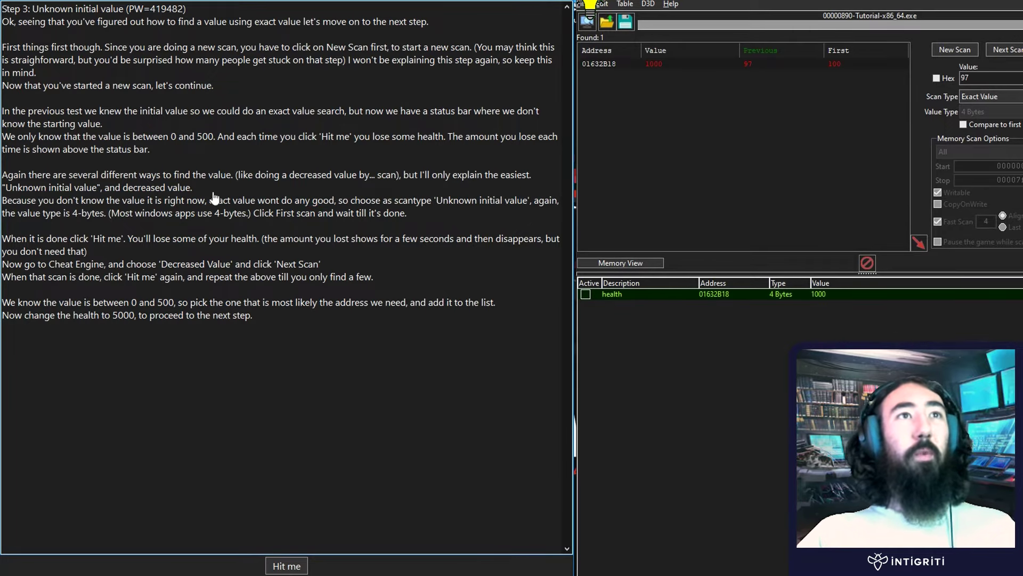
pyautogui.click(991, 97)
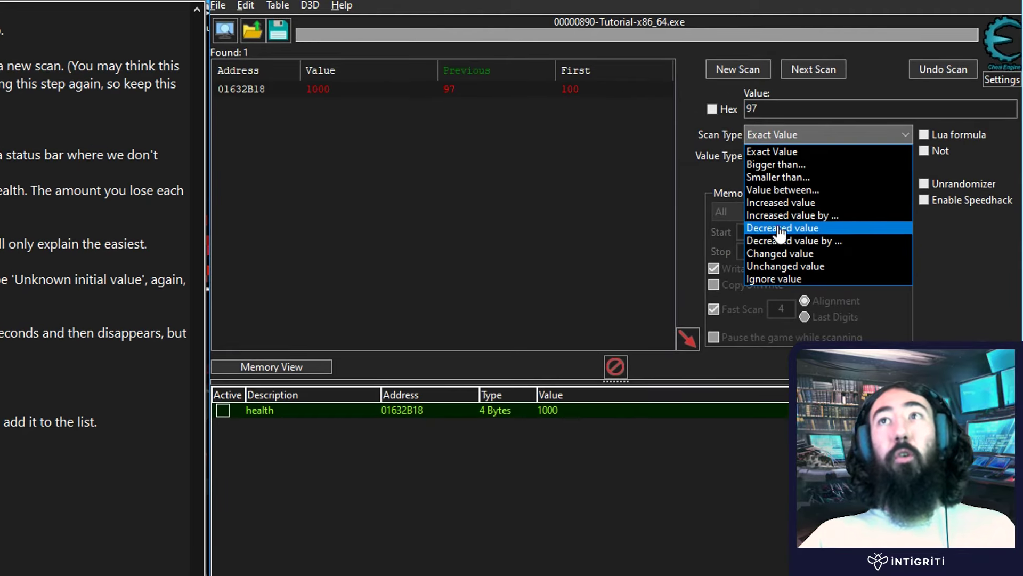
pyautogui.click(691, 158)
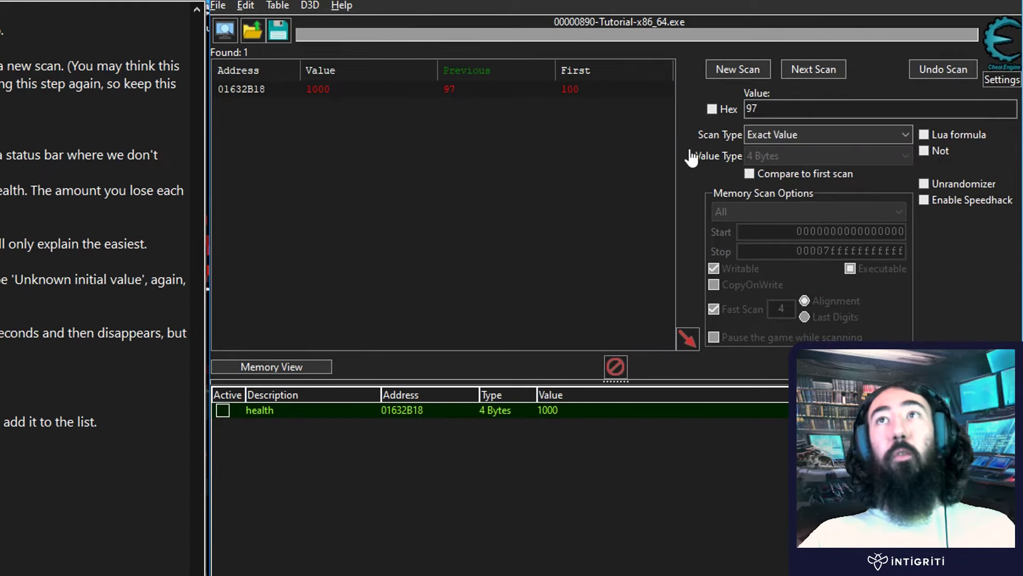
pyautogui.click(737, 69)
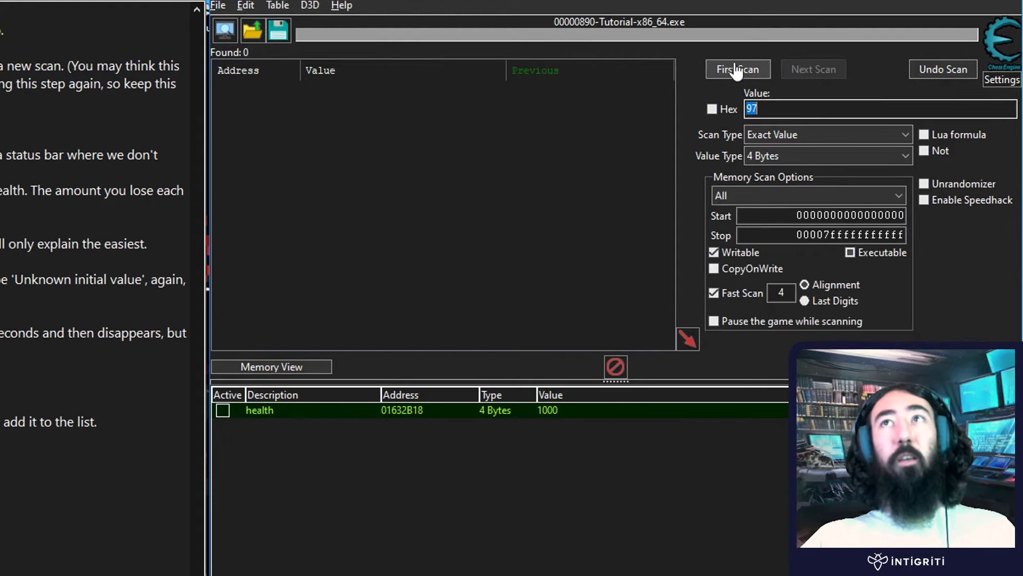
pyautogui.click(809, 136)
pyautogui.click(778, 203)
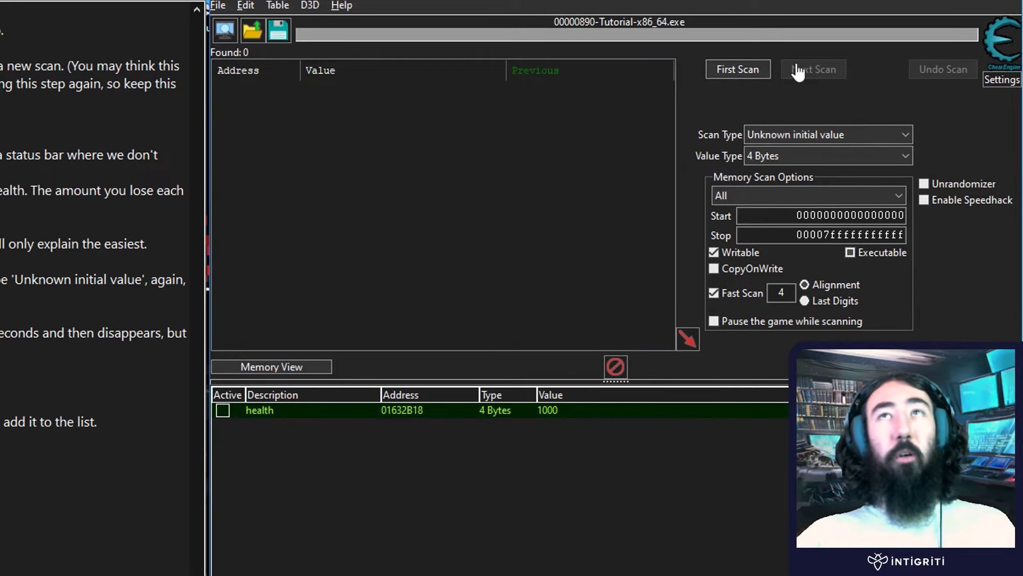
pyautogui.click(711, 75)
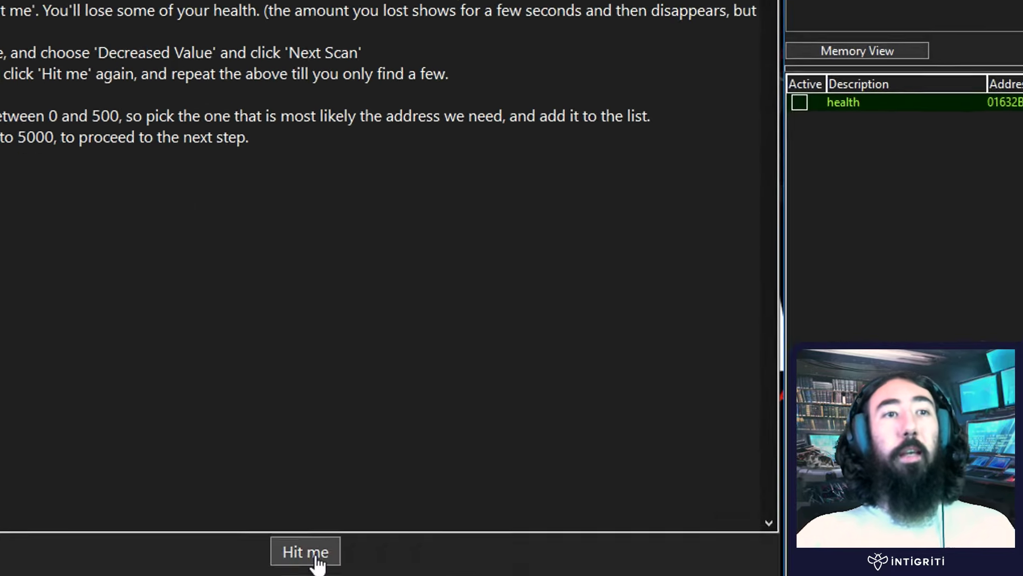
# - Take a hit in the tutorial and filter the found addresses with a "Decreased value by" scan of 9
pyautogui.click(513, 467)
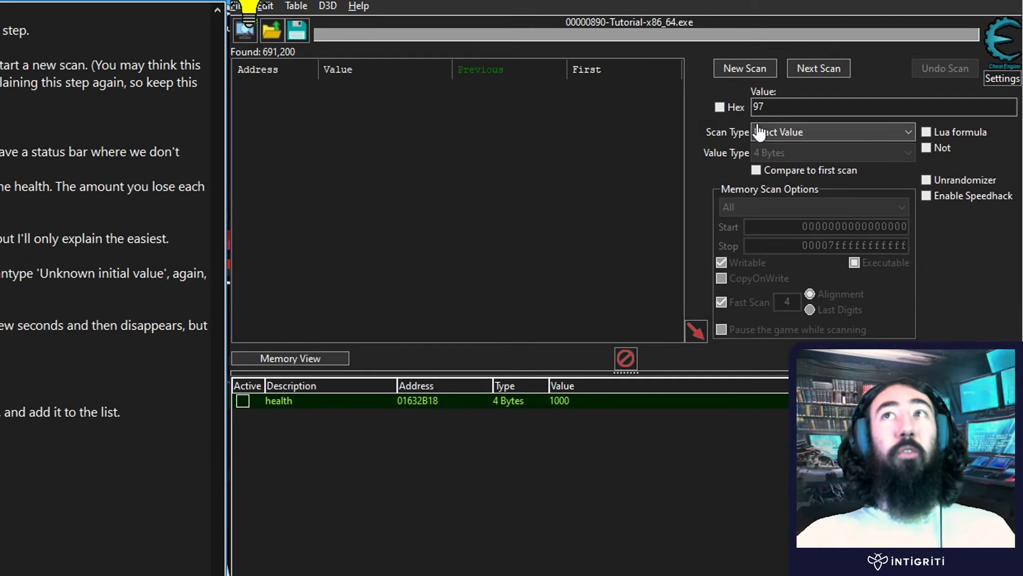
pyautogui.click(787, 108)
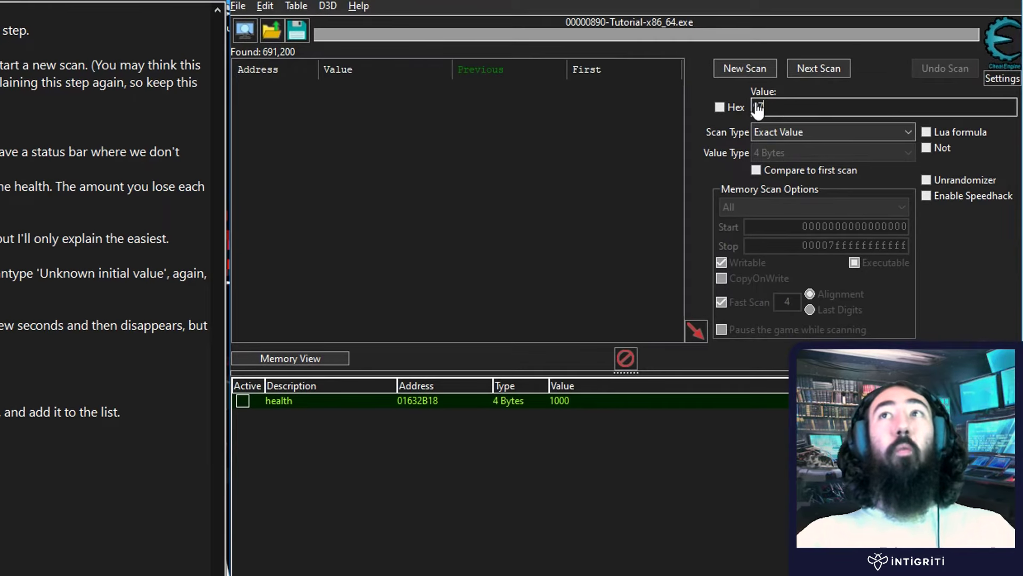
pyautogui.press('BackSpace')
pyautogui.click(798, 134)
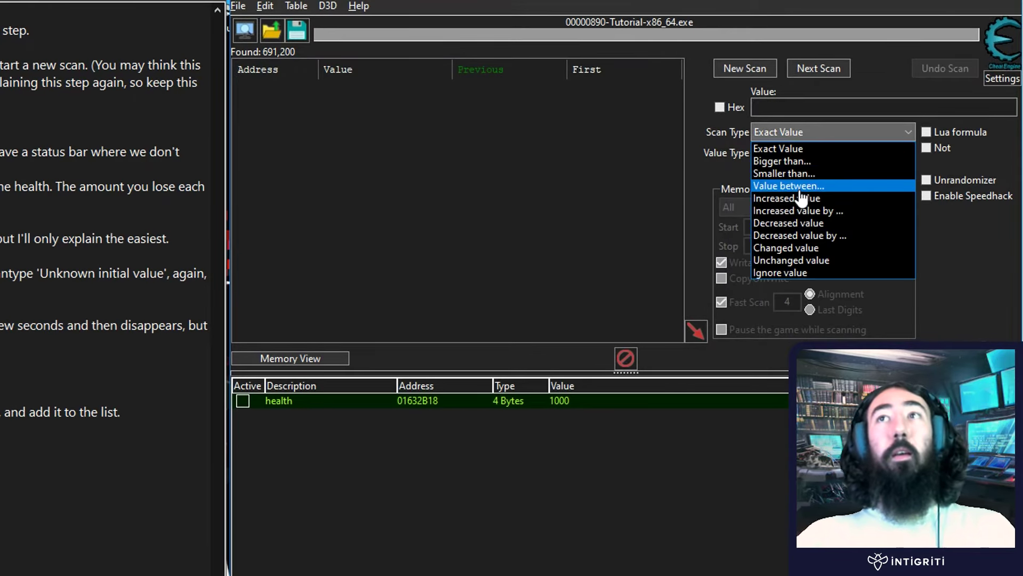
pyautogui.click(838, 238)
pyautogui.click(813, 110)
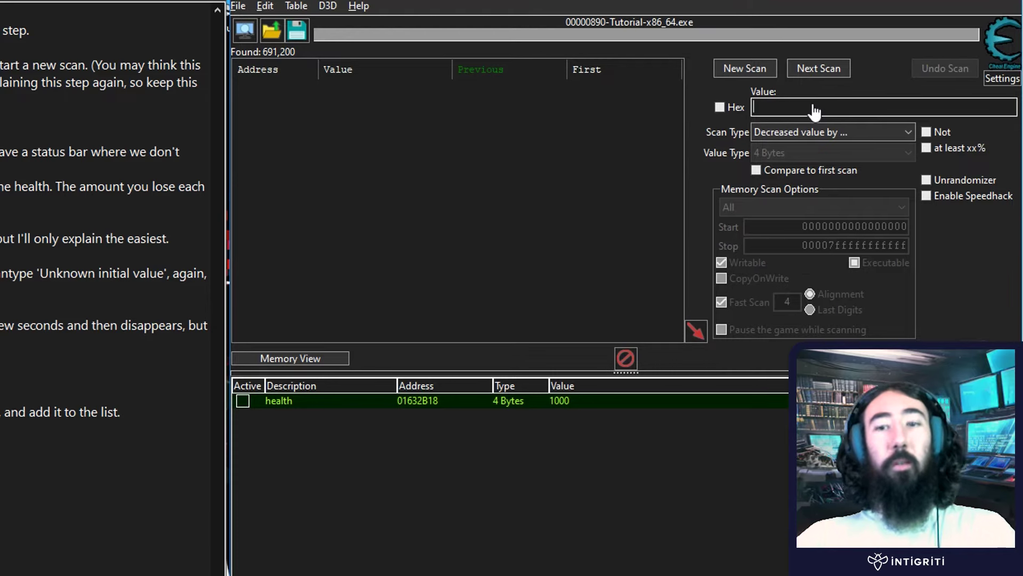
pyautogui.click(808, 70)
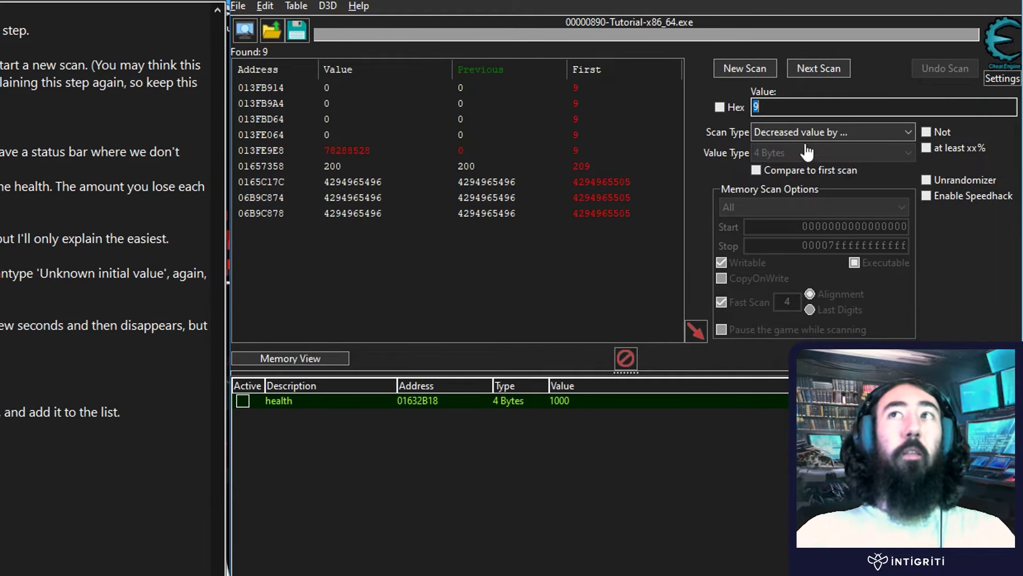
# - Narrow the results with an Unchanged value scan and enable the Repeat option for that scan type
pyautogui.click(832, 133)
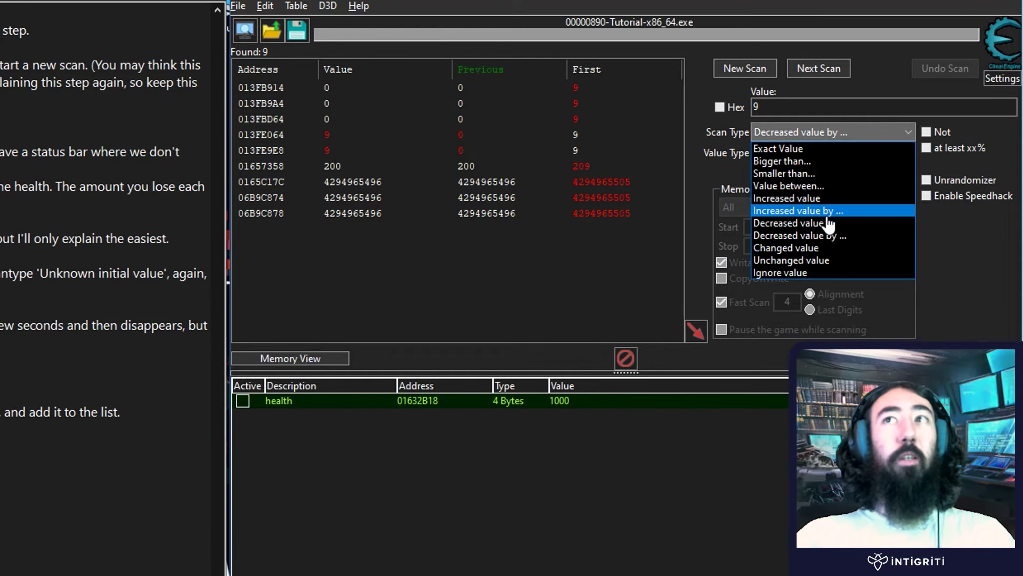
pyautogui.click(782, 261)
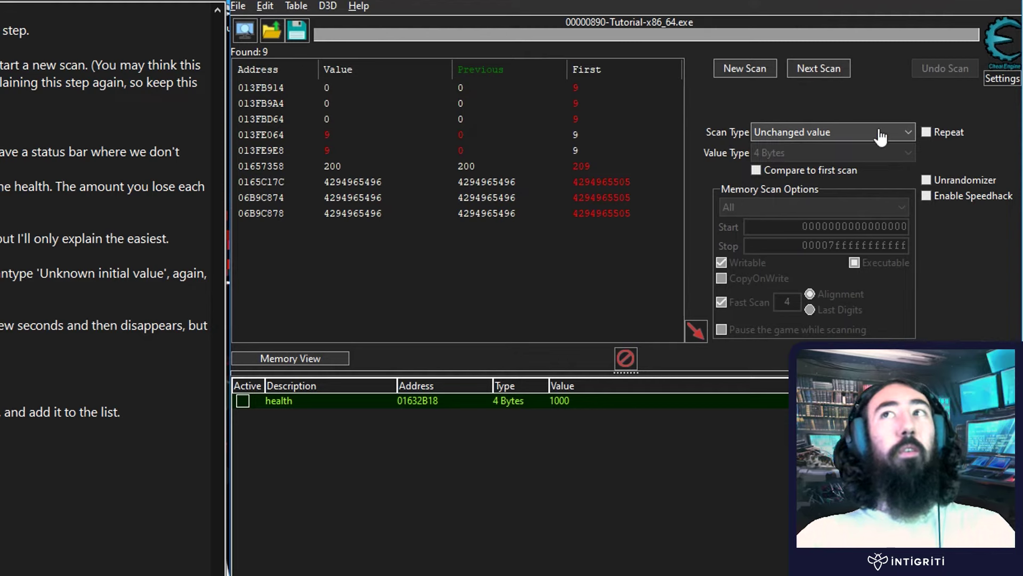
pyautogui.click(810, 75)
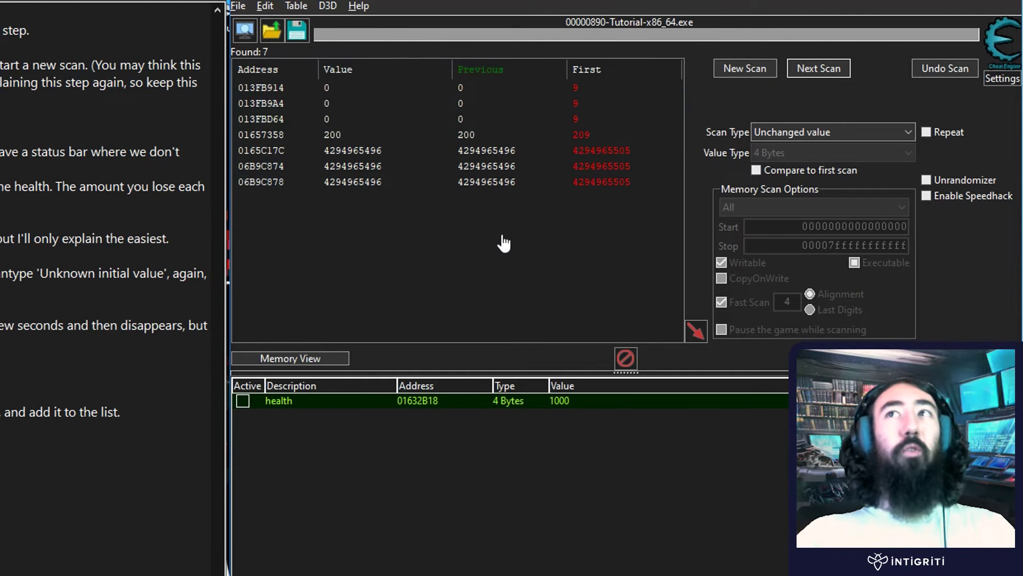
pyautogui.click(928, 136)
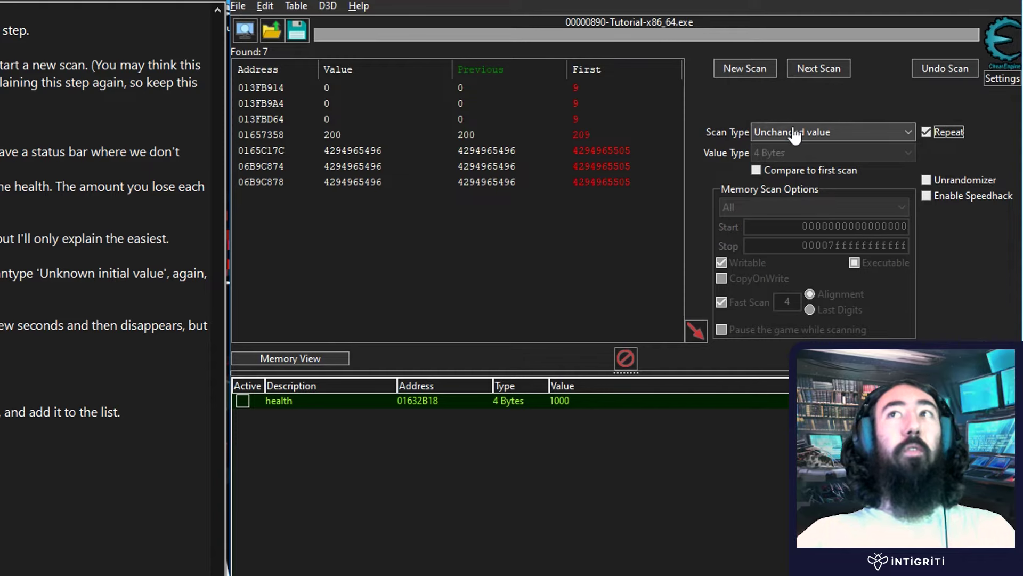
pyautogui.click(817, 132)
pyautogui.click(564, 229)
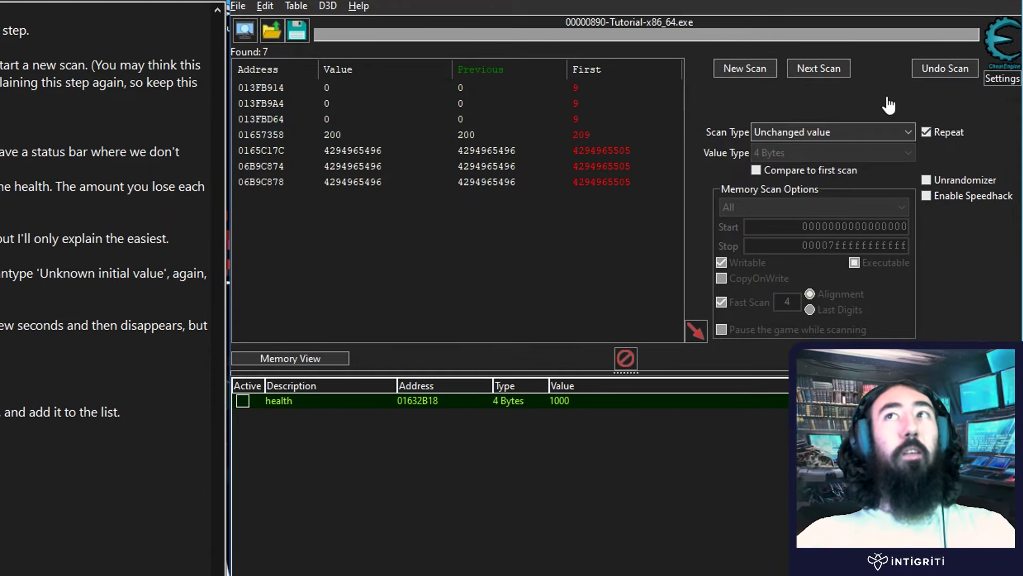
# - Switch the scan type to Decreased value and rescan after each of several hits in the tutorial
pyautogui.click(844, 133)
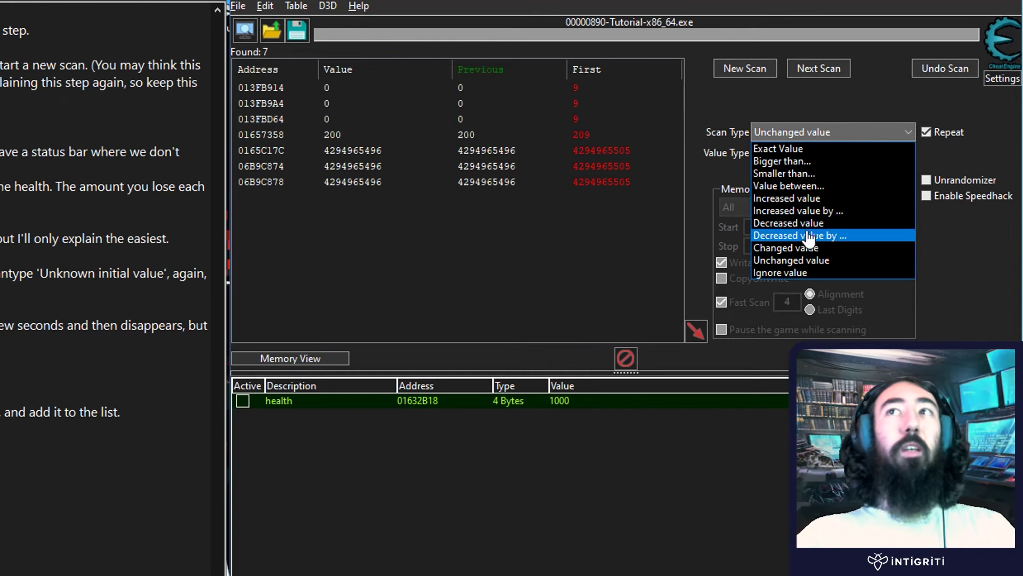
pyautogui.click(789, 222)
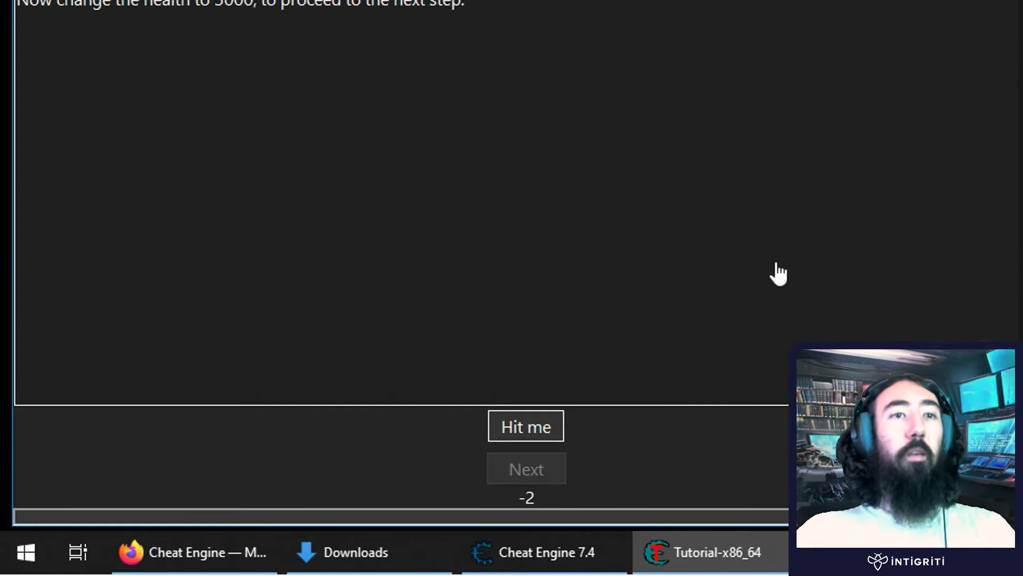
pyautogui.click(837, 66)
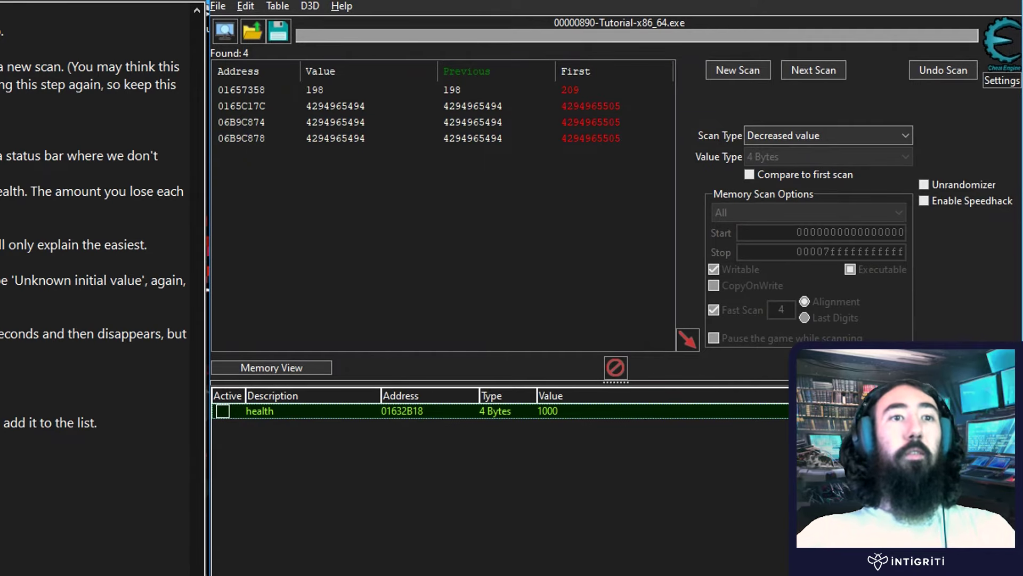
pyautogui.click(802, 74)
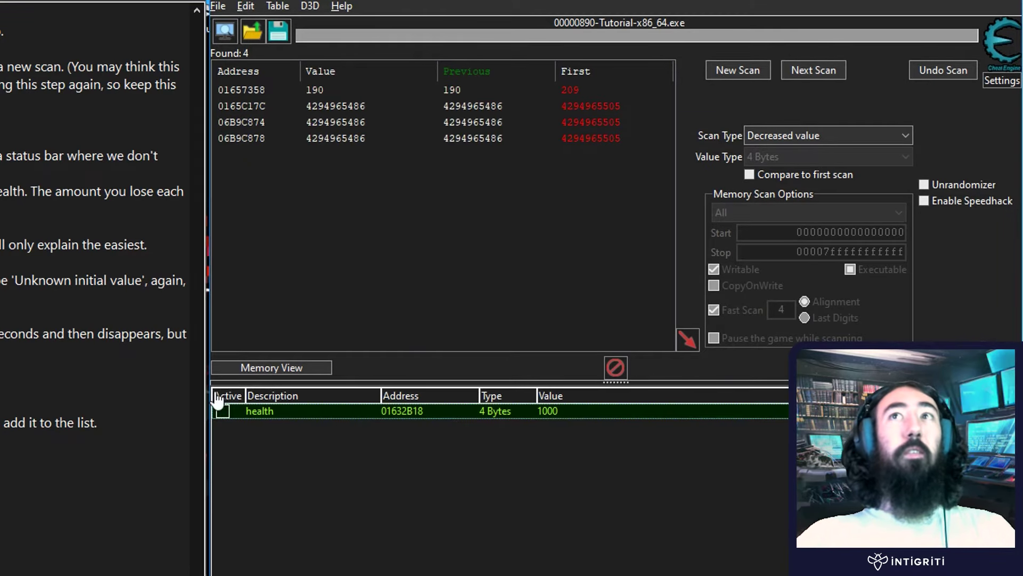
pyautogui.click(819, 65)
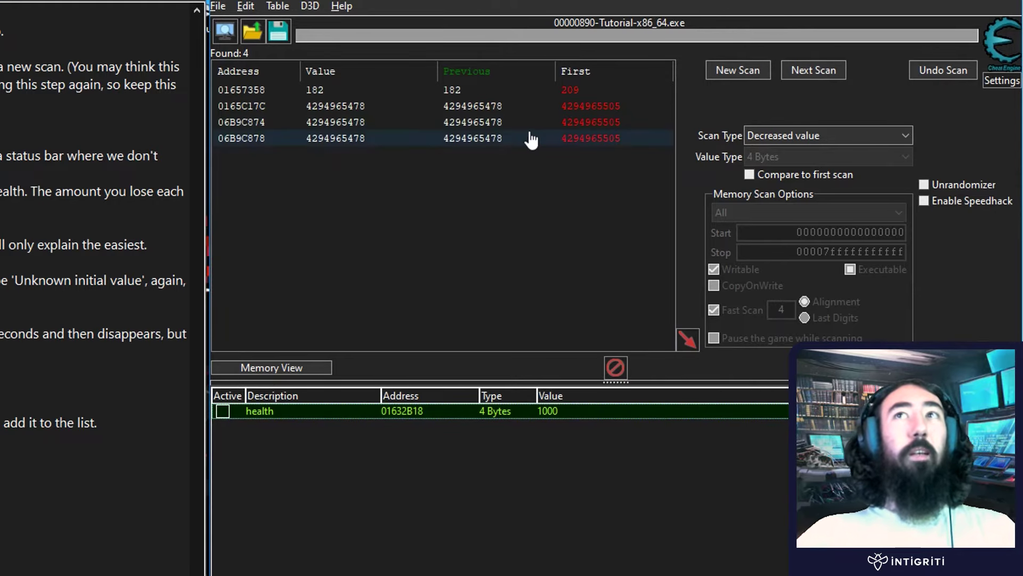
# - Delete the old health record from the address list and add all four remaining found addresses
pyautogui.moveTo(539, 204); pyautogui.dragTo(296, 130)
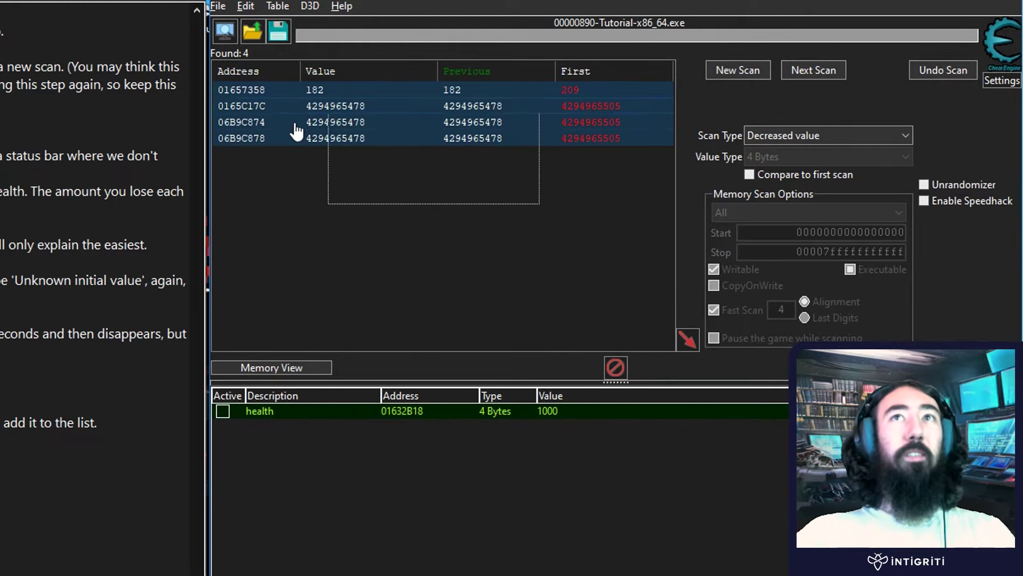
pyautogui.click(416, 230)
pyautogui.click(393, 421)
pyautogui.rightClick(393, 422)
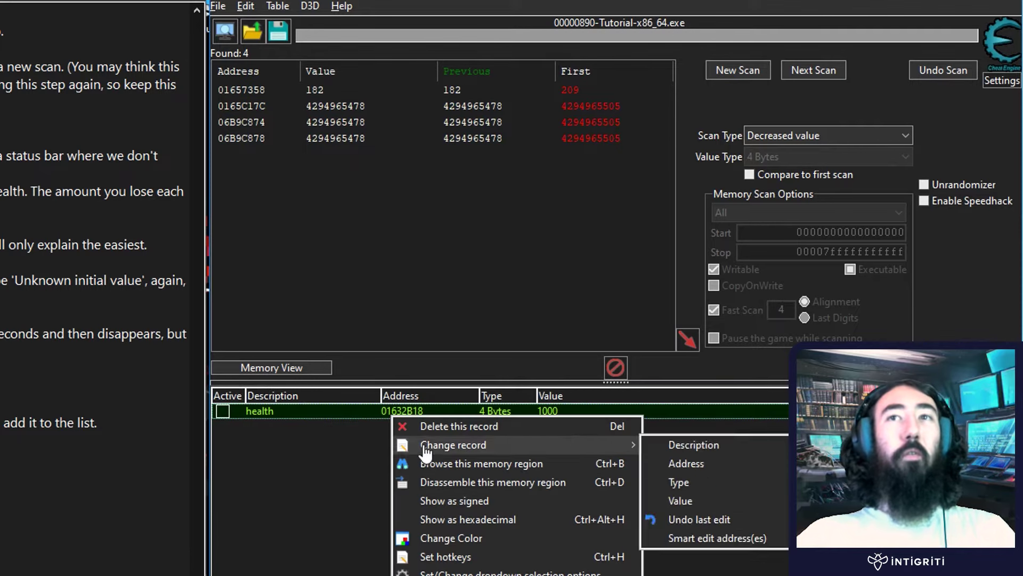
pyautogui.click(427, 427)
pyautogui.click(259, 424)
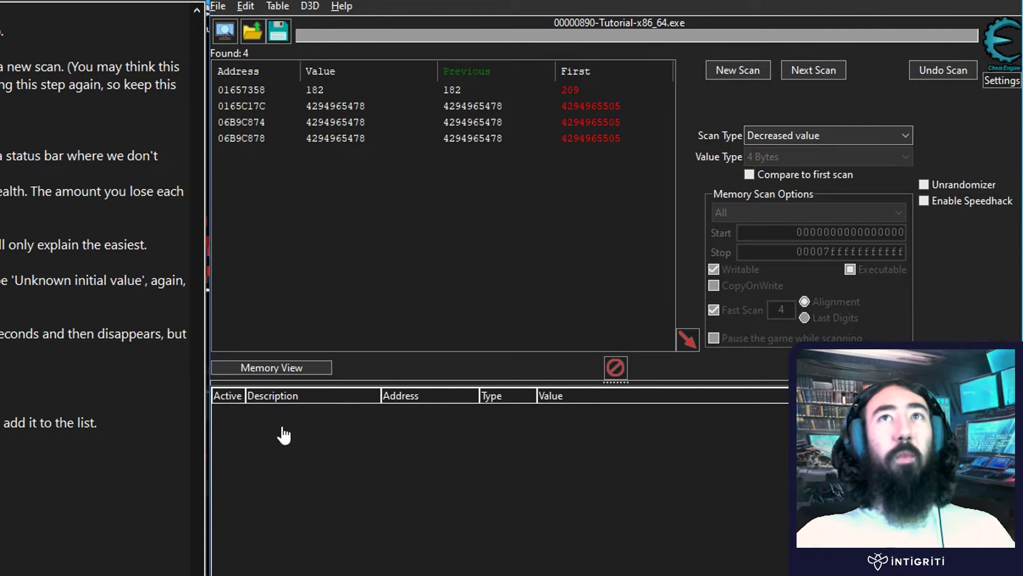
pyautogui.click(689, 343)
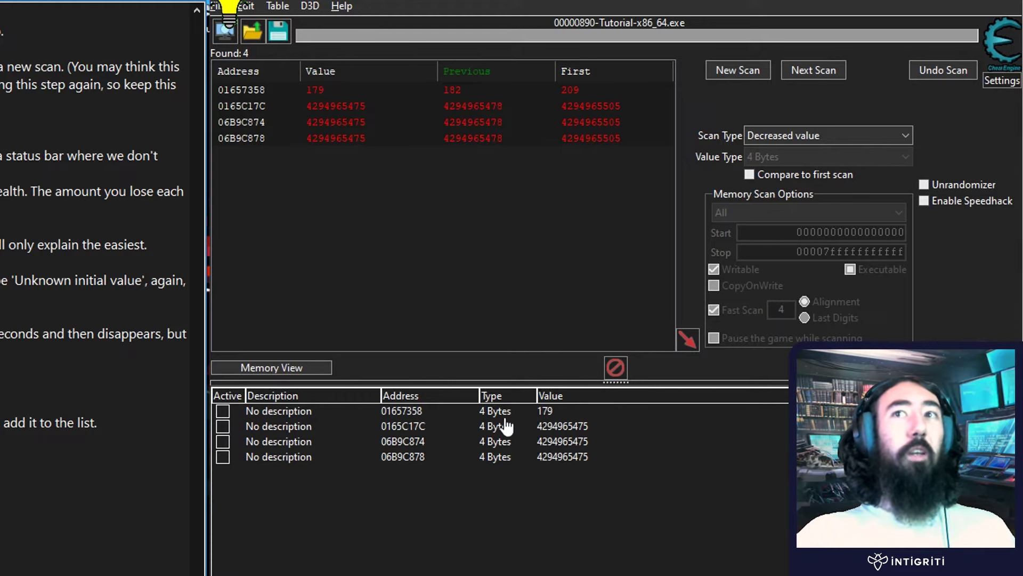
# - Set the value of the record at address 01657358 to 5000 and advance the tutorial to Step 4
pyautogui.doubleClick(549, 415)
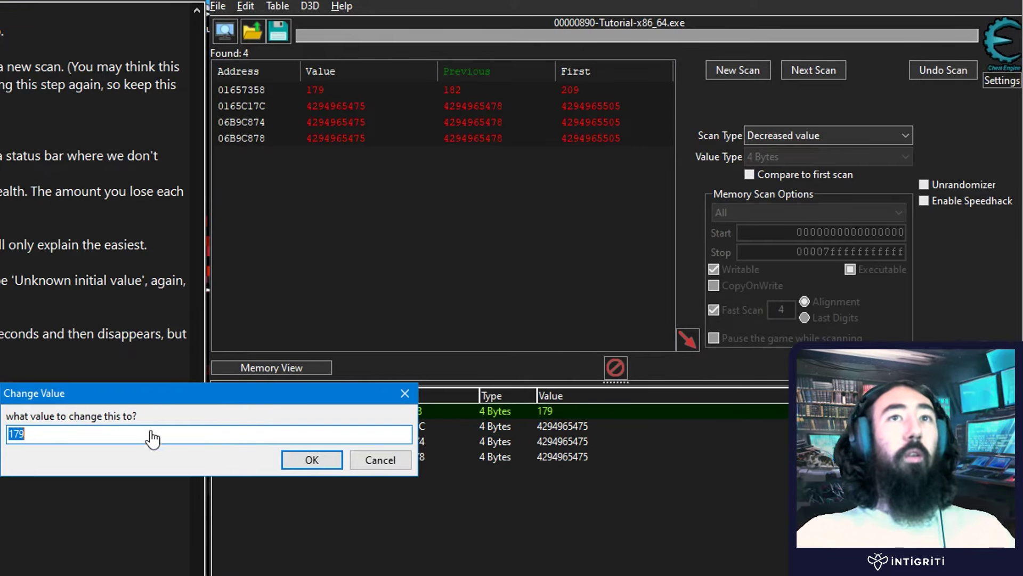
pyautogui.write('5000')
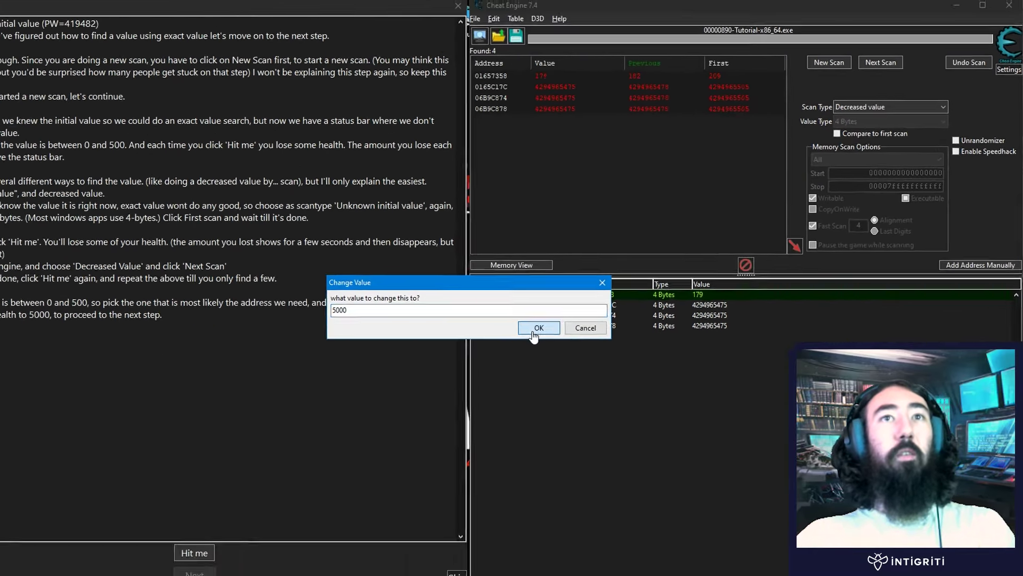
pyautogui.click(535, 329)
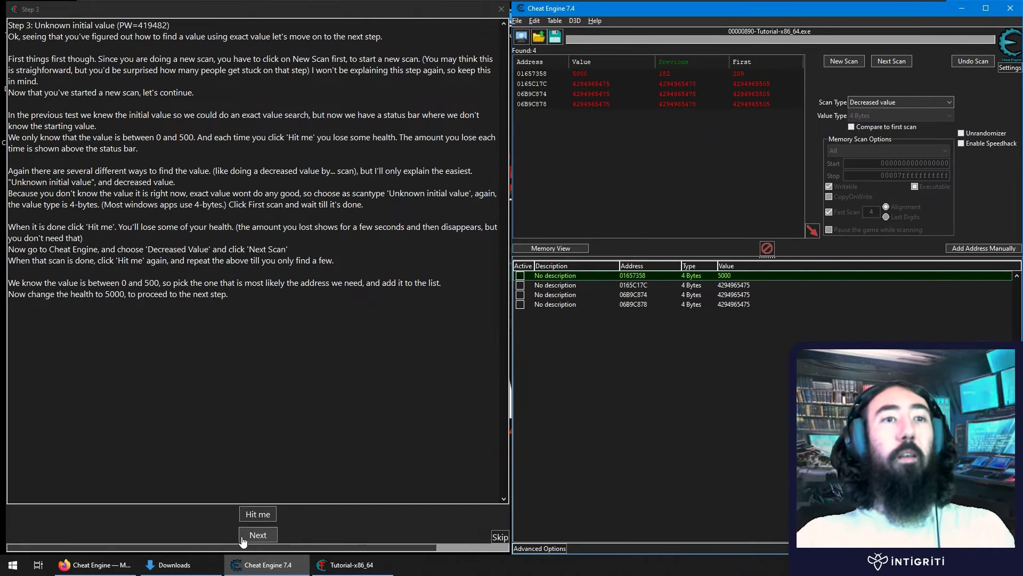
pyautogui.click(263, 535)
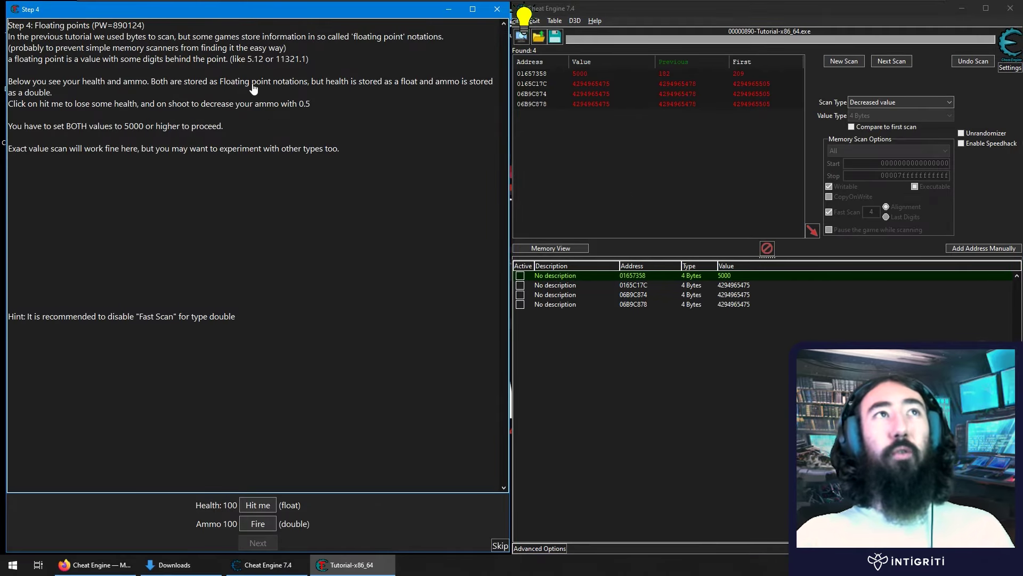
# - Read the Step 4 instructions on floating point storage of health and ammo and the target for both values
pyautogui.moveTo(394, 163); pyautogui.dragTo(176, 31)
pyautogui.click(66, 59)
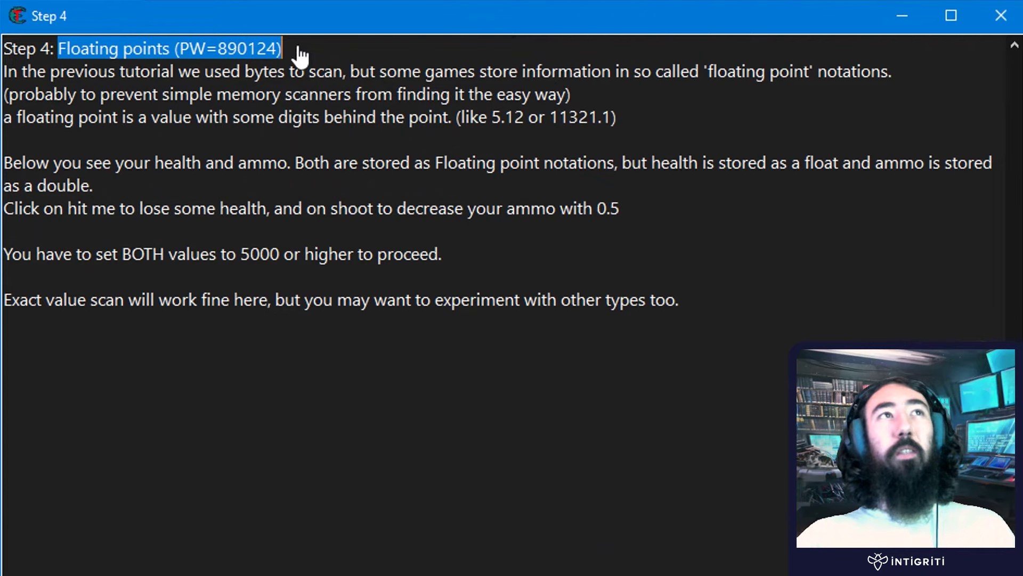
pyautogui.click(120, 81)
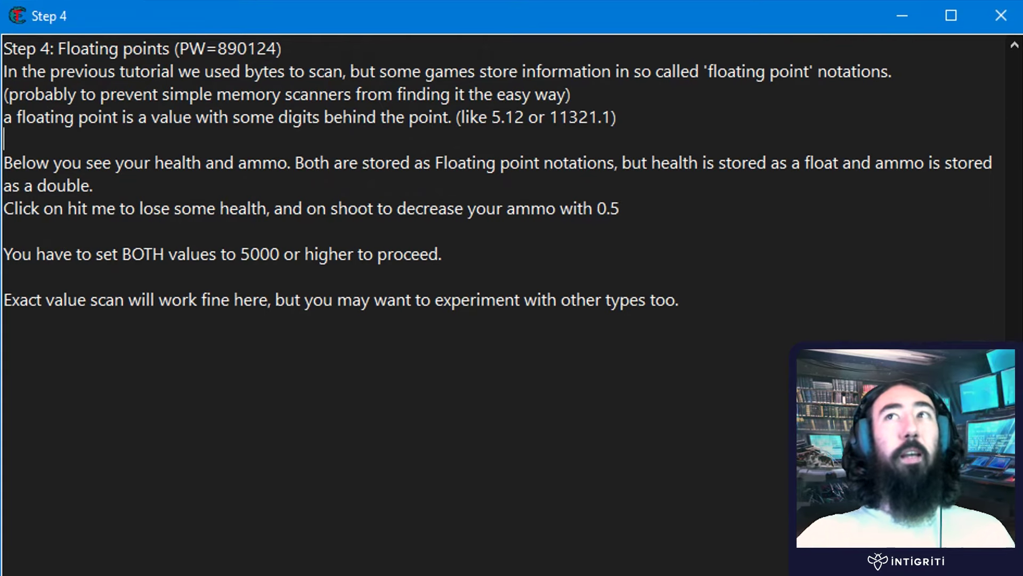
pyautogui.click(564, 163)
pyautogui.click(709, 71)
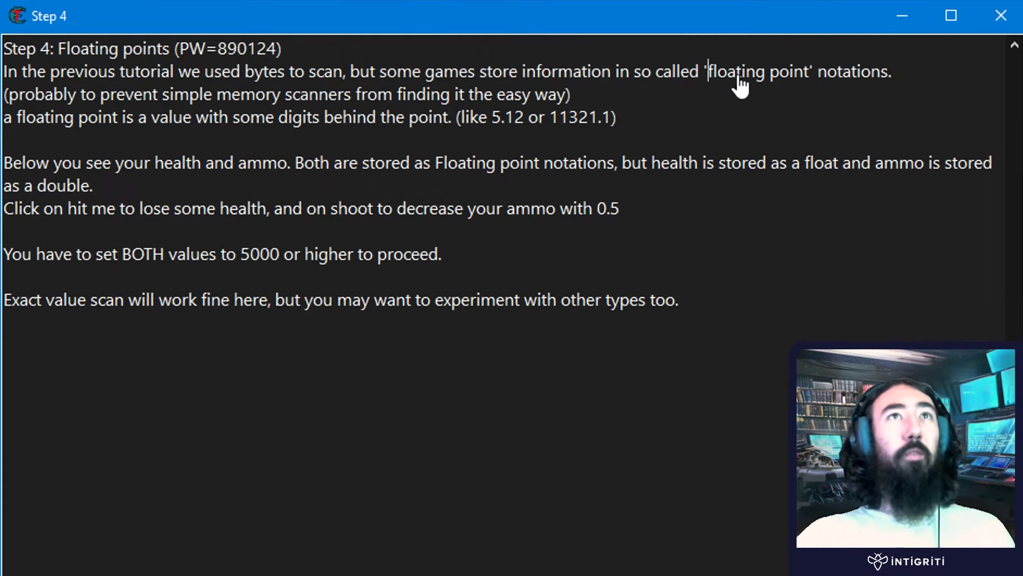
pyautogui.moveTo(710, 71); pyautogui.dragTo(804, 78)
pyautogui.click(780, 218)
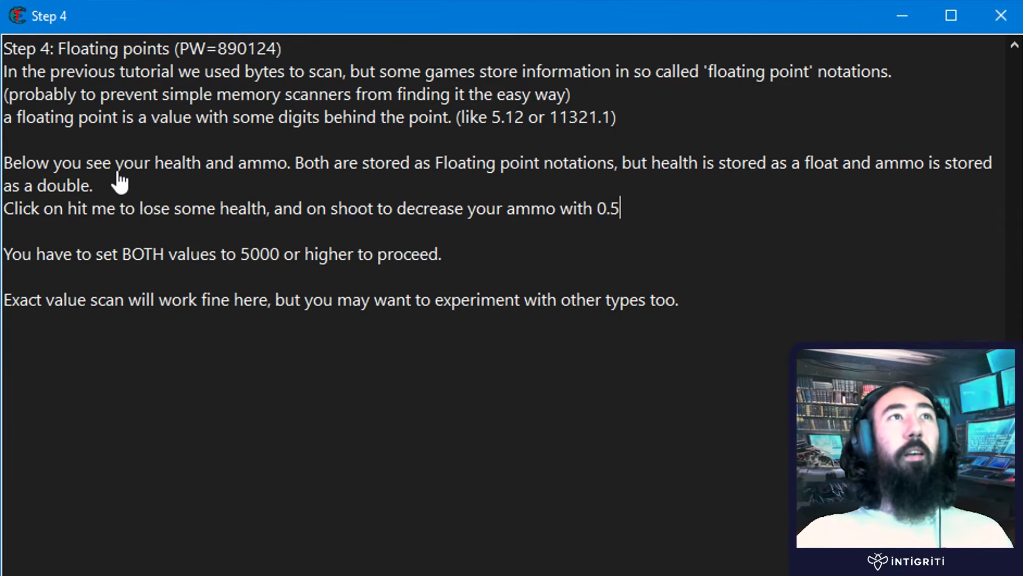
pyautogui.moveTo(128, 163); pyautogui.dragTo(255, 160)
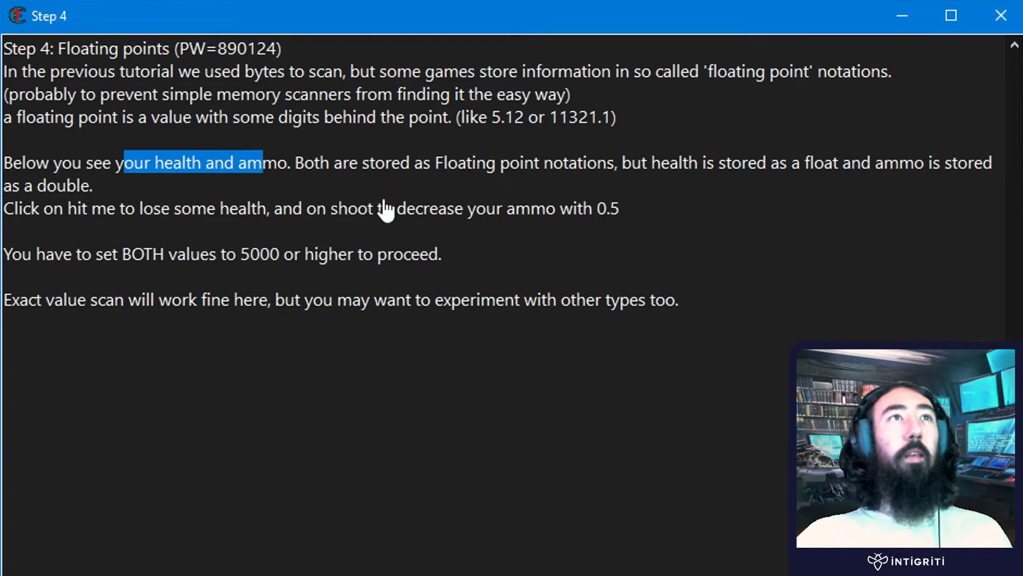
pyautogui.doubleClick(277, 164)
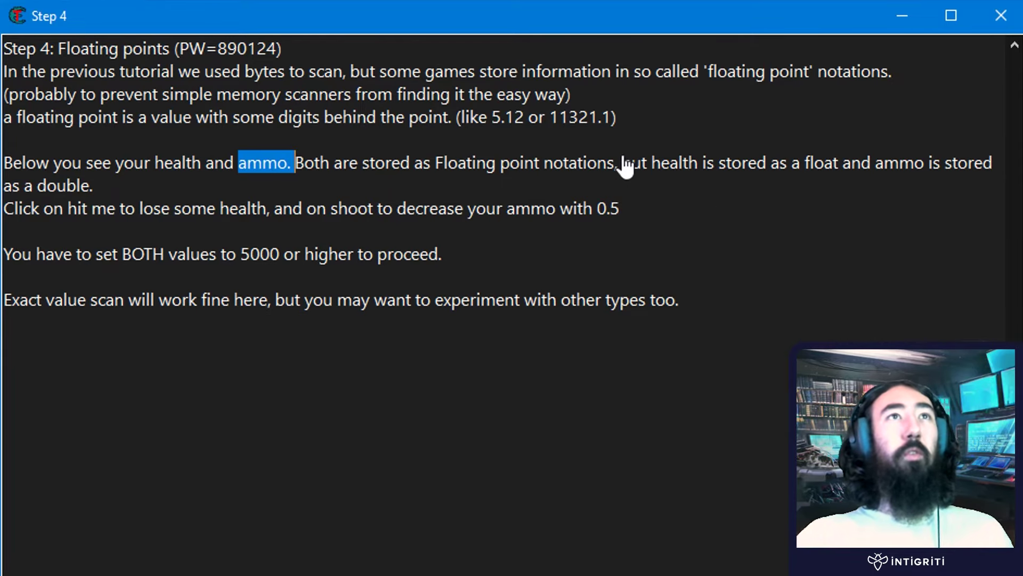
pyautogui.moveTo(623, 165); pyautogui.dragTo(5, 163)
pyautogui.click(569, 164)
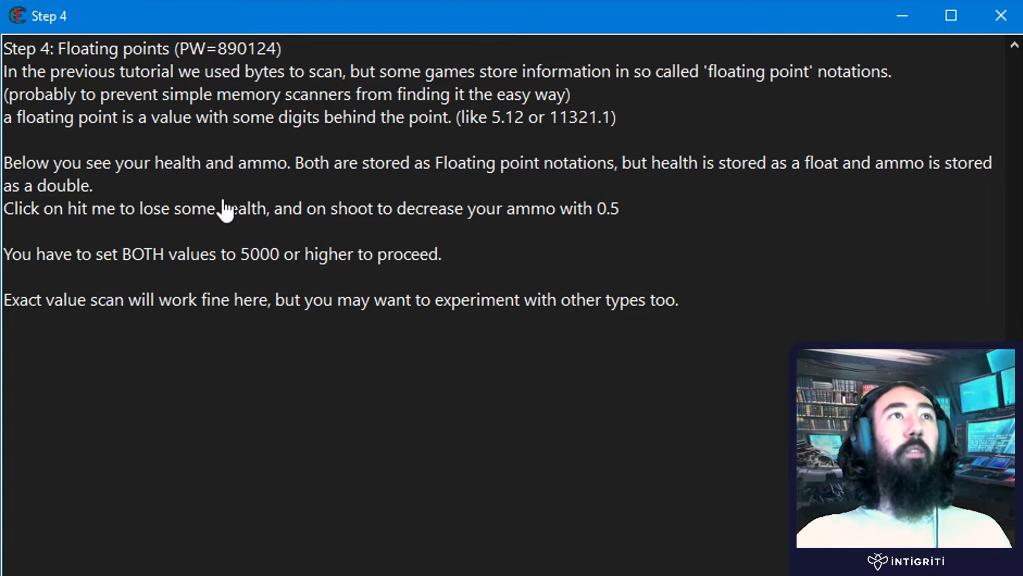
pyautogui.doubleClick(257, 256)
pyautogui.click(557, 300)
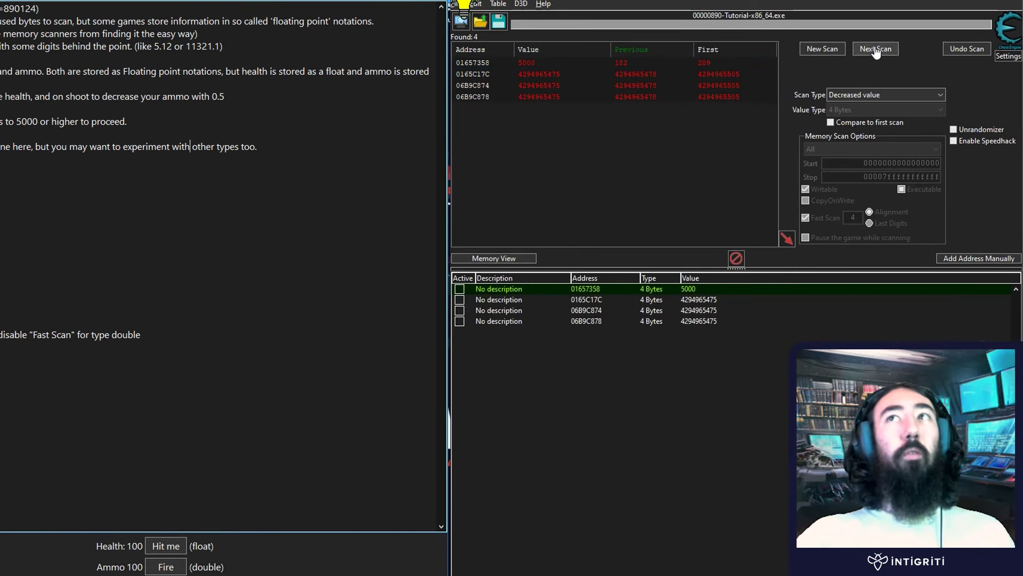
# - Reset the scanner for a new scan and delete all four old records from the address list
pyautogui.click(823, 49)
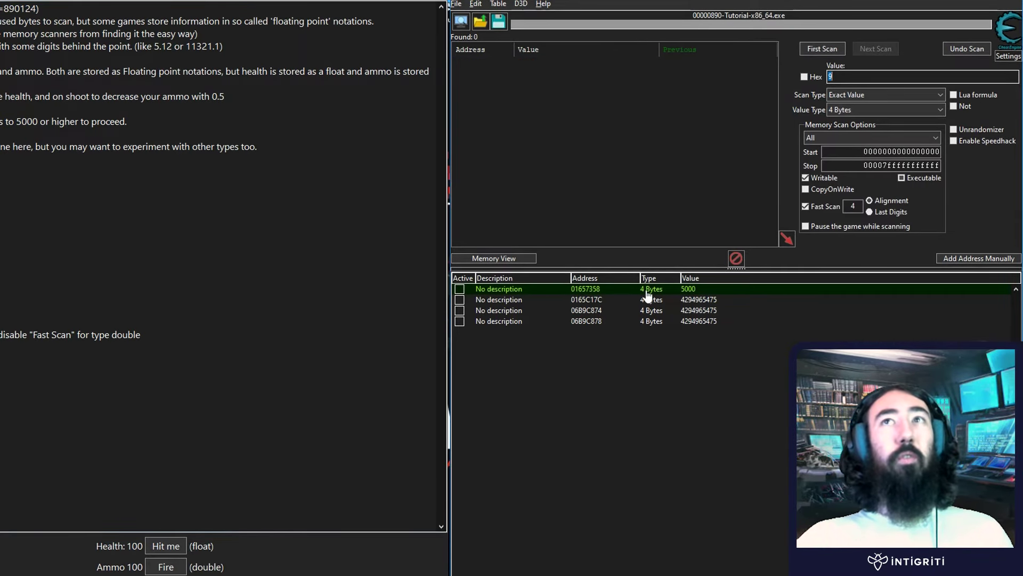
pyautogui.click(670, 356)
pyautogui.hotkey('ctrl', 'a')
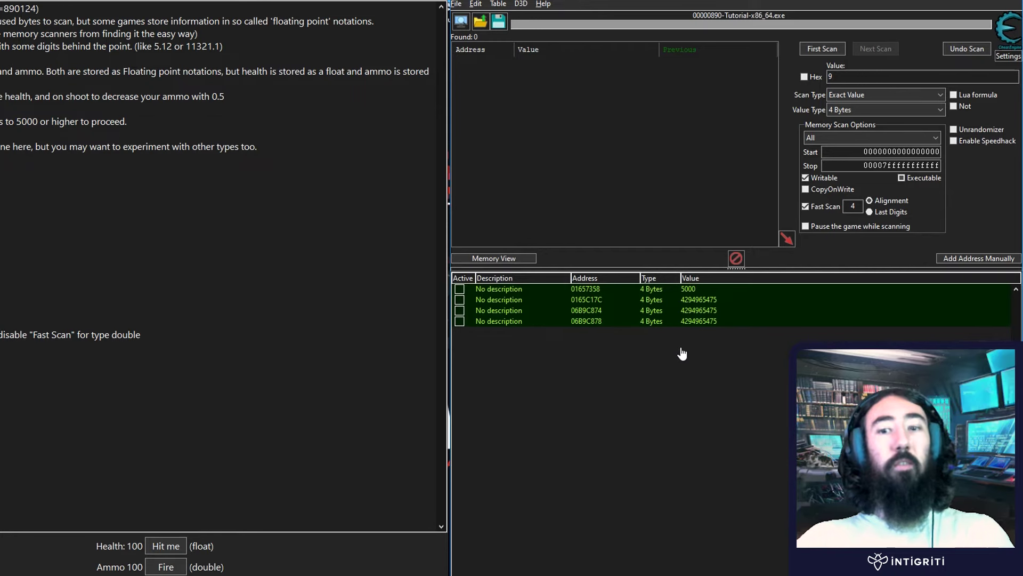
pyautogui.press('Delete')
pyautogui.press('Return')
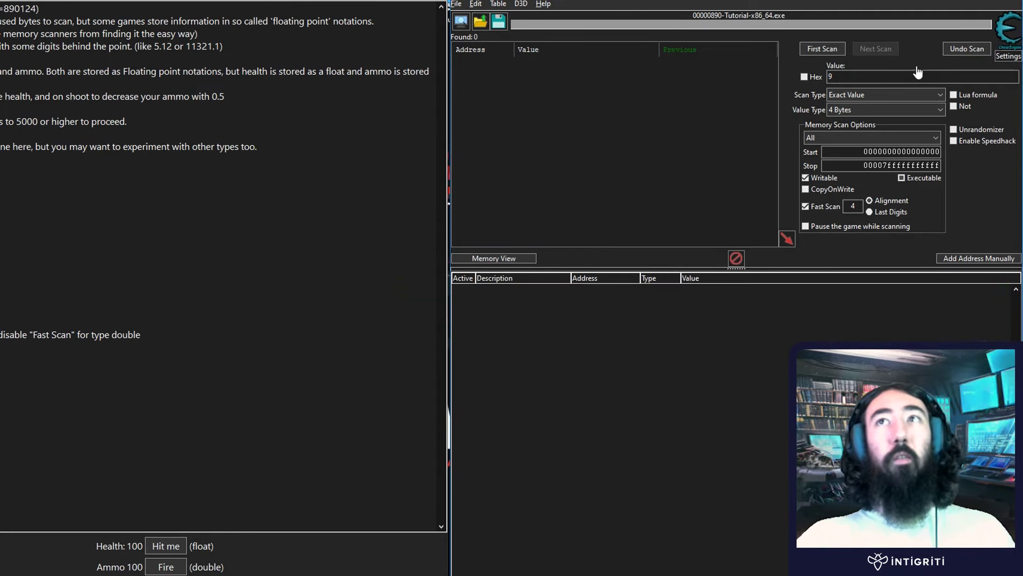
# - Set up an Exact Value scan for 100 with the Float value type
pyautogui.doubleClick(831, 76)
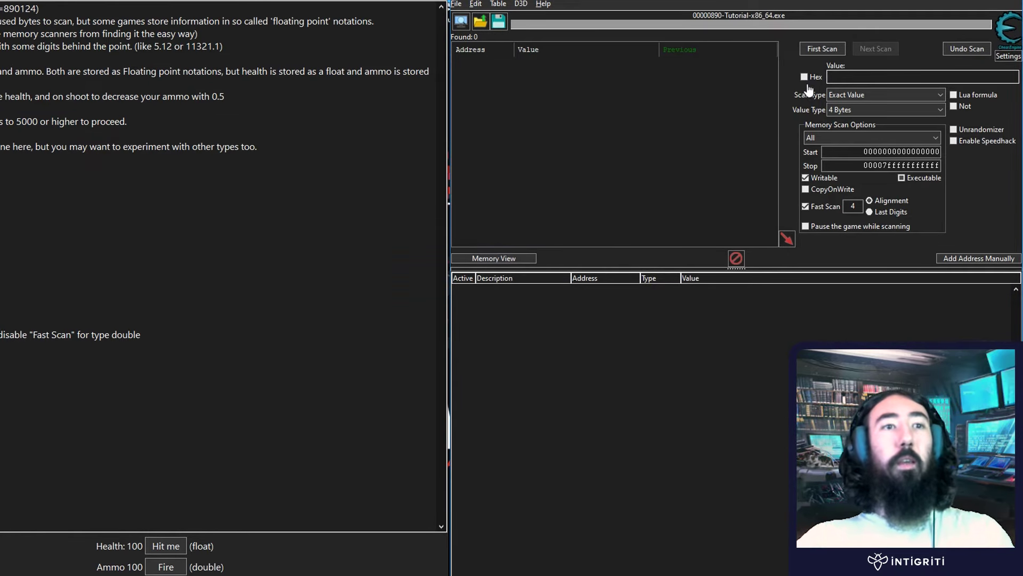
pyautogui.click(852, 96)
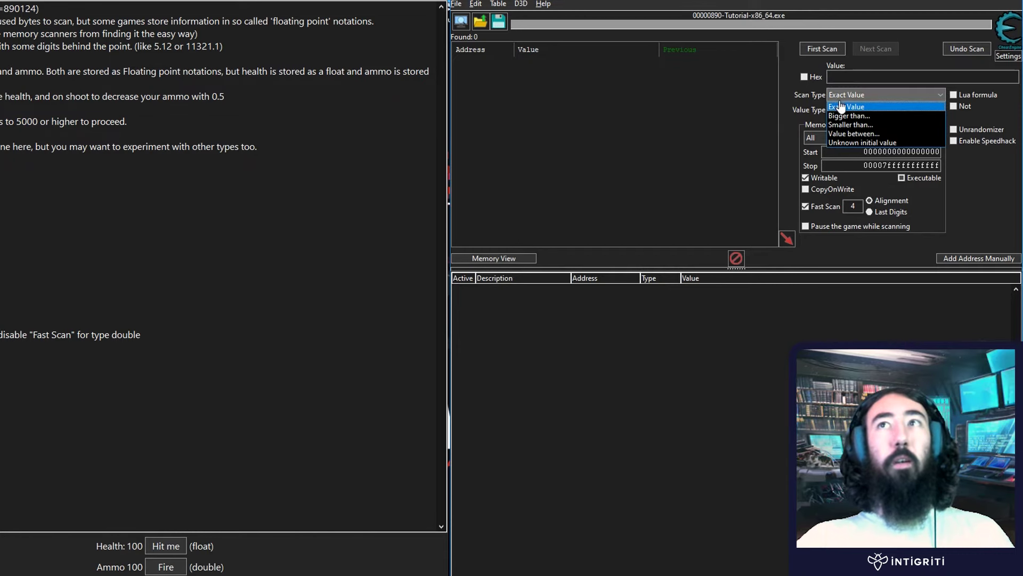
pyautogui.click(851, 107)
pyautogui.click(853, 110)
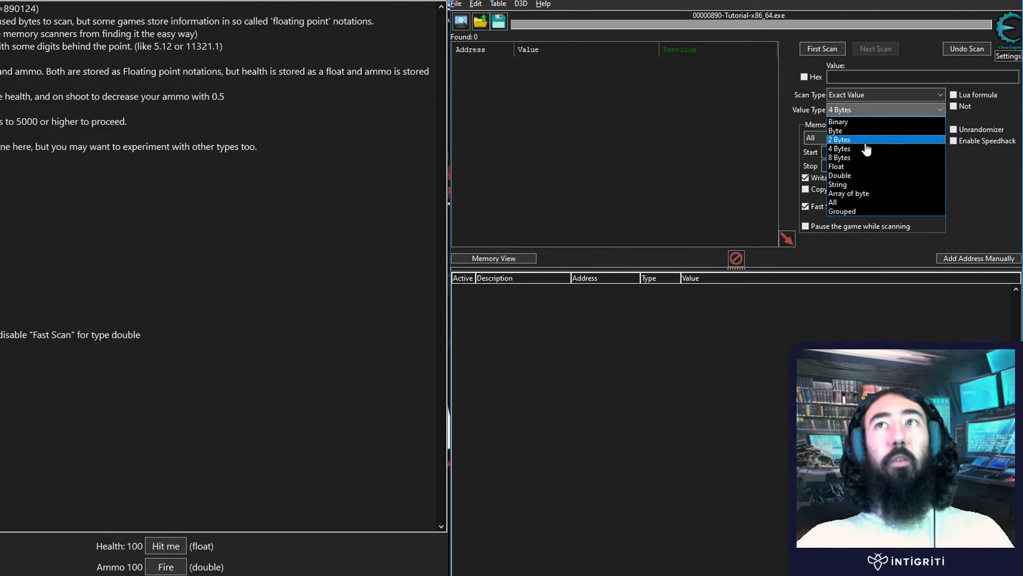
pyautogui.click(850, 166)
pyautogui.write('100')
# - Check the tutorial's Fast Scan hint for doubles, and run the first scan with the Float value type kept
pyautogui.click(184, 145)
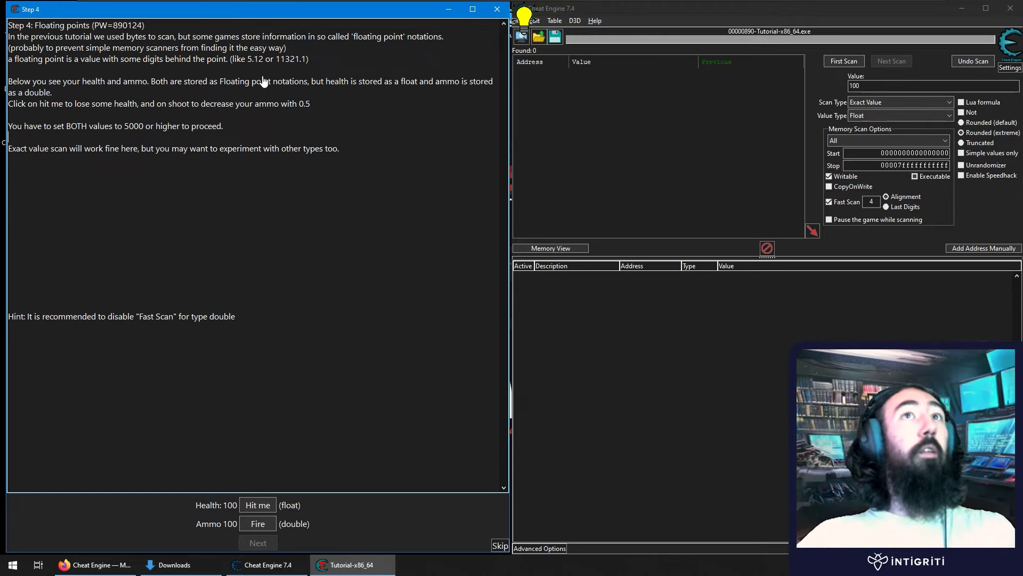
pyautogui.moveTo(235, 318); pyautogui.dragTo(55, 319)
pyautogui.click(284, 318)
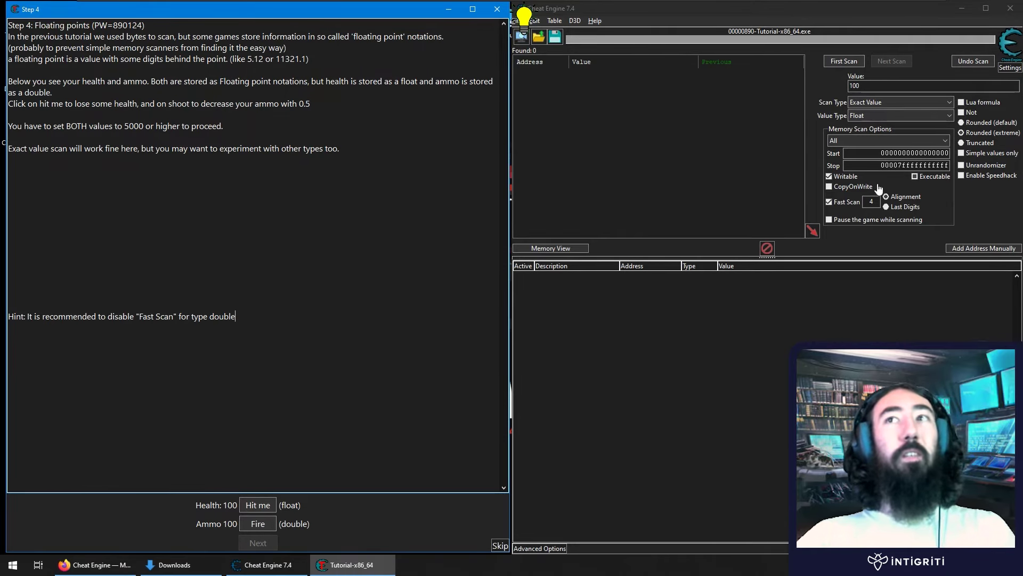
pyautogui.click(901, 115)
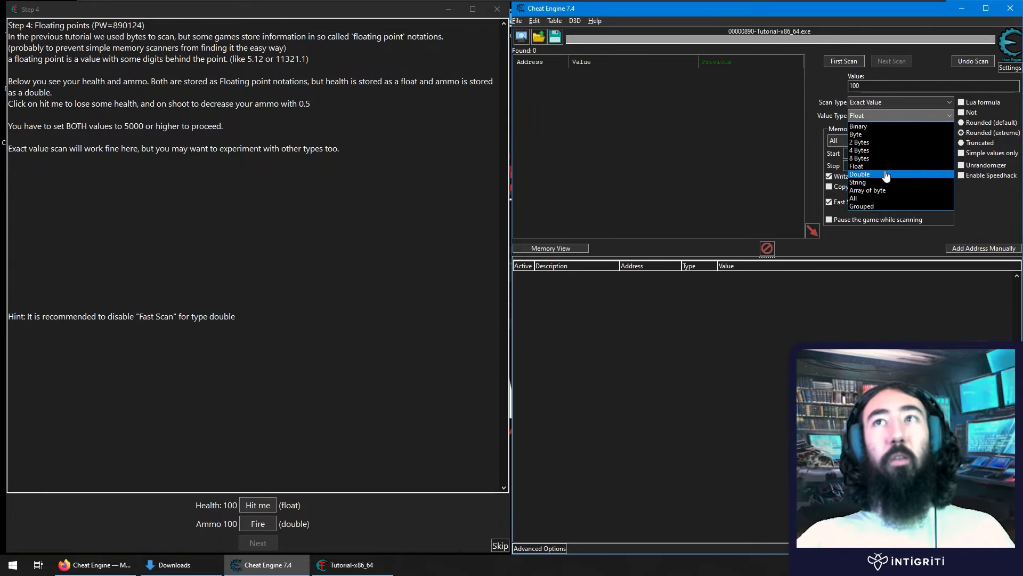
pyautogui.click(686, 123)
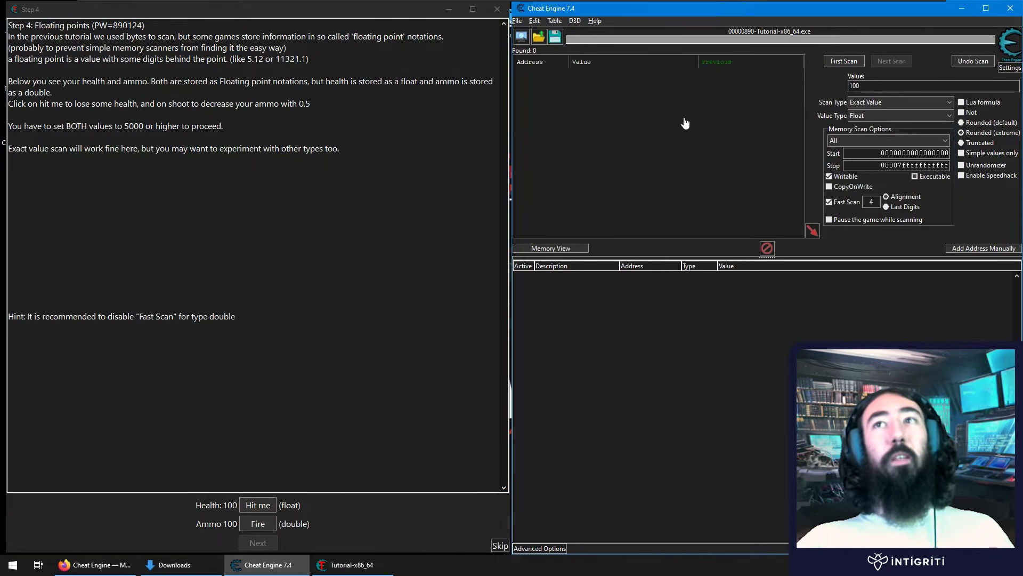
pyautogui.click(851, 62)
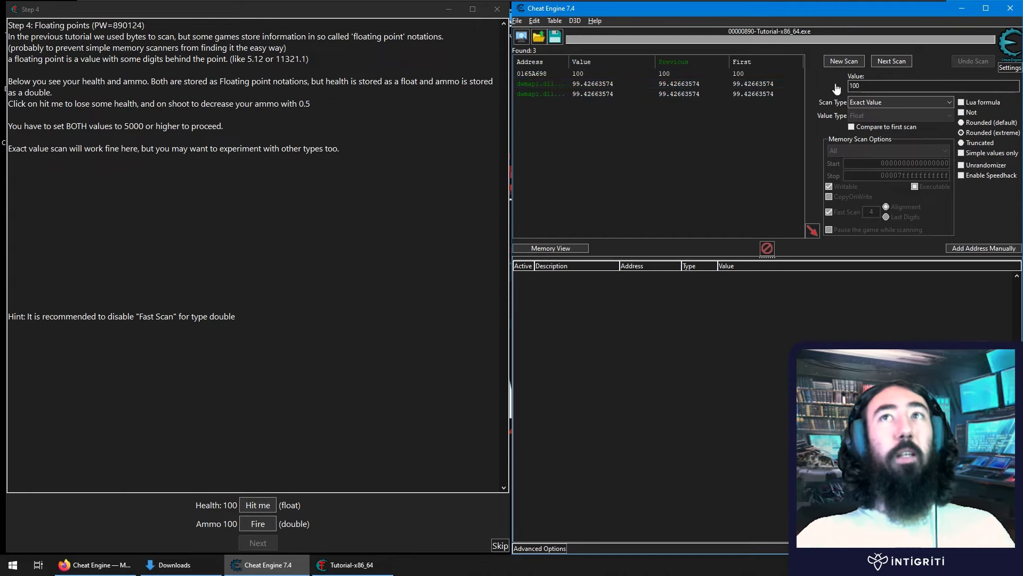
# - After one hit in the tutorial, add the changed address 0165A698 to the address list and set its value to 5000
pyautogui.click(258, 505)
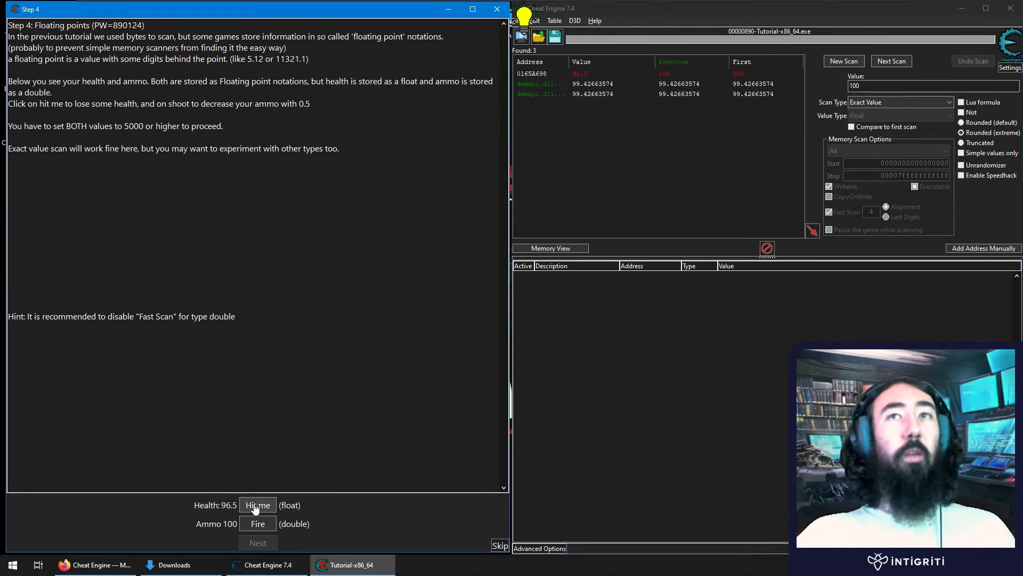
pyautogui.doubleClick(583, 76)
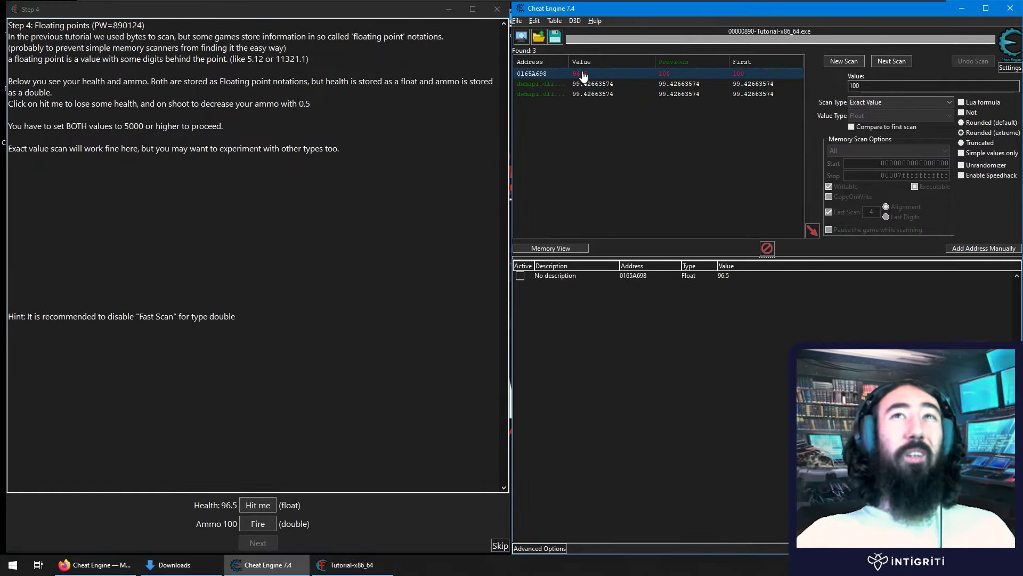
pyautogui.doubleClick(728, 276)
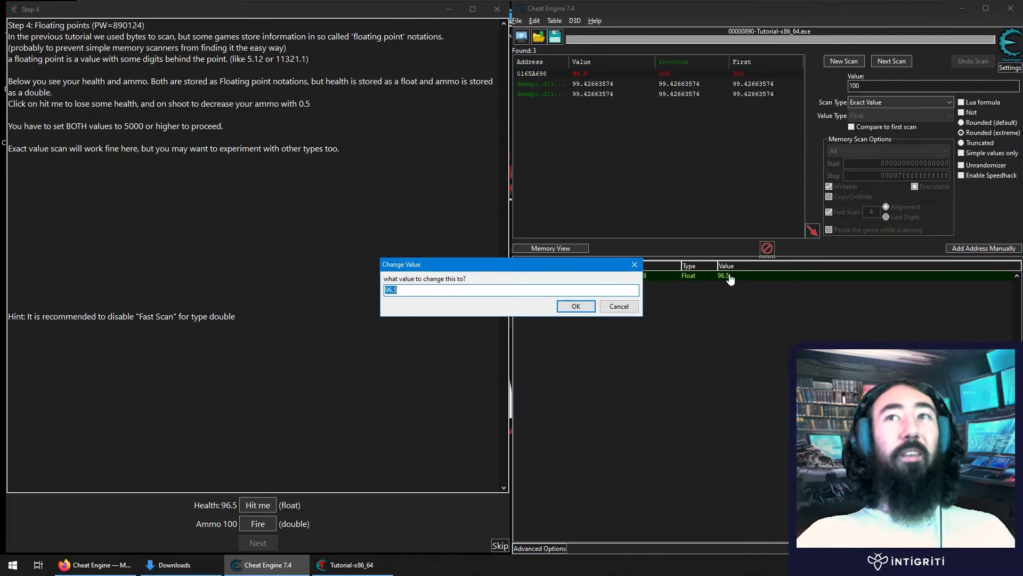
pyautogui.press('Return')
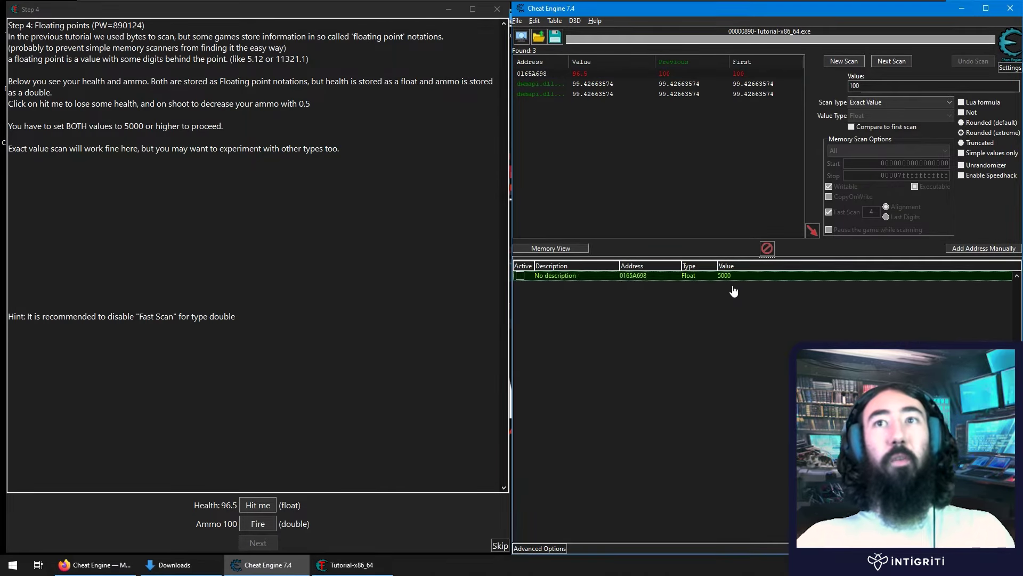
# - Take another hit in the tutorial and set the float health record back to 5000
pyautogui.click(255, 505)
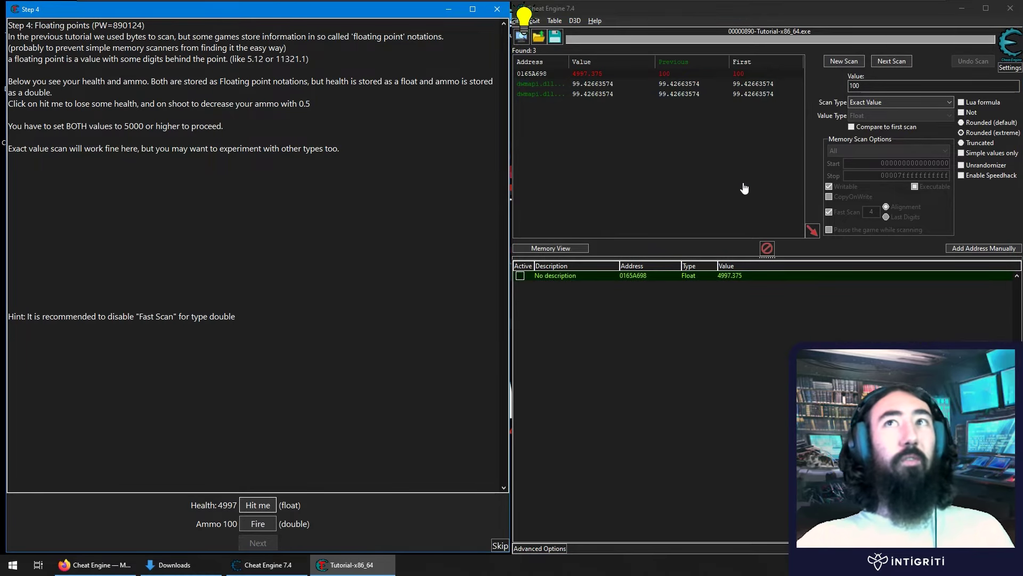
pyautogui.doubleClick(752, 276)
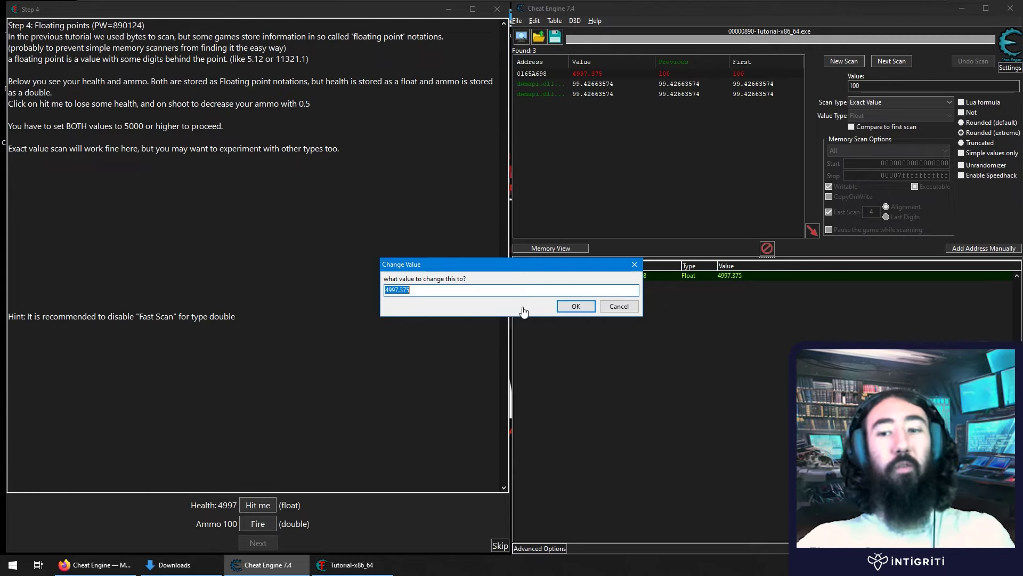
pyautogui.write('5000')
pyautogui.click(576, 305)
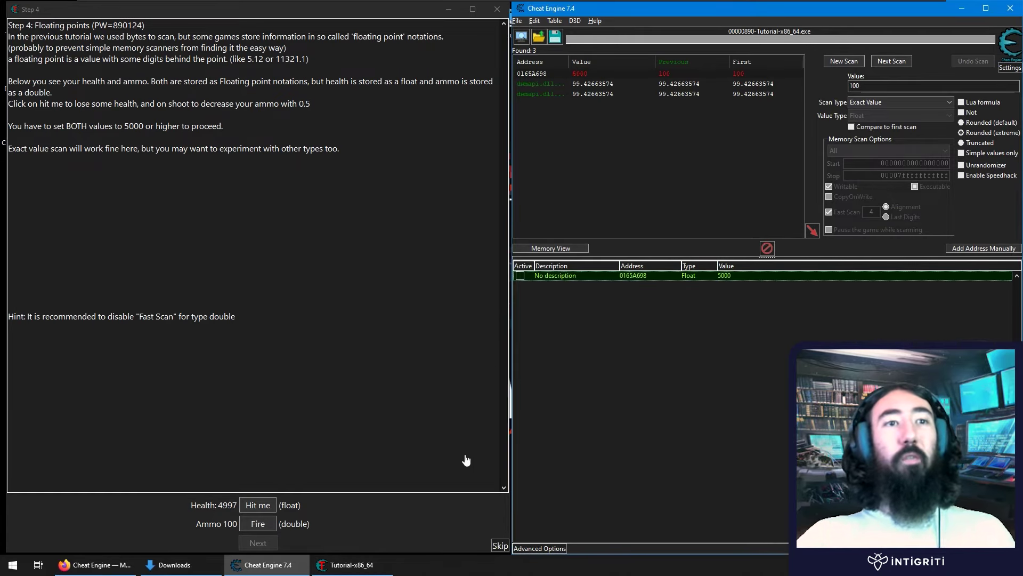
# - Run a new Exact Value scan for 100 with the Double value type and Fast Scan disabled
pyautogui.click(839, 62)
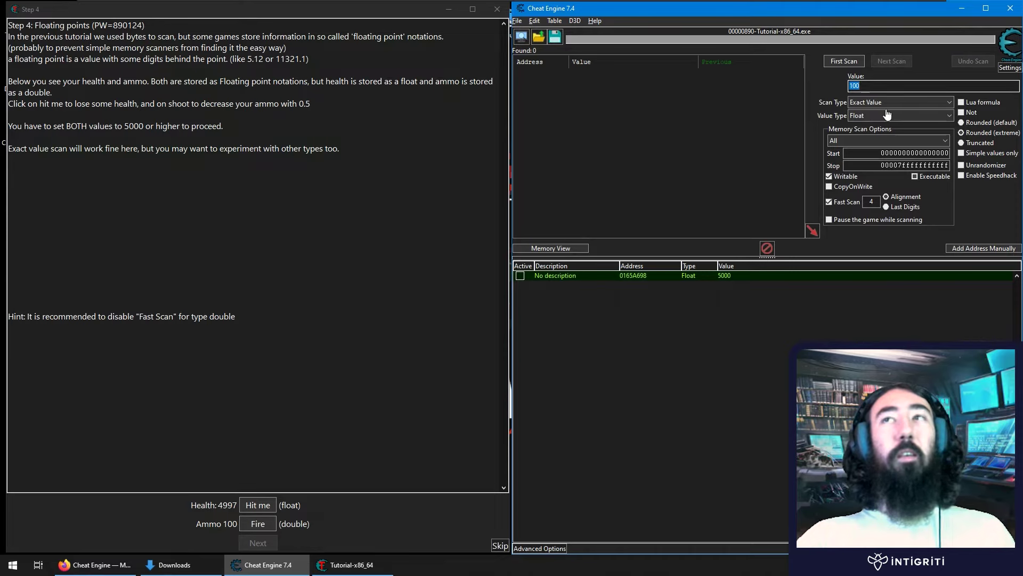
pyautogui.click(890, 114)
pyautogui.click(861, 177)
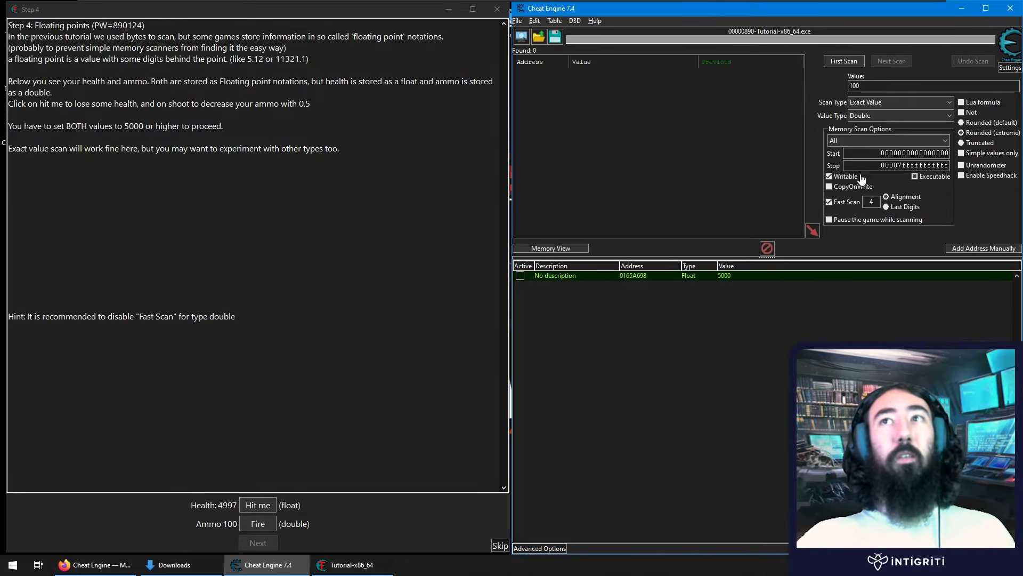
pyautogui.click(838, 205)
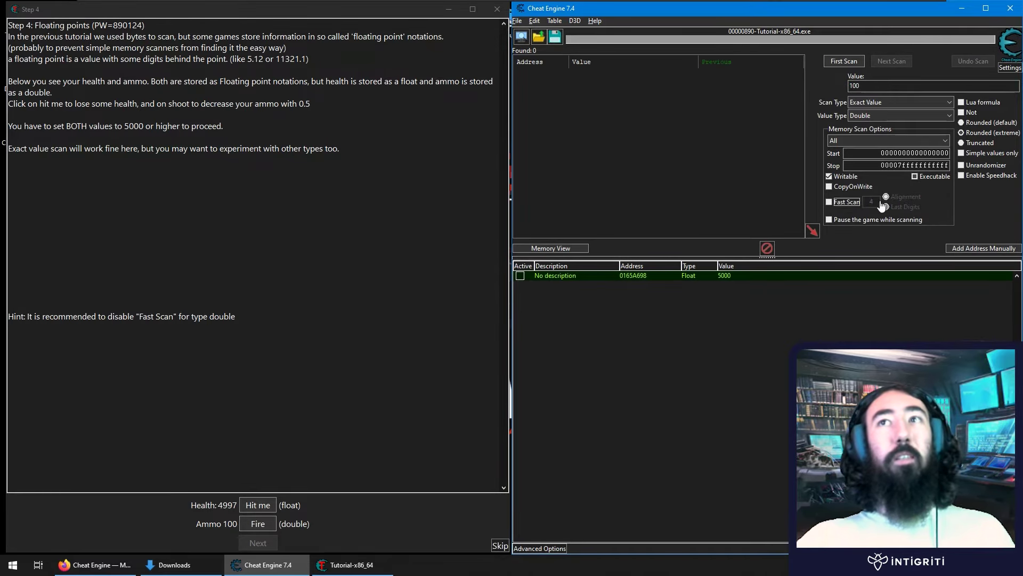
pyautogui.click(848, 61)
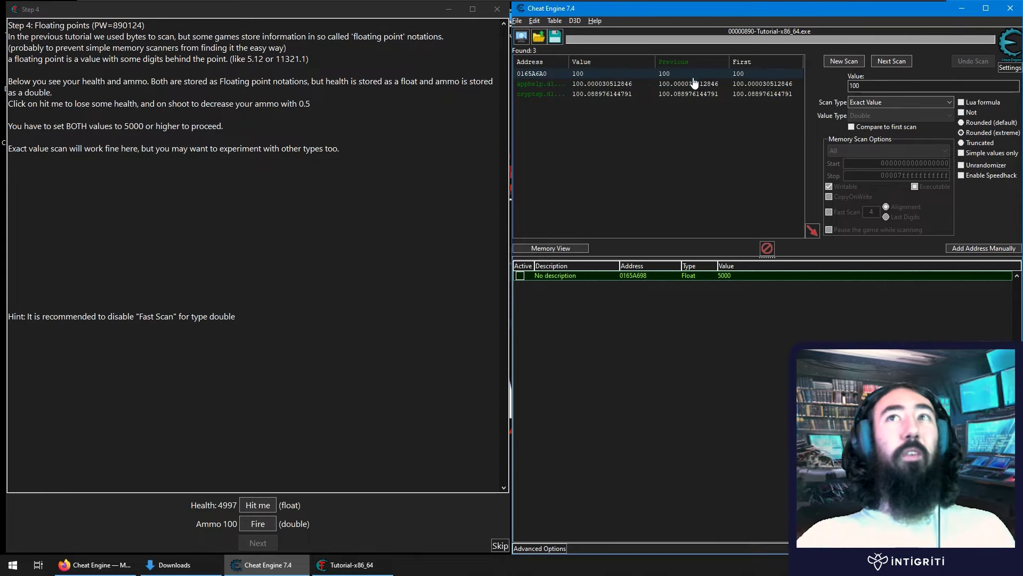
# - Fire in the tutorial, add the changed address 0165A6A0 to the address list, and fire once more to test it
pyautogui.click(258, 524)
pyautogui.doubleClick(589, 73)
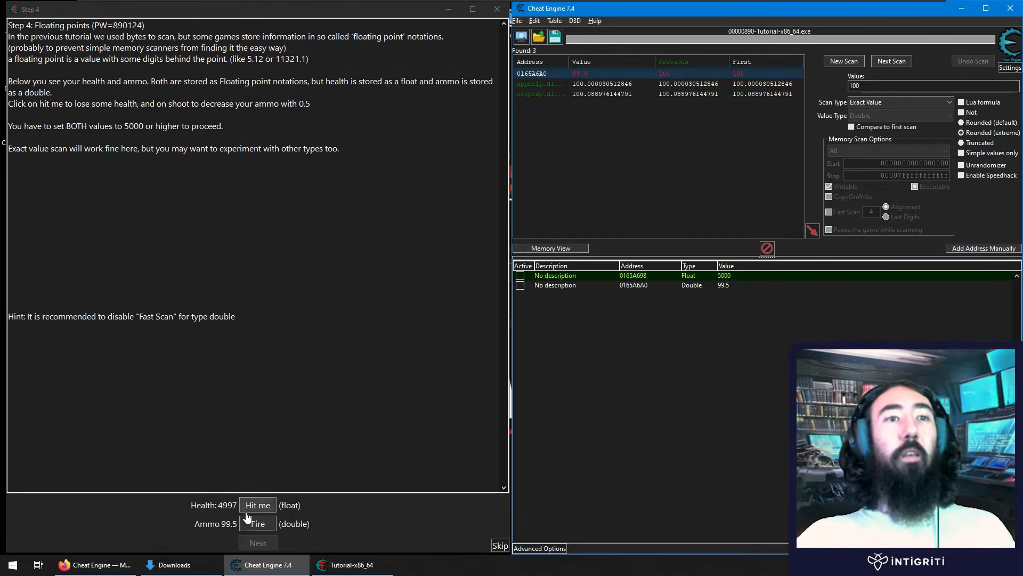
pyautogui.click(259, 525)
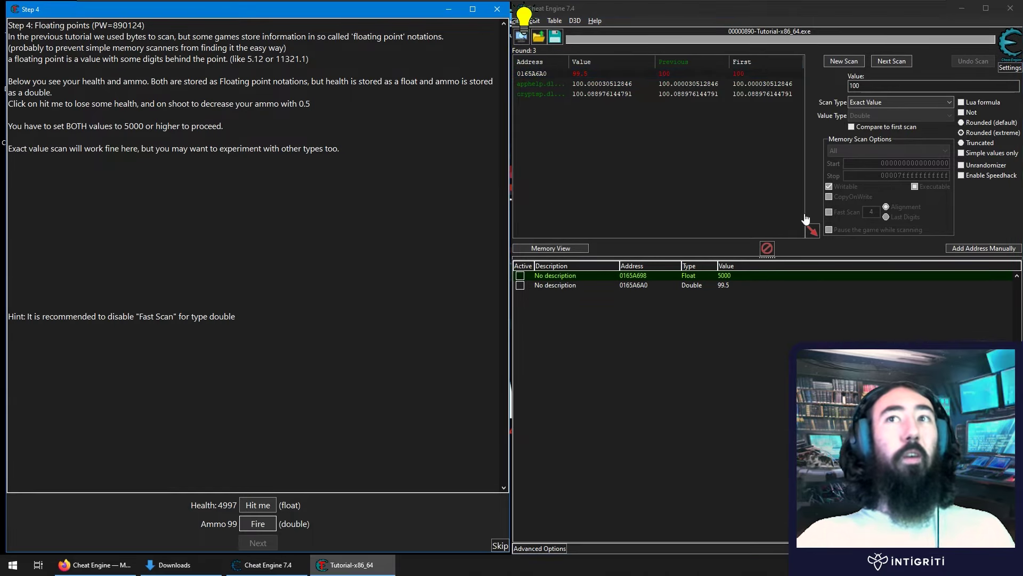
# - Set the double ammo record at 0165A6A0 to 5001 and fire in the tutorial to refresh the ammo
pyautogui.doubleClick(718, 287)
pyautogui.click(486, 311)
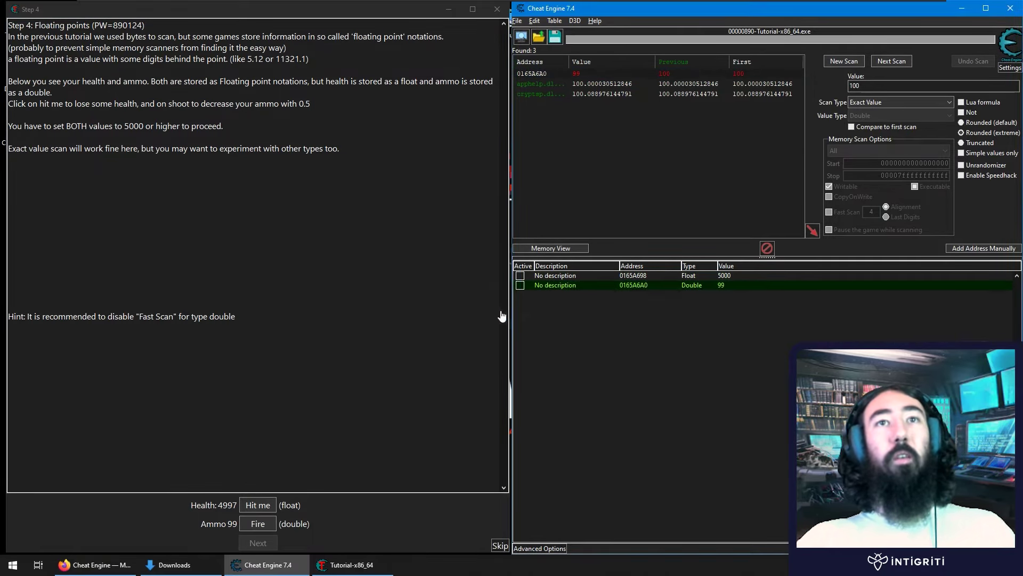
pyautogui.doubleClick(720, 291)
pyautogui.write('5001')
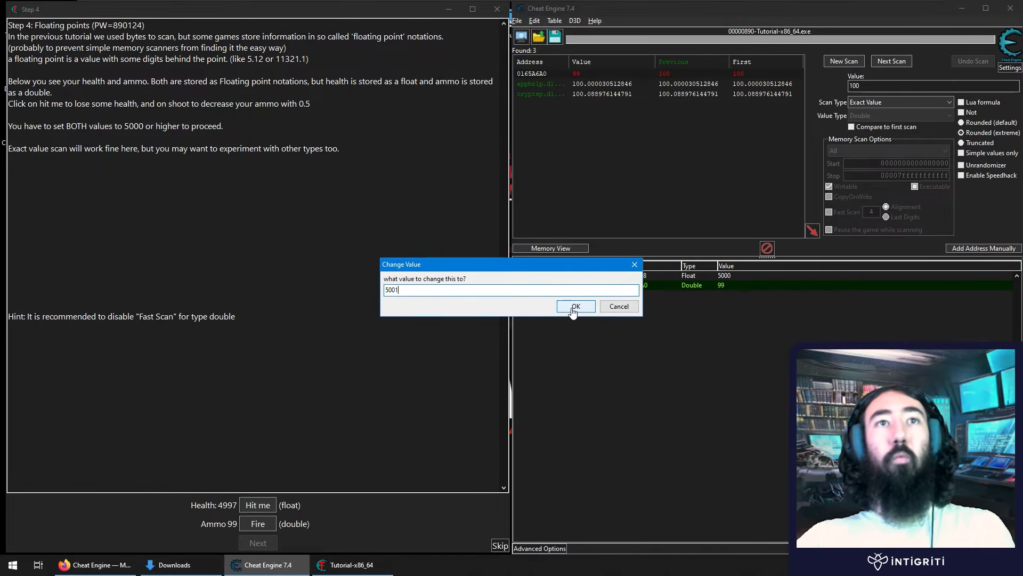
pyautogui.click(575, 307)
pyautogui.click(244, 525)
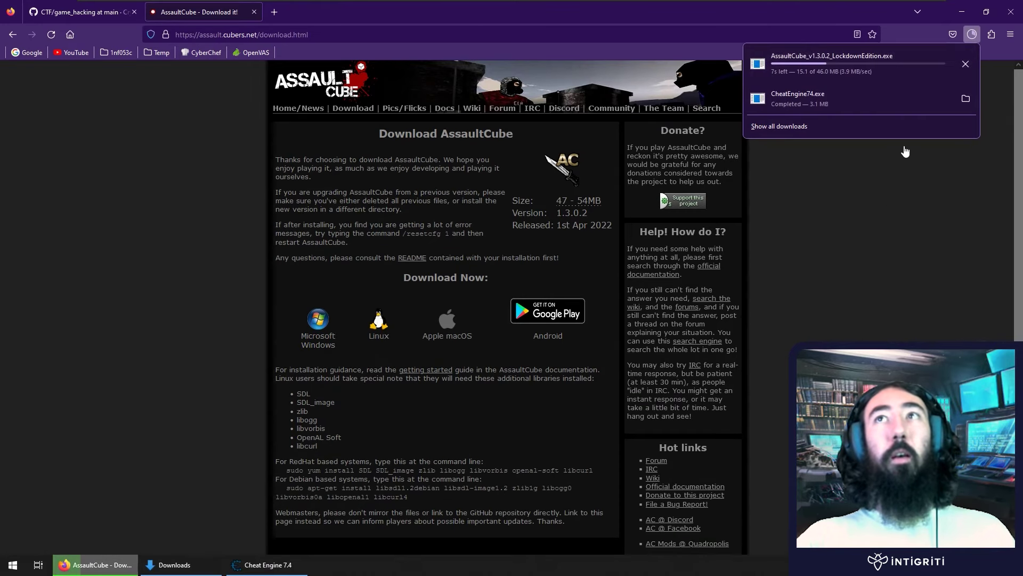
# - Launch the AssaultCube_v1.3.0.2_LockdownEdition.exe installer from the Downloads folder and proceed to its license agreement
pyautogui.click(908, 224)
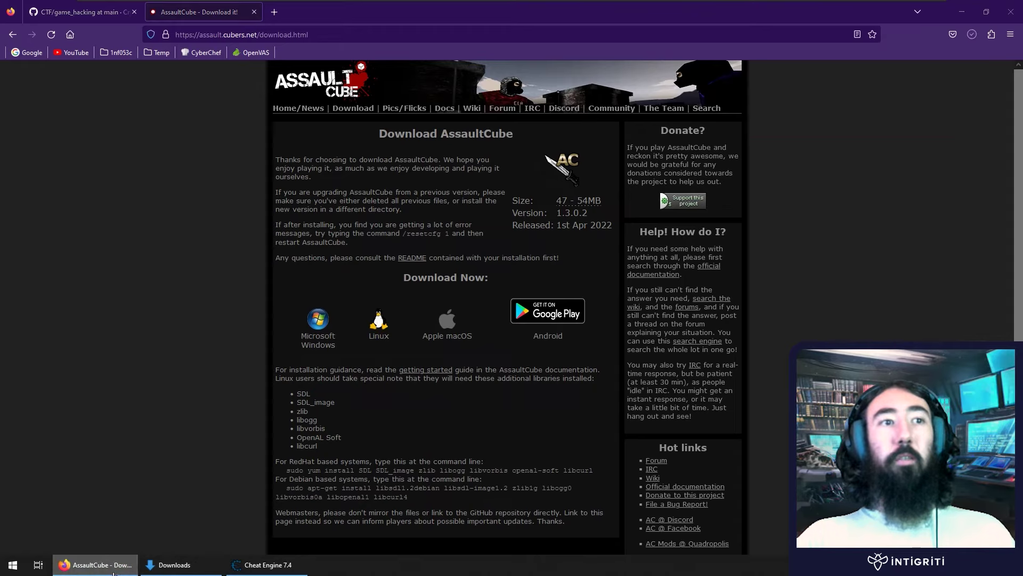
pyautogui.click(961, 12)
pyautogui.click(97, 566)
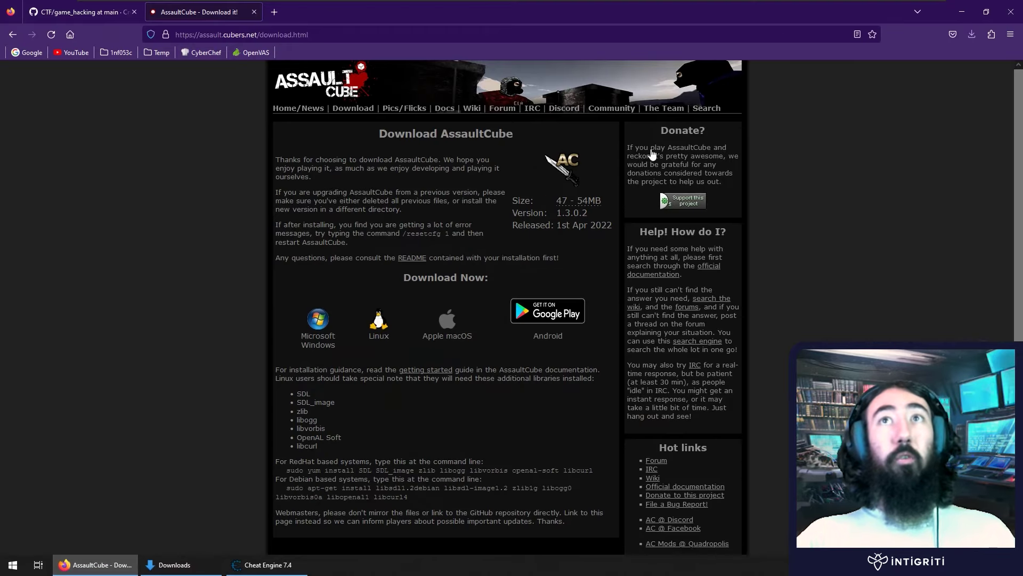
pyautogui.click(962, 11)
pyautogui.doubleClick(35, 80)
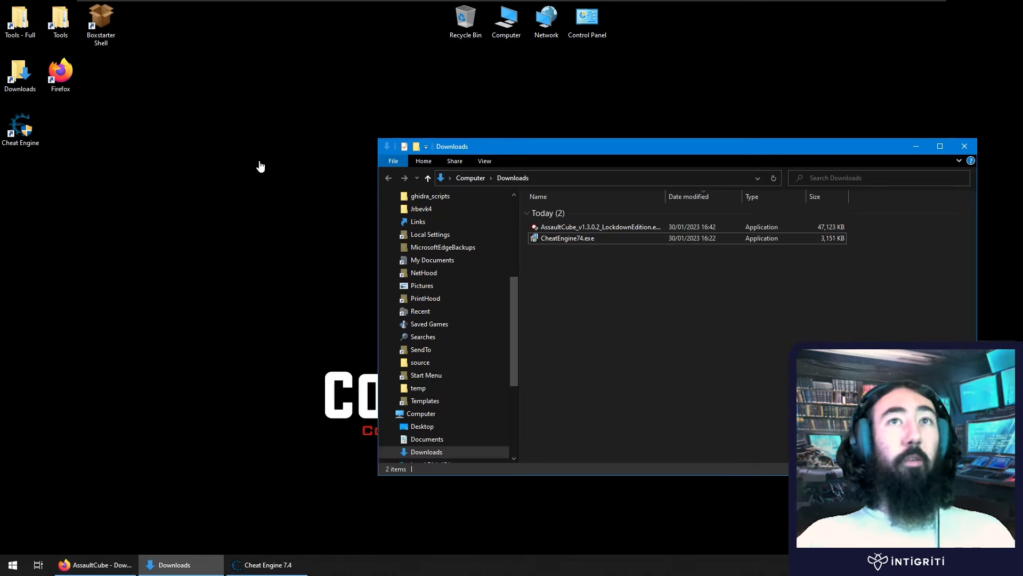
pyautogui.click(557, 229)
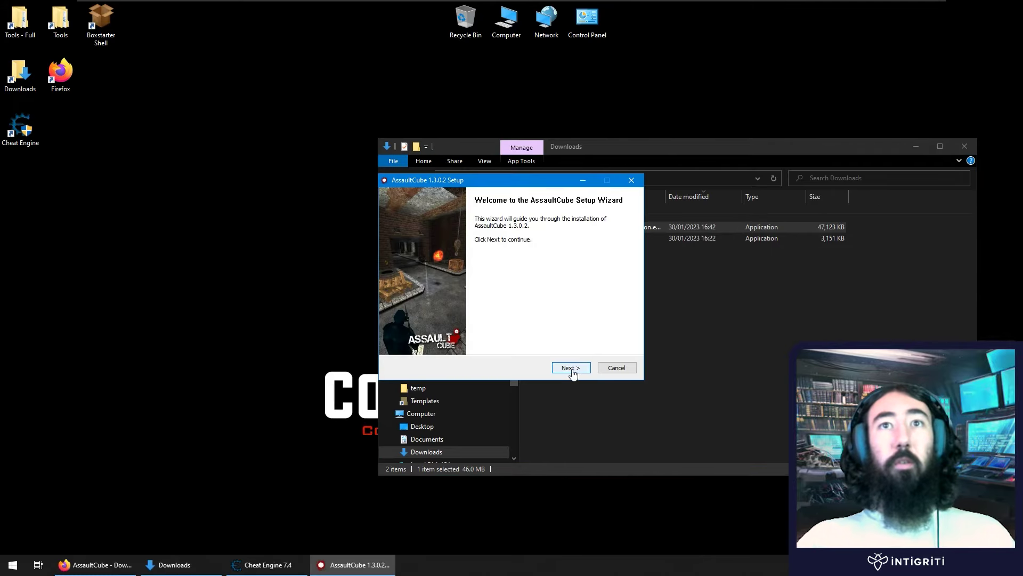
pyautogui.click(566, 369)
pyautogui.moveTo(535, 183); pyautogui.dragTo(400, 116)
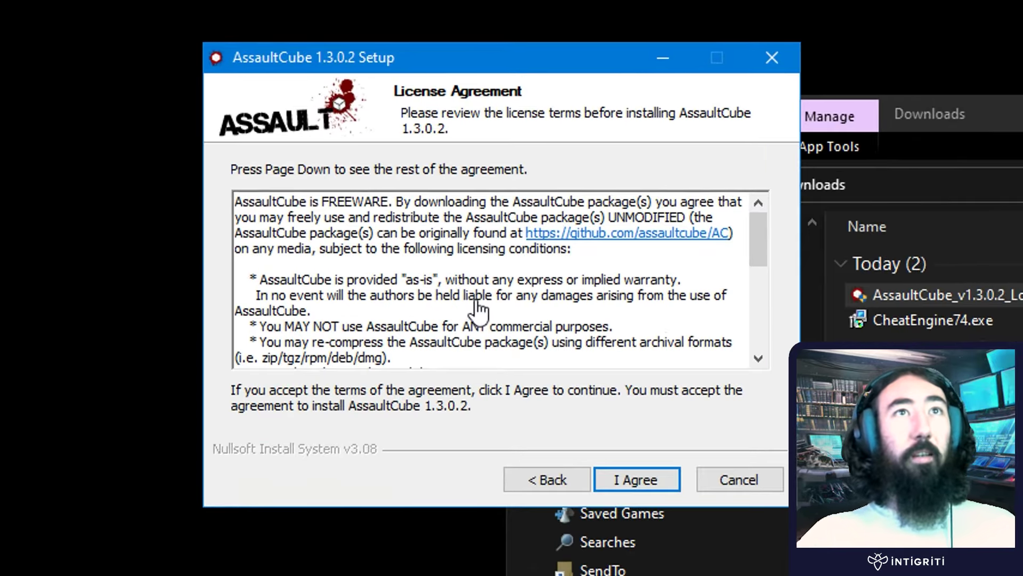
# - Read the license clause about modifying AssaultCube for an unfair advantage and redistributing such modifications
pyautogui.scroll(-5, 405, 247)
pyautogui.scroll(-1, 405, 261)
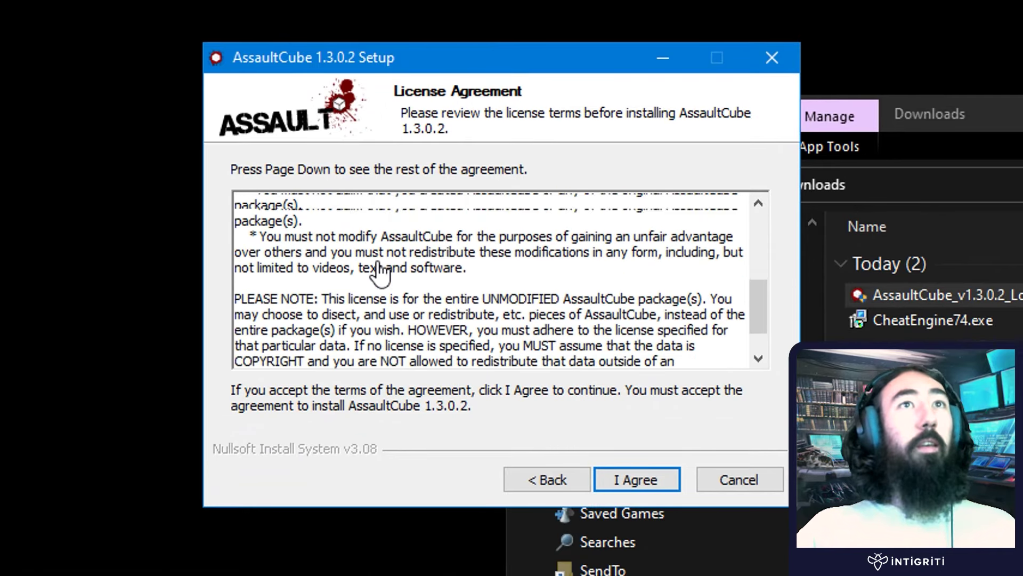
pyautogui.scroll(1, 346, 283)
pyautogui.moveTo(282, 268); pyautogui.dragTo(235, 268)
pyautogui.moveTo(478, 265); pyautogui.dragTo(458, 267)
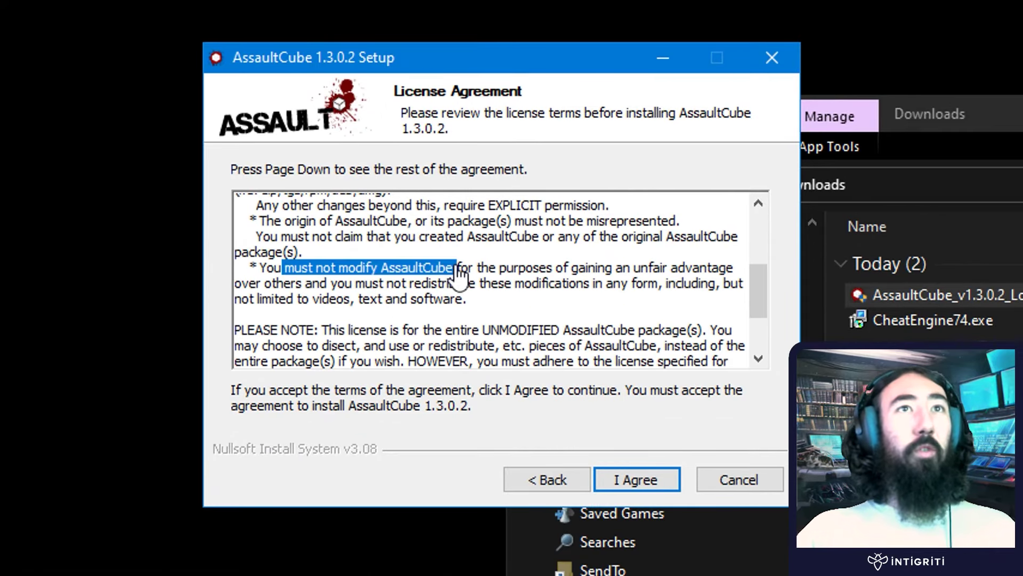
pyautogui.click(557, 267)
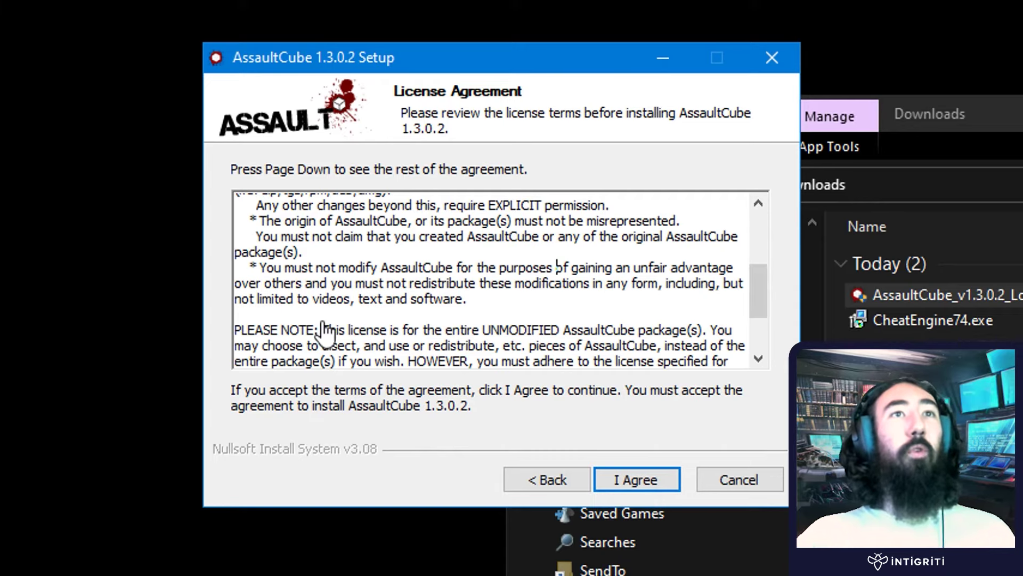
pyautogui.moveTo(302, 299); pyautogui.dragTo(459, 300)
pyautogui.click(471, 300)
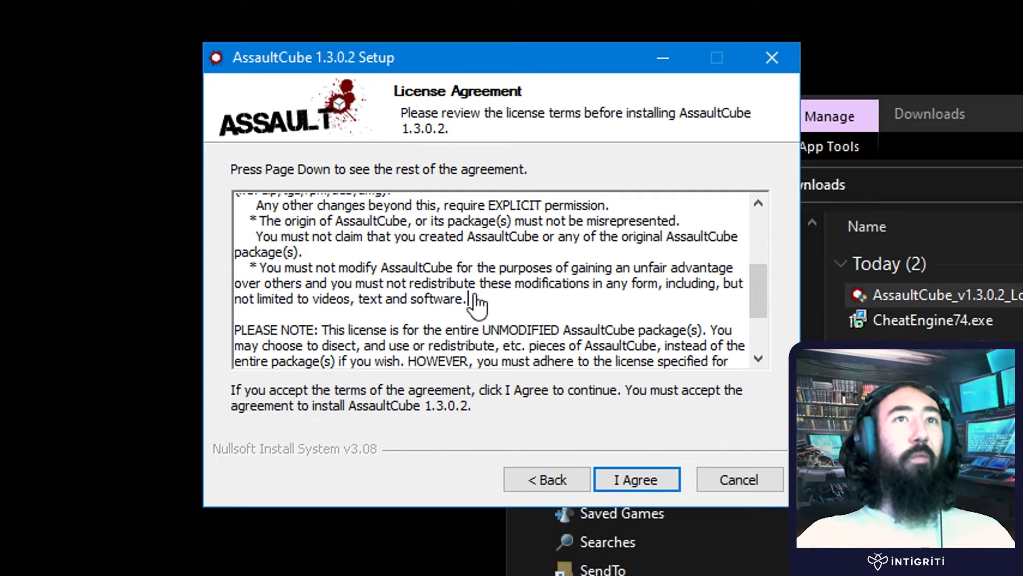
# - Read the license's PLEASE NOTE paragraph about the unmodified AssaultCube packages
pyautogui.moveTo(680, 330); pyautogui.dragTo(239, 320)
pyautogui.click(239, 322)
pyautogui.moveTo(496, 346); pyautogui.dragTo(767, 418)
pyautogui.click(576, 327)
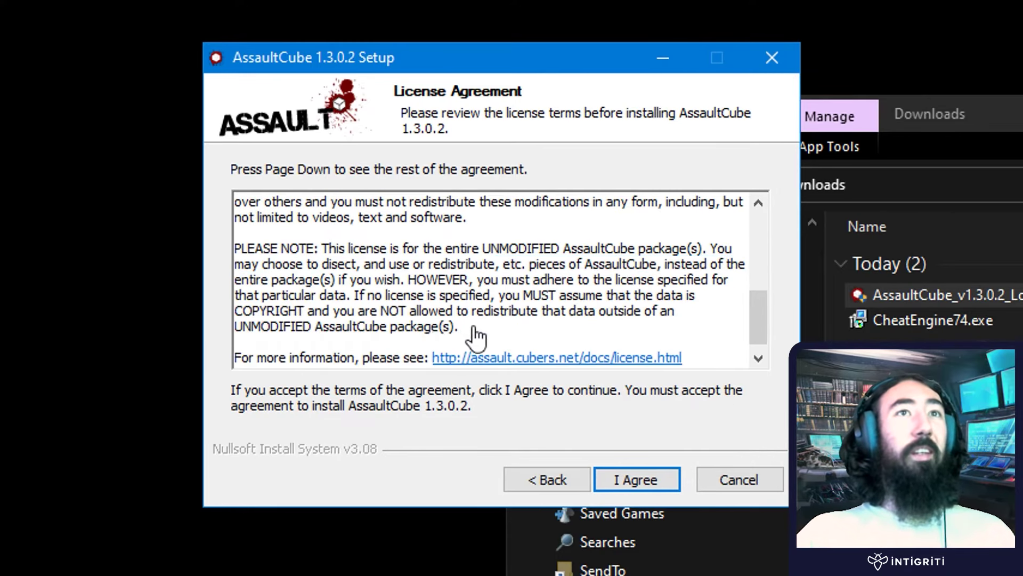
pyautogui.moveTo(462, 328); pyautogui.dragTo(229, 253)
pyautogui.click(381, 271)
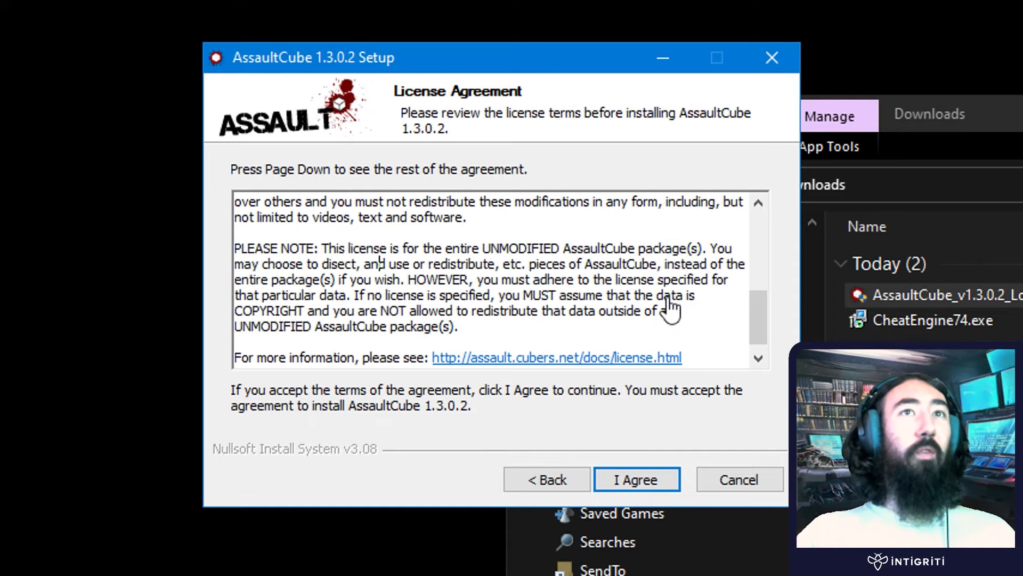
pyautogui.doubleClick(545, 251)
pyautogui.scroll(6, 687, 315)
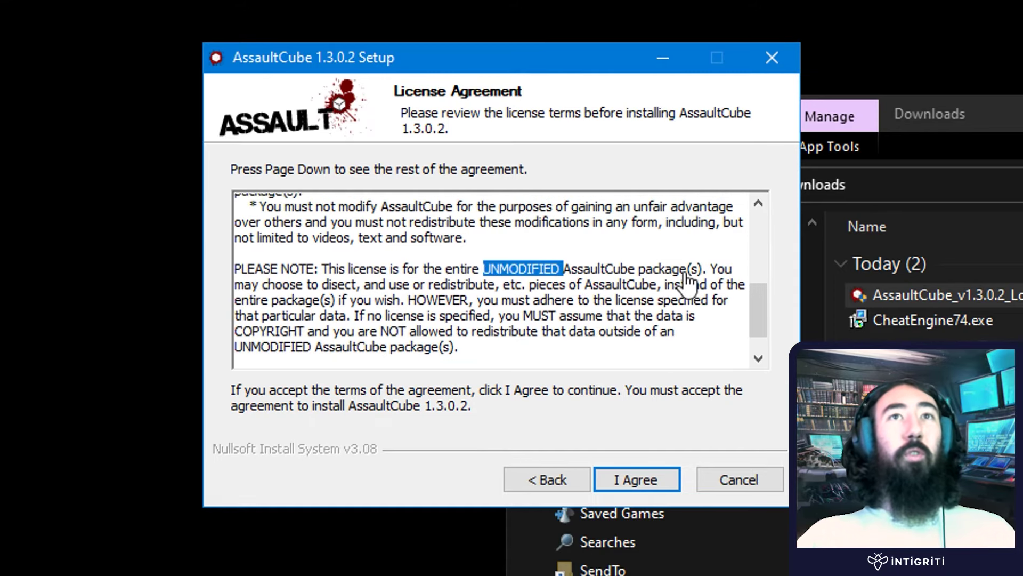
# - Review the license conditions on warranty, liability, commercial use and re-compressing the packages
pyautogui.moveTo(483, 281); pyautogui.dragTo(721, 285)
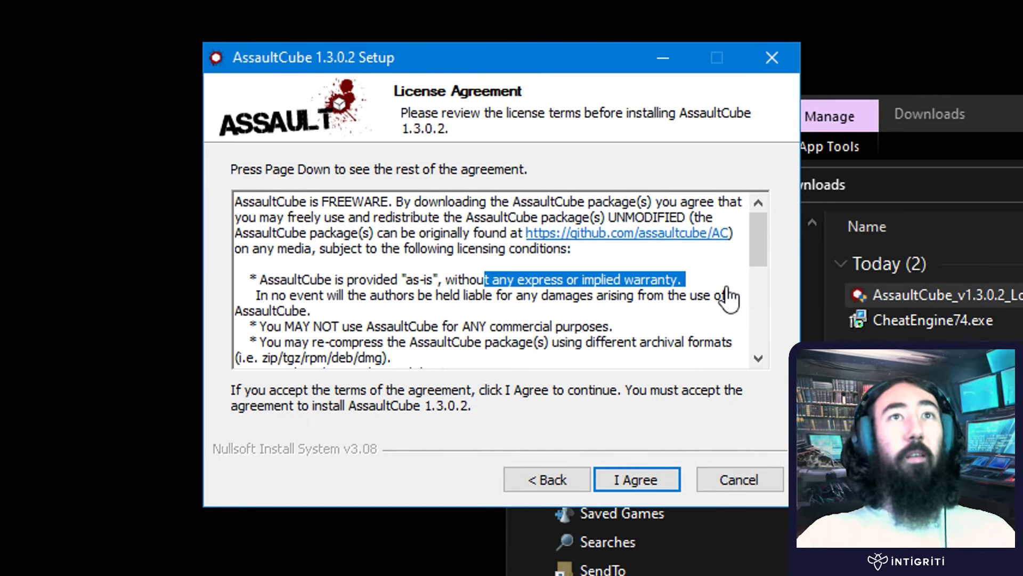
pyautogui.click(586, 309)
pyautogui.moveTo(381, 296); pyautogui.dragTo(344, 332)
pyautogui.click(613, 316)
pyautogui.click(340, 336)
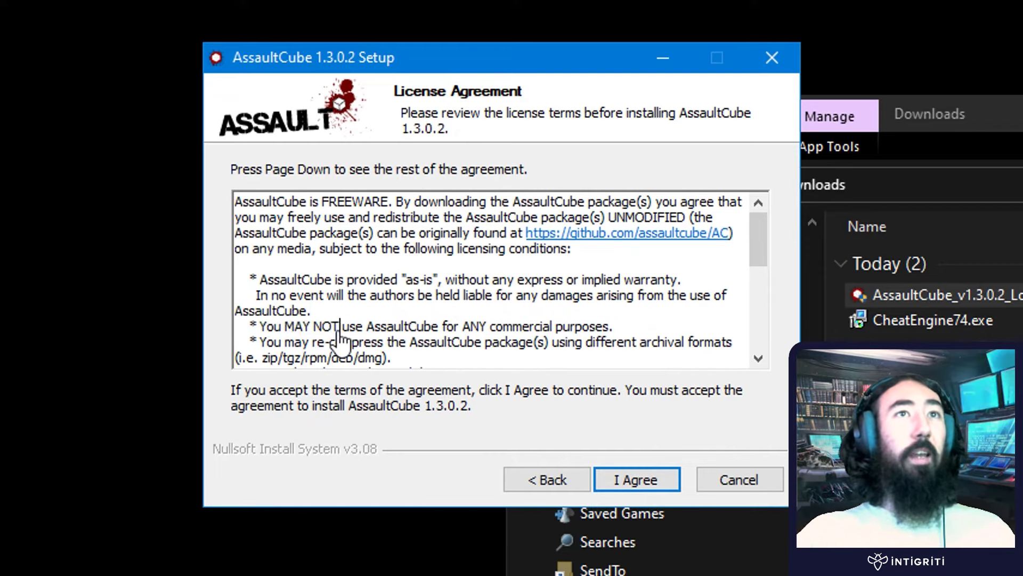
pyautogui.scroll(-3, 639, 303)
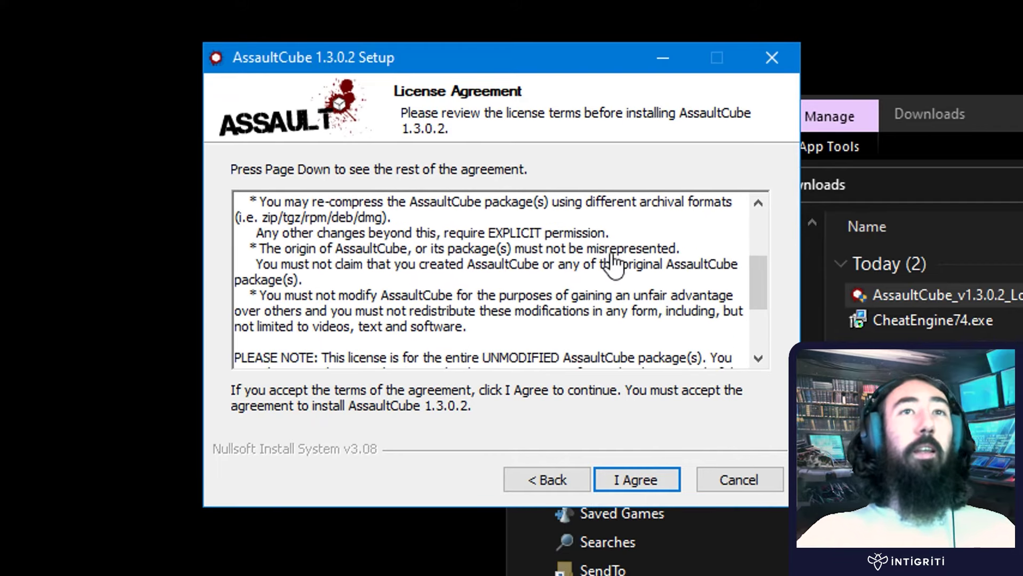
pyautogui.scroll(-2, 554, 298)
pyautogui.moveTo(759, 314); pyautogui.dragTo(776, 210)
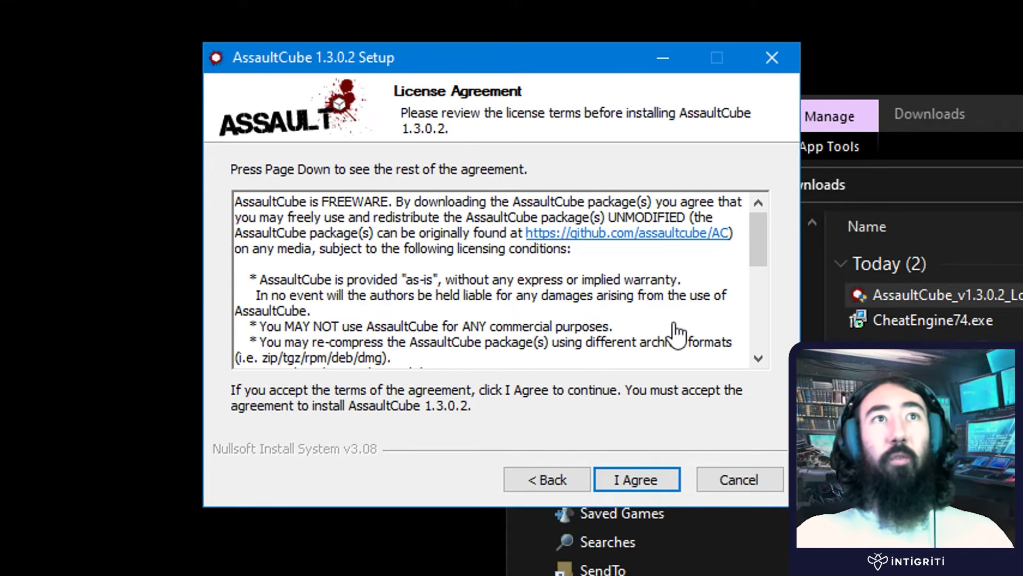
# - Examine the license terms on dissecting, reusing and redistributing pieces of AssaultCube, and recheck the remaining conditions
pyautogui.moveTo(760, 267); pyautogui.dragTo(713, 319)
pyautogui.moveTo(589, 268); pyautogui.dragTo(224, 238)
pyautogui.click(392, 264)
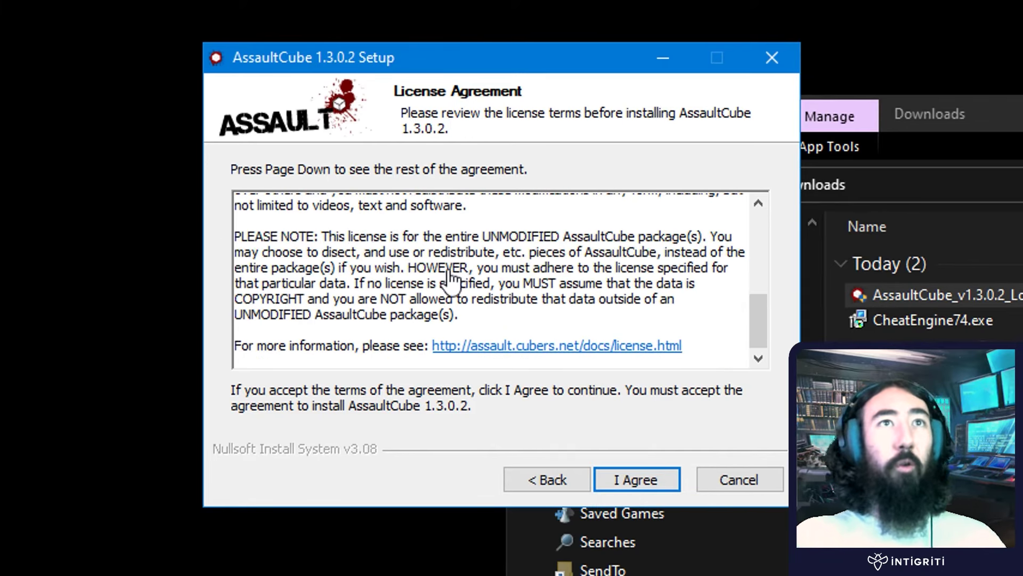
pyautogui.moveTo(417, 268); pyautogui.dragTo(351, 293)
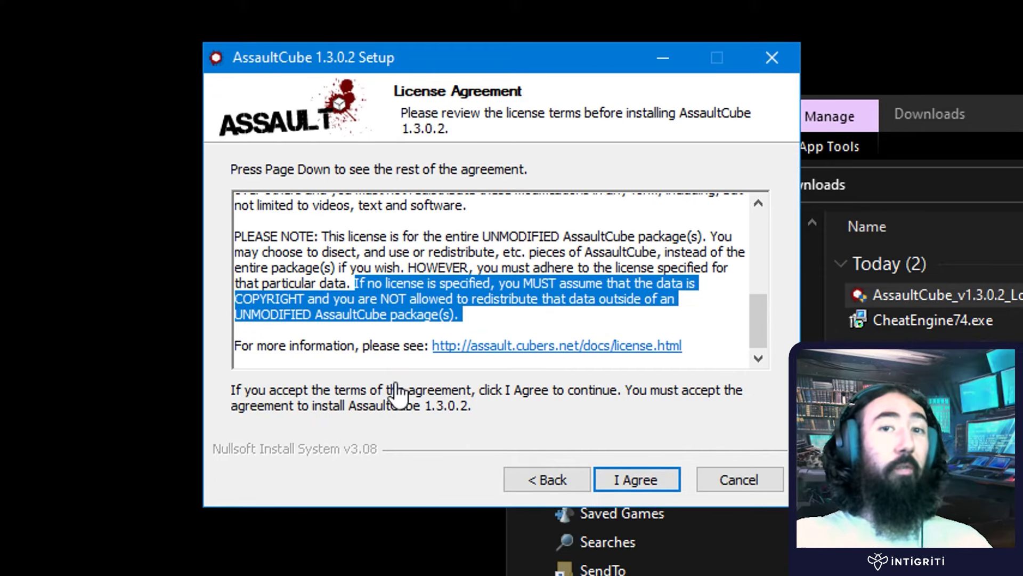
pyautogui.moveTo(756, 322); pyautogui.dragTo(760, 208)
pyautogui.click(596, 304)
pyautogui.scroll(-2, 586, 277)
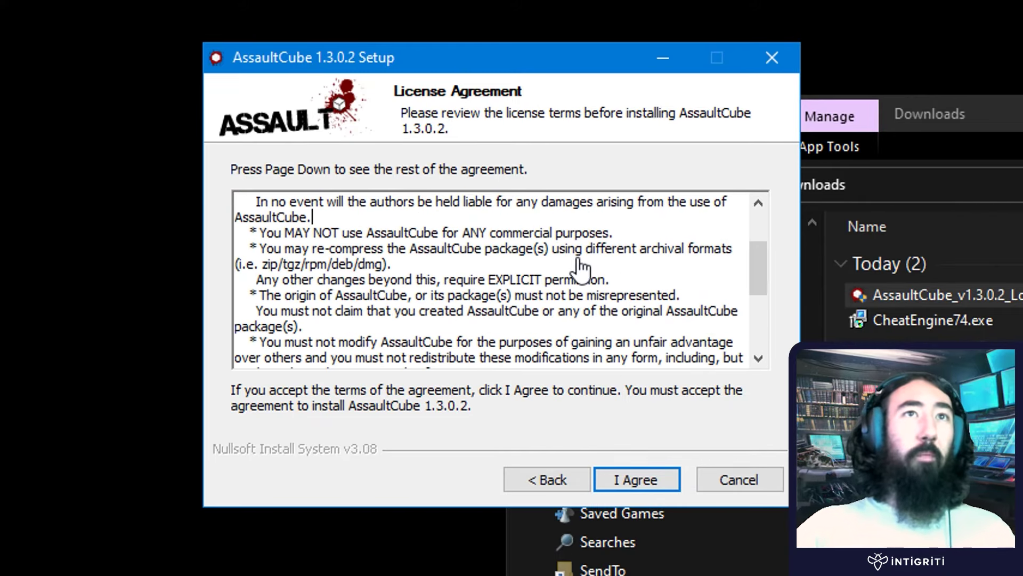
pyautogui.scroll(-2, 549, 298)
pyautogui.scroll(1, 544, 347)
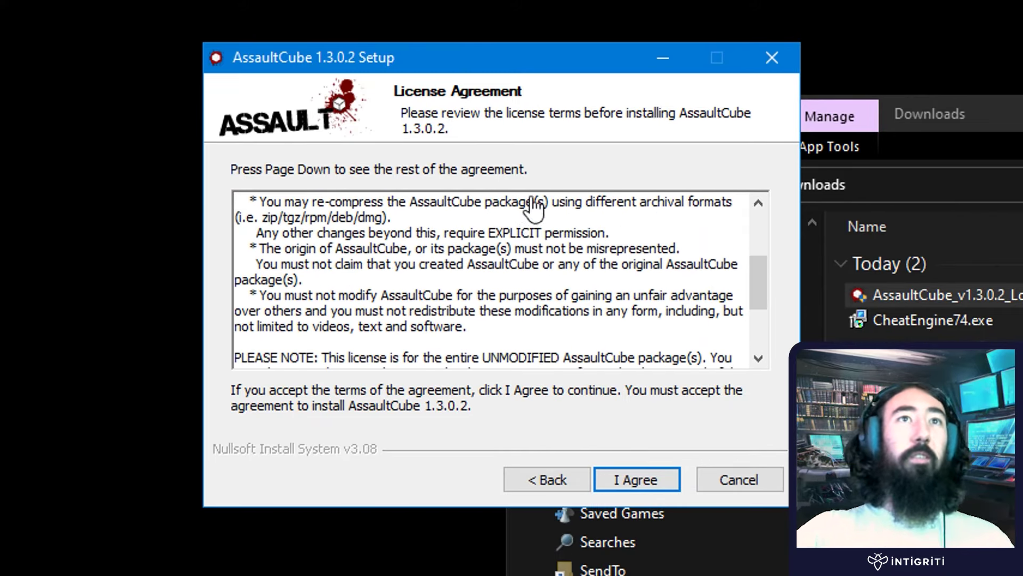
pyautogui.moveTo(756, 283); pyautogui.dragTo(784, 218)
pyautogui.moveTo(754, 256); pyautogui.dragTo(756, 343)
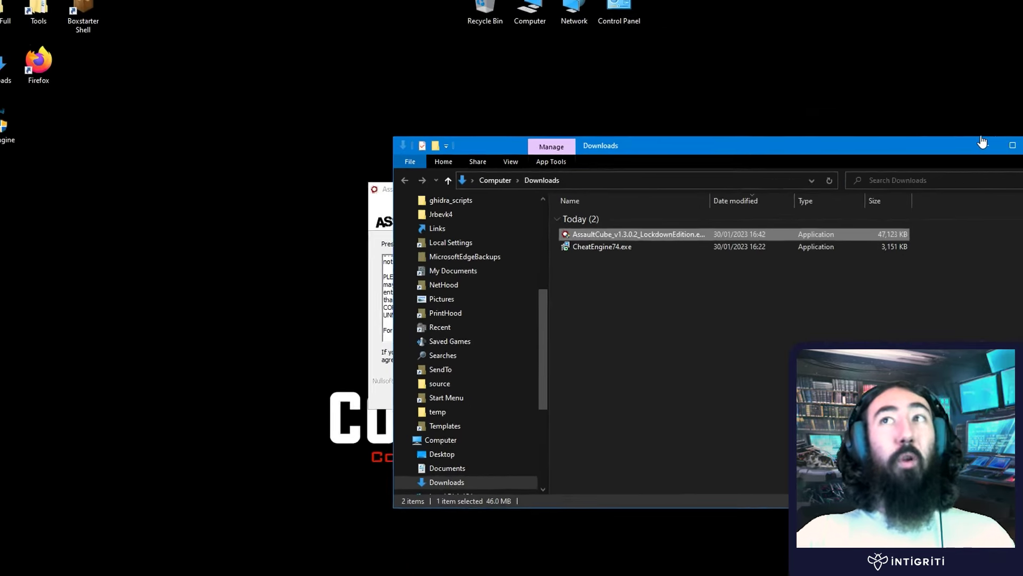
# - Accept the license agreement and install AssaultCube 1.3.0.2 with the default components, location and Start Menu folder
pyautogui.click(1022, 109)
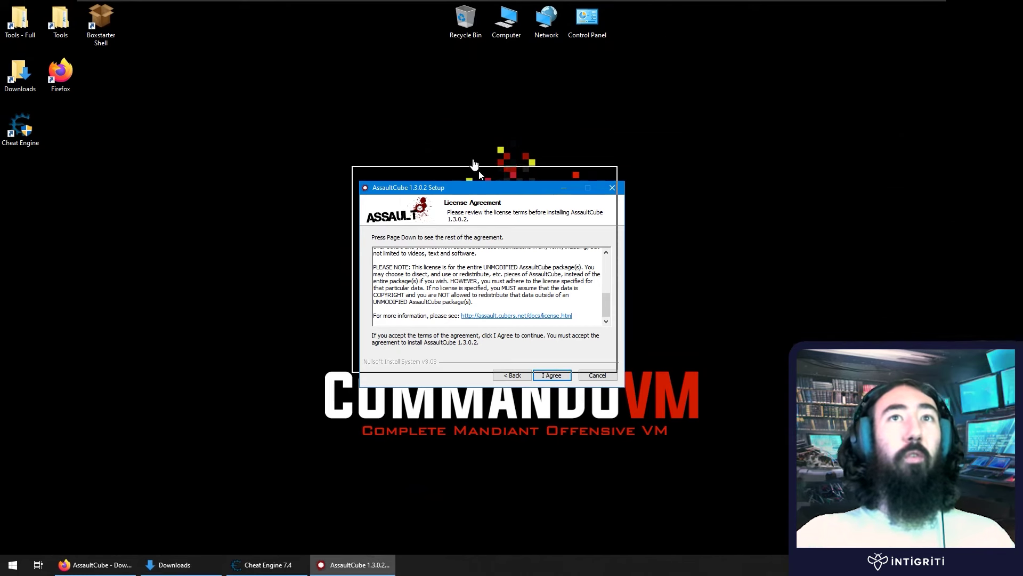
pyautogui.moveTo(477, 144); pyautogui.dragTo(531, 167)
pyautogui.click(569, 351)
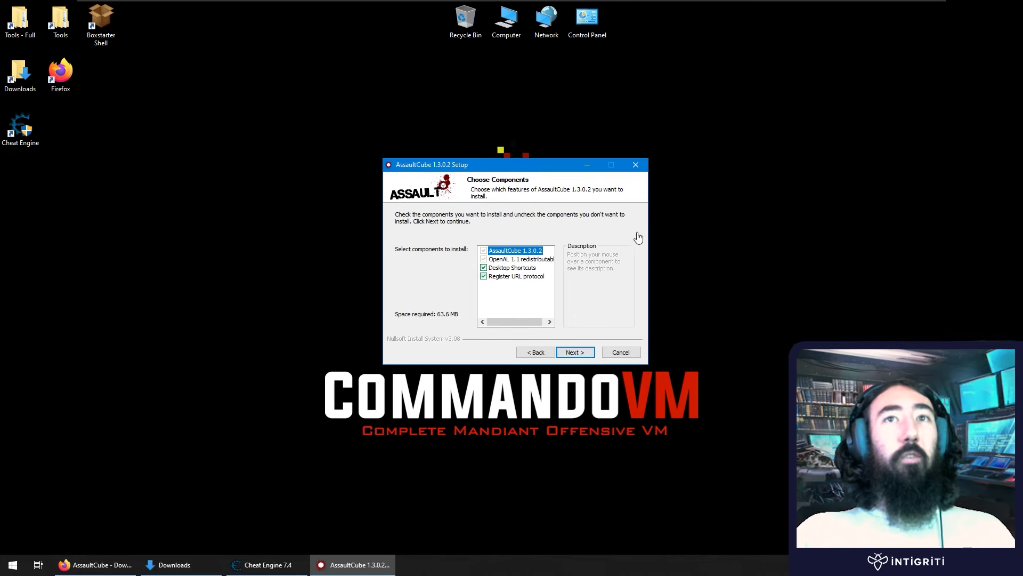
pyautogui.click(575, 353)
pyautogui.click(575, 352)
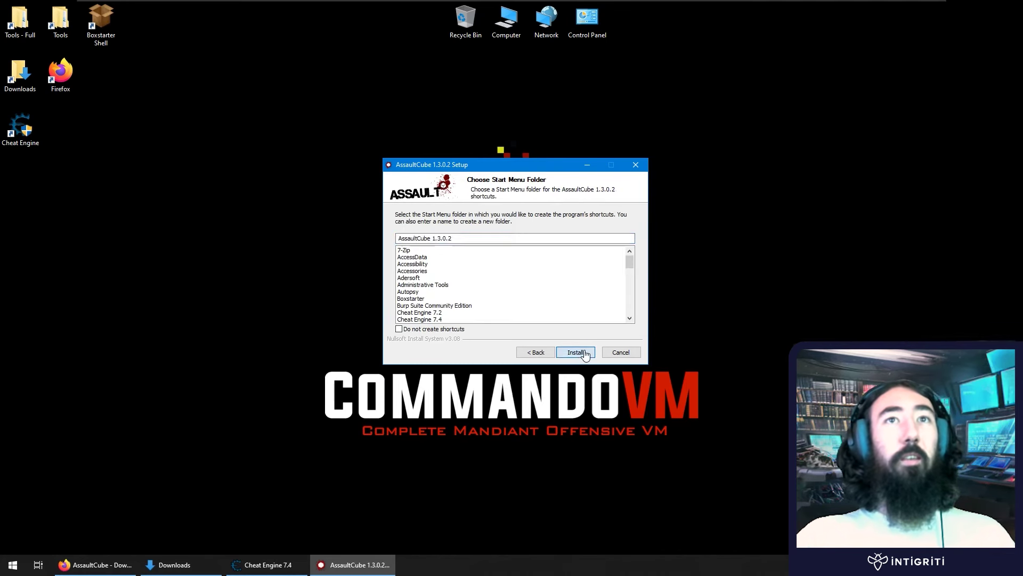
pyautogui.click(575, 352)
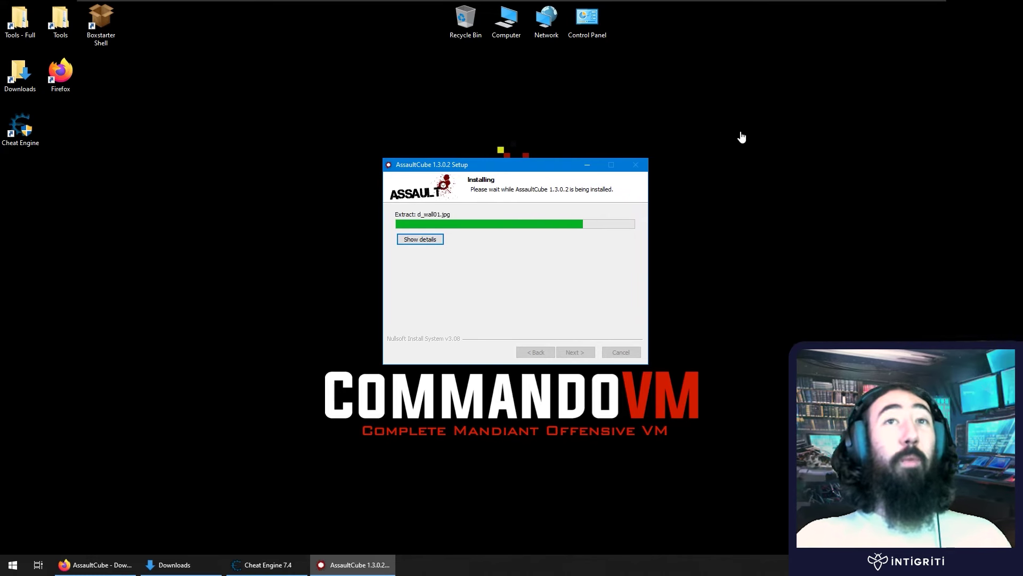
pyautogui.moveTo(468, 161); pyautogui.dragTo(465, 96)
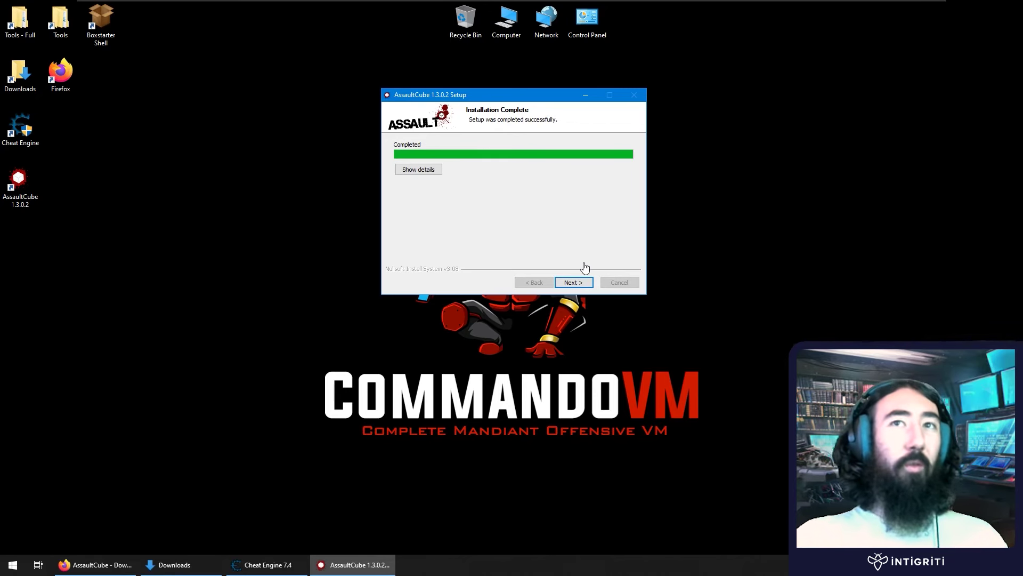
pyautogui.click(568, 284)
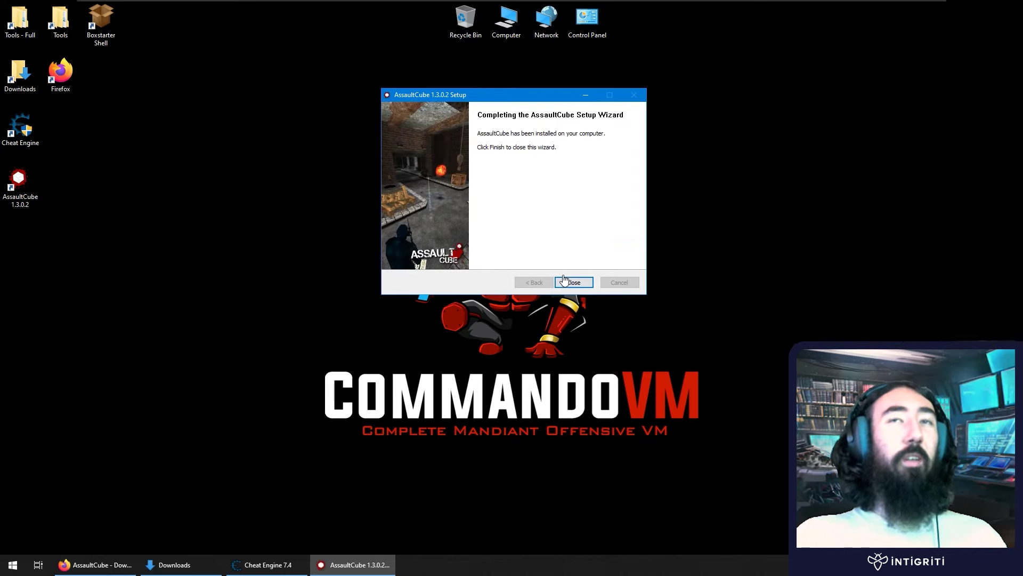
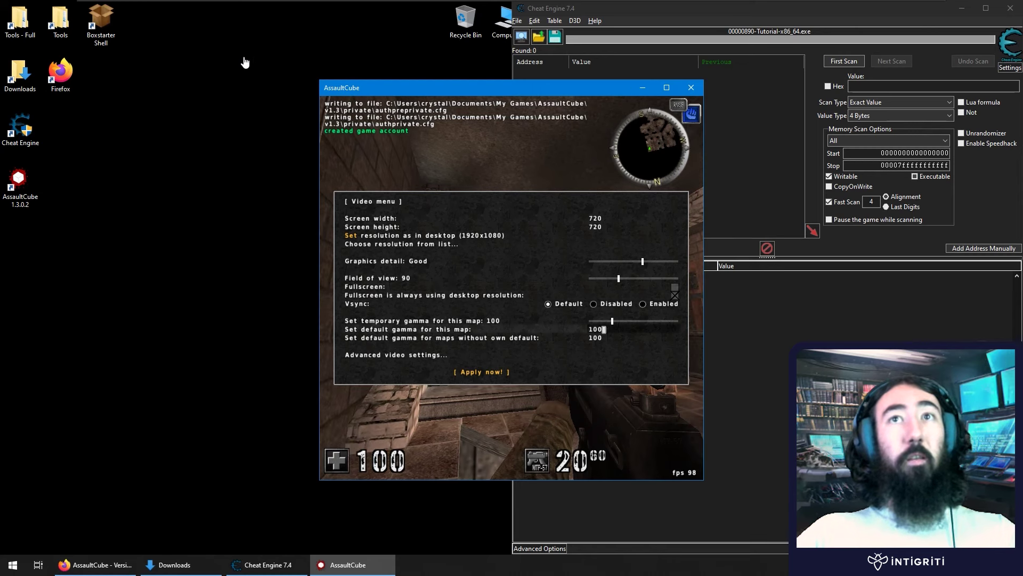
# - Set both the screen width and the screen height to 1000 in AssaultCube's video menu
pyautogui.press('Up')
pyautogui.press('Up')
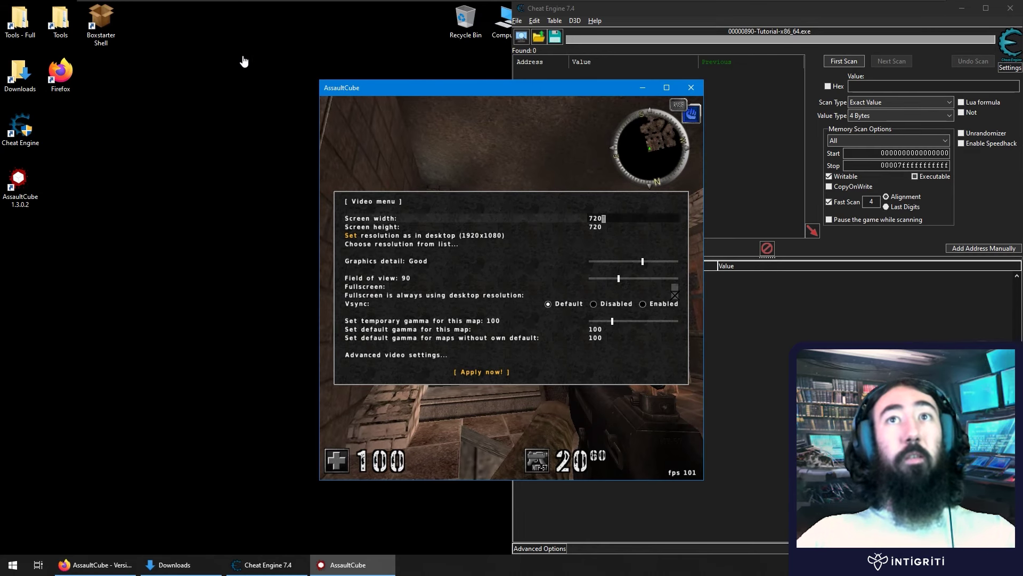
pyautogui.press('BackSpace')
pyautogui.press('BackSpace')
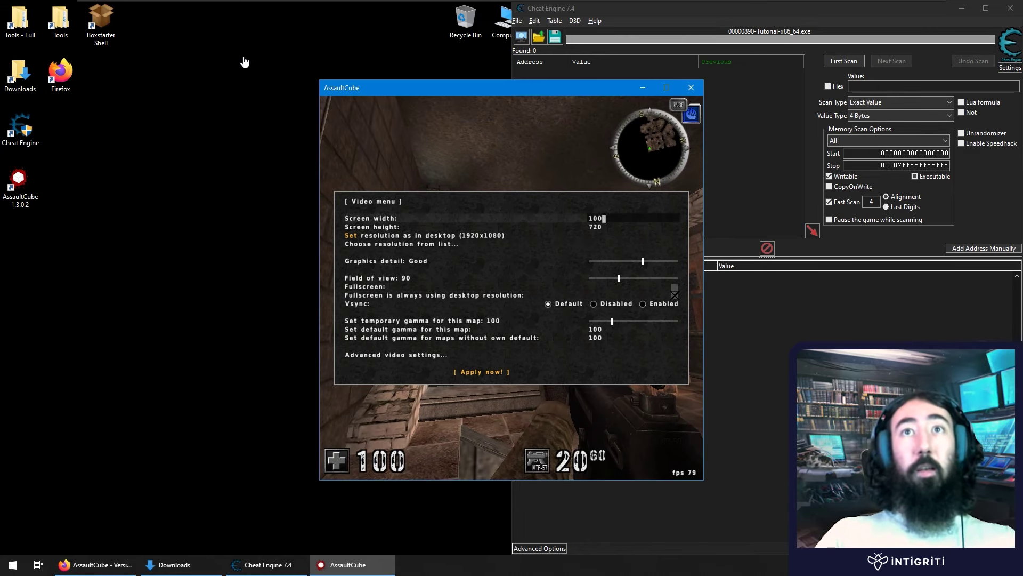
pyautogui.press('Down')
pyautogui.press('BackSpace')
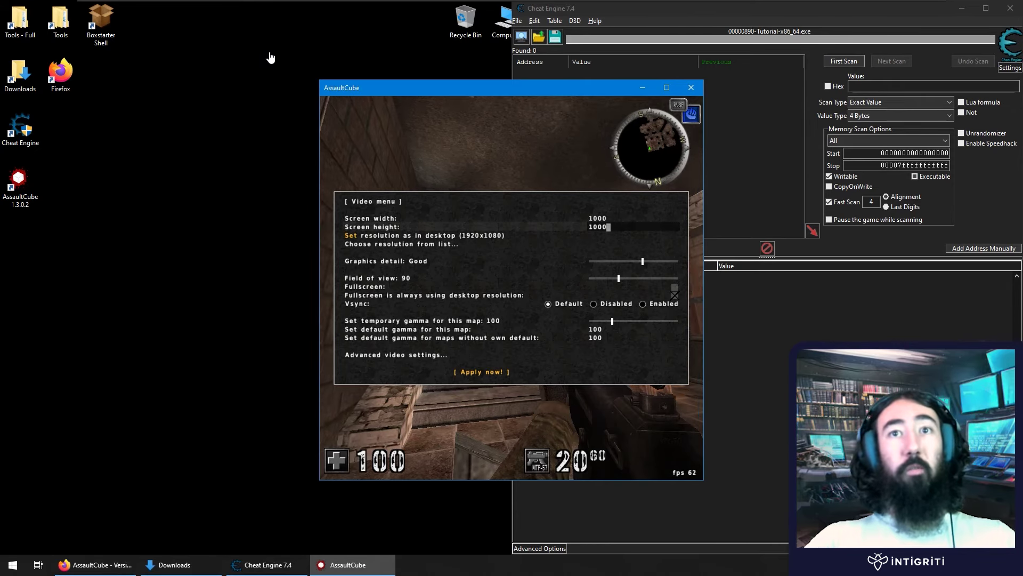
# - Apply the changed video settings in AssaultCube
pyautogui.press('Down')
pyautogui.press('Down')
pyautogui.press('Down')
pyautogui.press('Down')
pyautogui.press('Down')
pyautogui.press('Down')
pyautogui.press('Down')
pyautogui.press('Down')
pyautogui.press('Down')
pyautogui.press('Down')
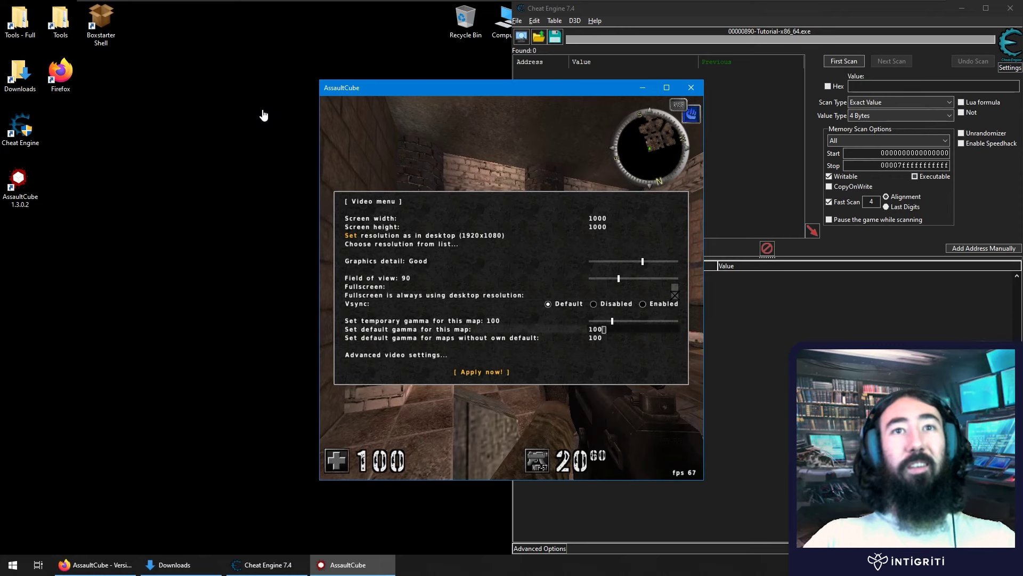
pyautogui.press('Return')
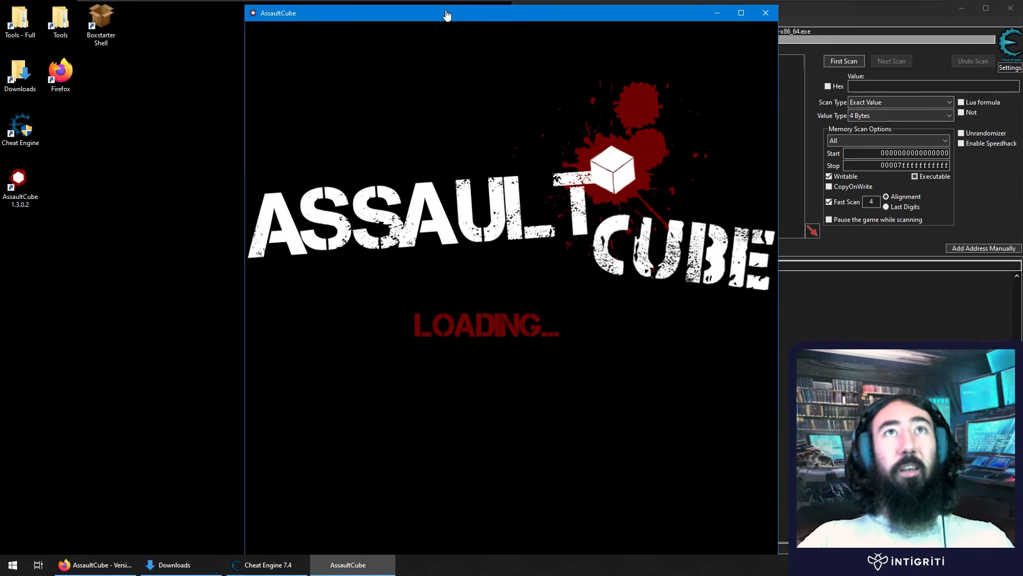
# - Move the AssaultCube window away from Cheat Engine's scan controls and return focus to the game
pyautogui.moveTo(448, 16)
pyautogui.mouseDown()
pyautogui.moveTo(158, 8)
pyautogui.moveTo(212, 21)
pyautogui.mouseUp()
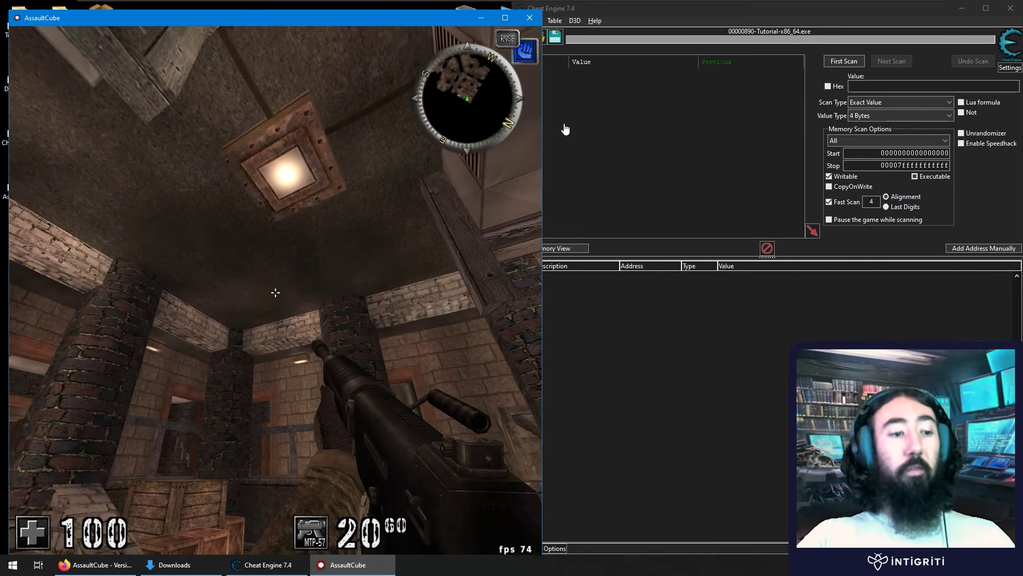
pyautogui.hotkey('alt', 'Tab')
pyautogui.click(366, 19)
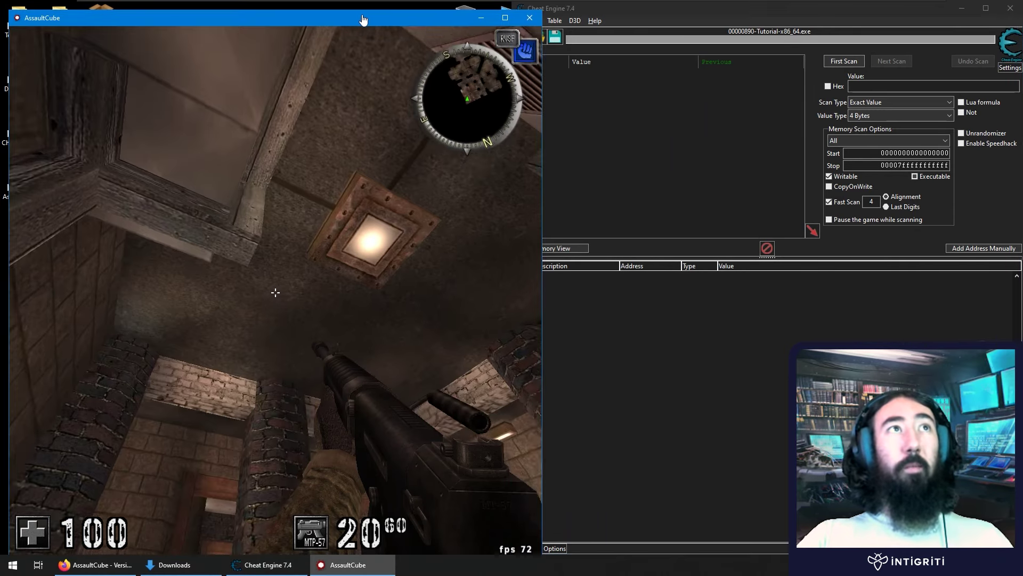
# - Fire rounds in AssaultCube until the magazine holds 12, and return focus to Cheat Engine
pyautogui.click(368, 19)
pyautogui.click(370, 19)
pyautogui.click(372, 19)
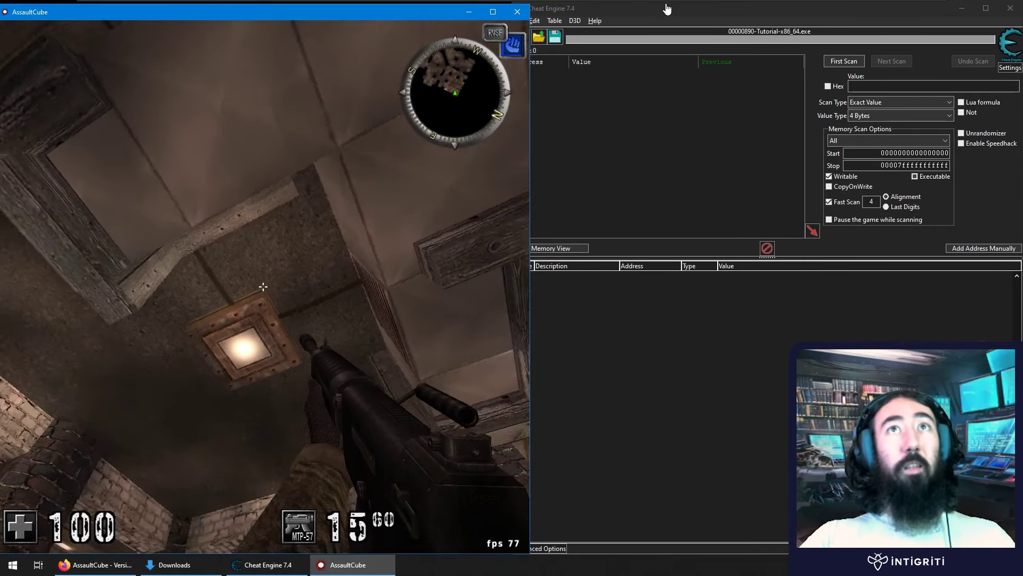
pyautogui.click(666, 9)
pyautogui.click(644, 22)
pyautogui.click(644, 22)
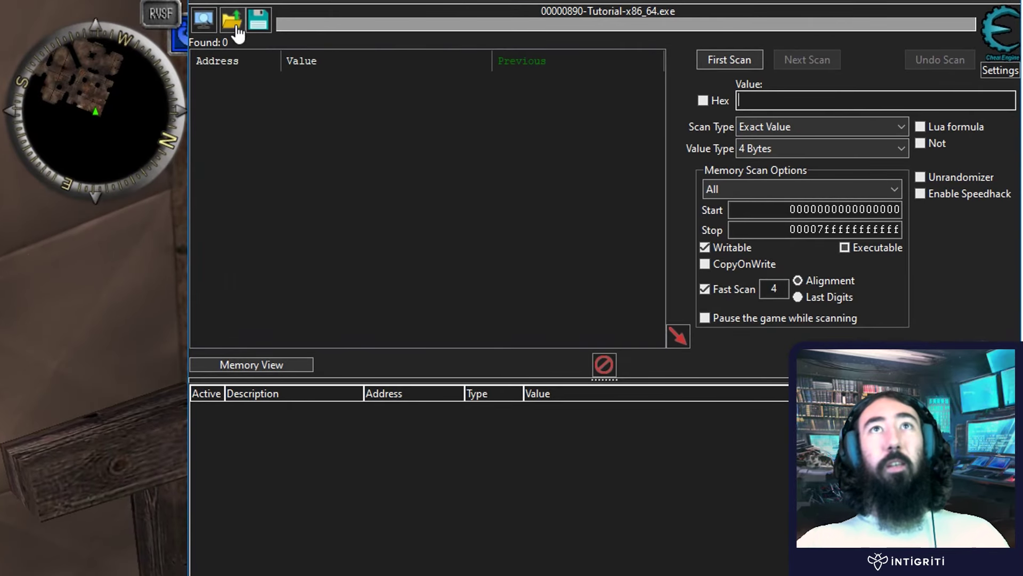
# - Attach Cheat Engine to the ac_client.exe process and run a first 4-byte exact-value scan for 12
pyautogui.click(204, 21)
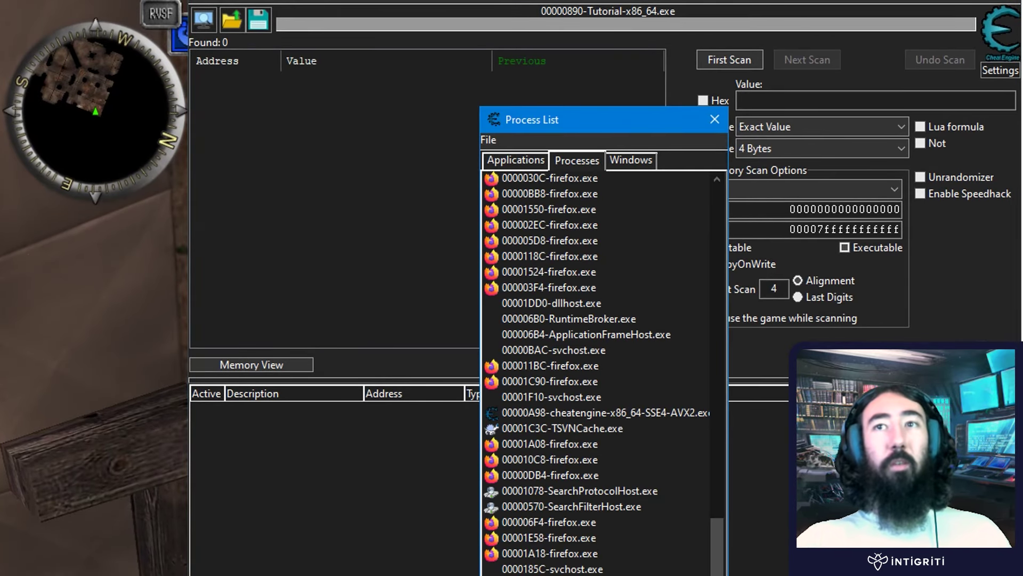
pyautogui.press('Return')
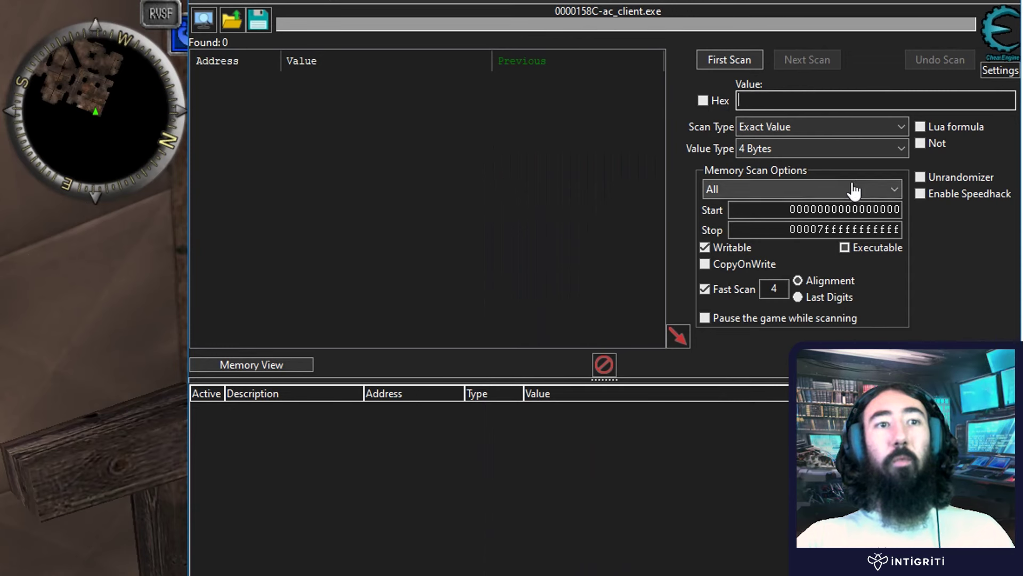
pyautogui.click(793, 106)
pyautogui.write('12')
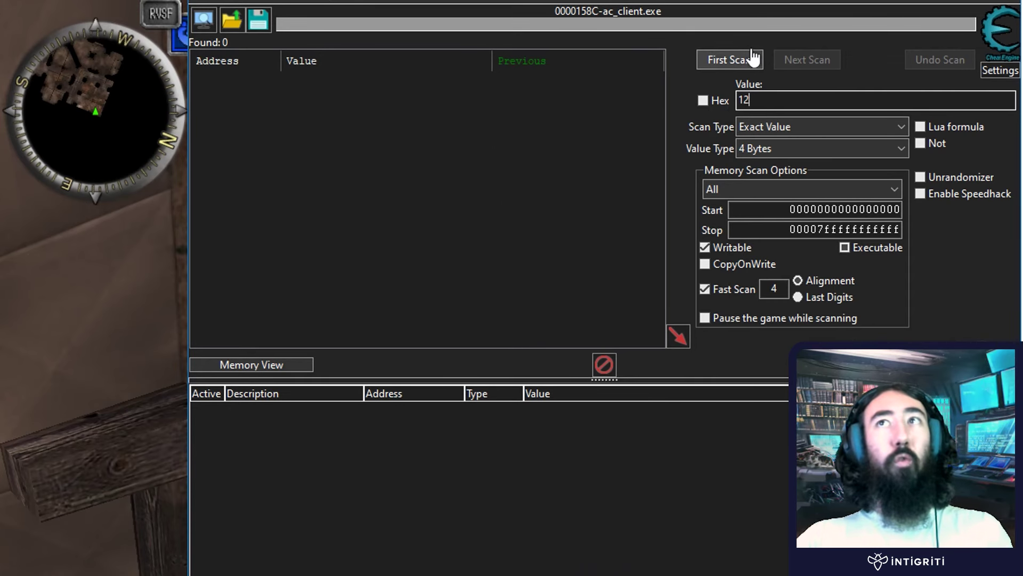
pyautogui.click(753, 57)
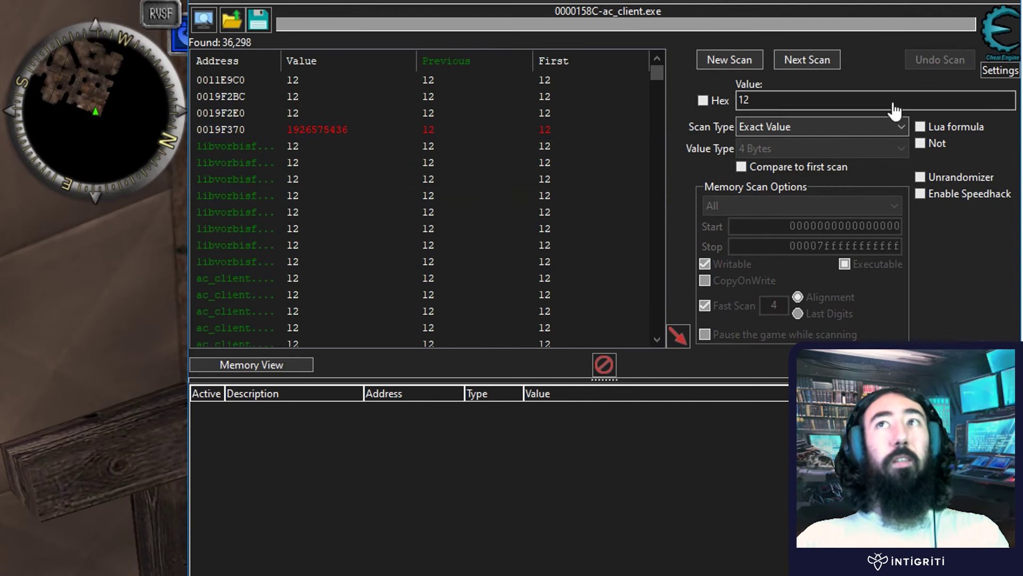
# - Filter the results with a repeating unchanged-value scan, and turn the repetition off once it has run
pyautogui.click(868, 127)
pyautogui.click(849, 262)
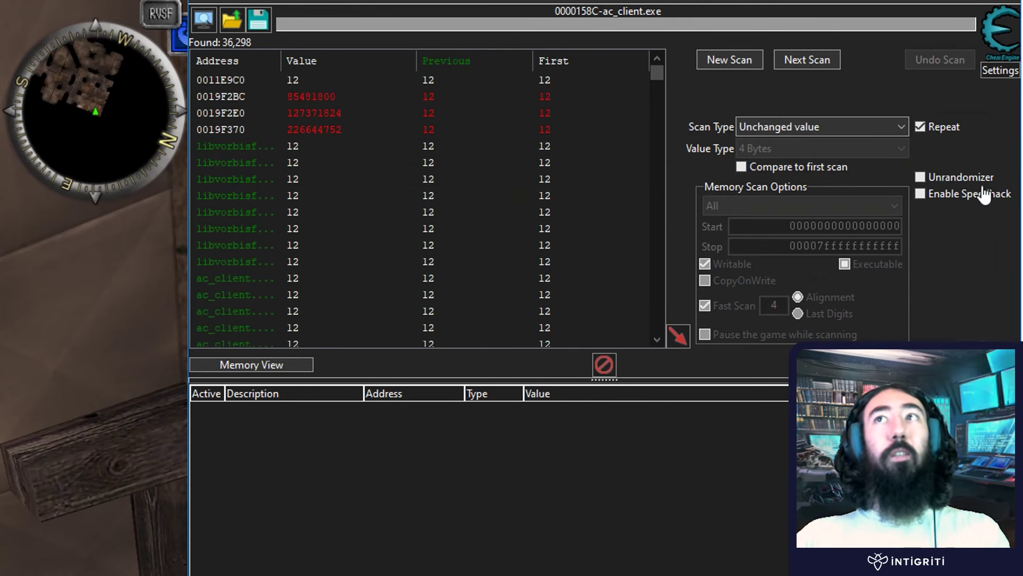
pyautogui.click(808, 60)
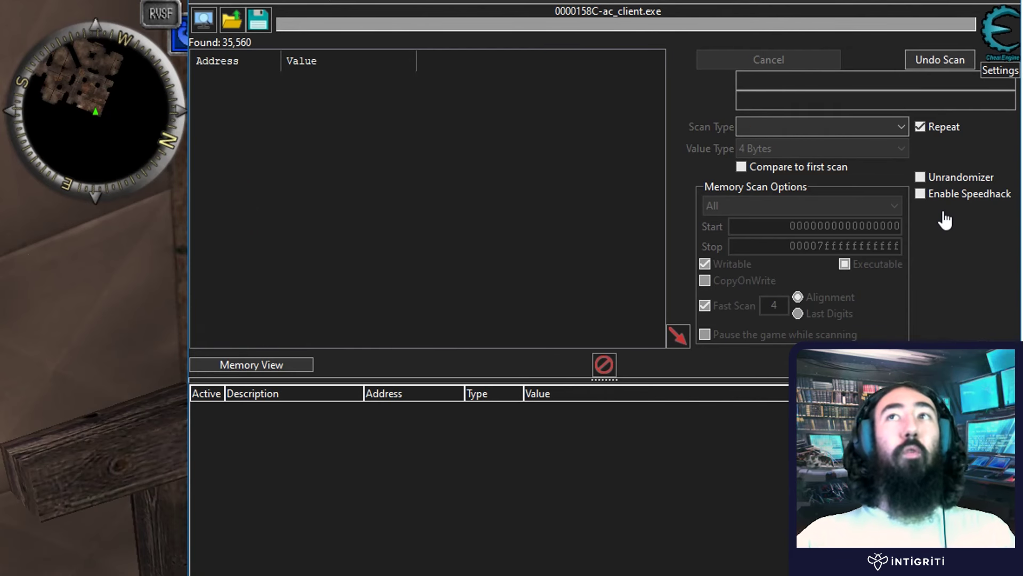
pyautogui.click(921, 127)
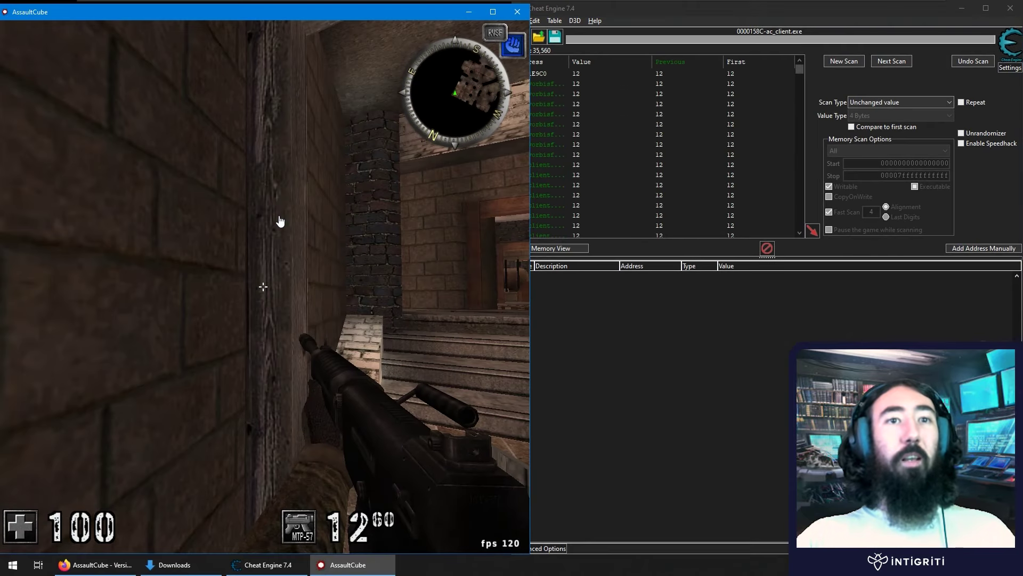
# - Fire in AssaultCube until the magazine holds 10, and narrow the results with an exact-value scan for 10
pyautogui.click(280, 221)
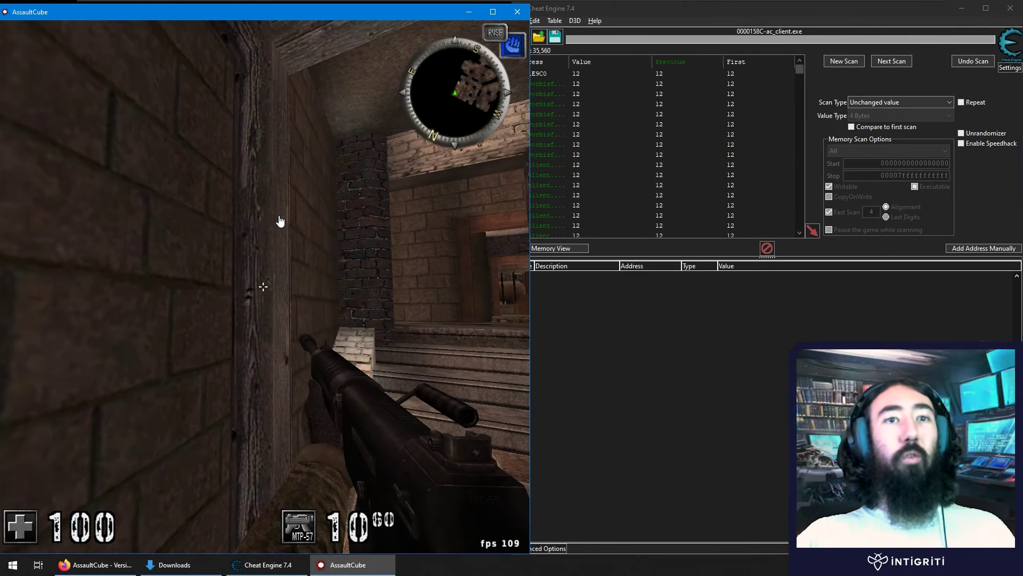
pyautogui.click(606, 158)
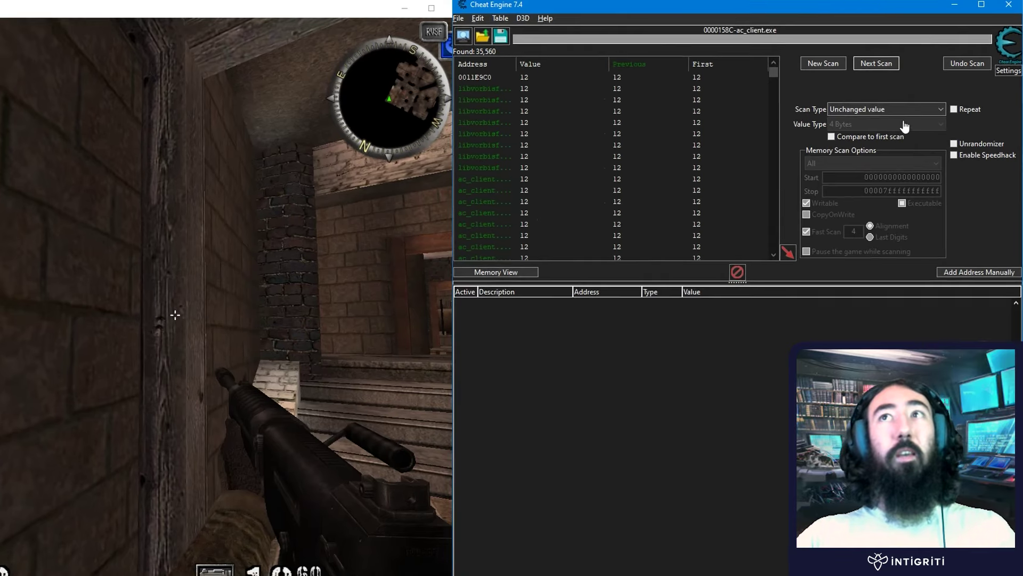
pyautogui.click(928, 102)
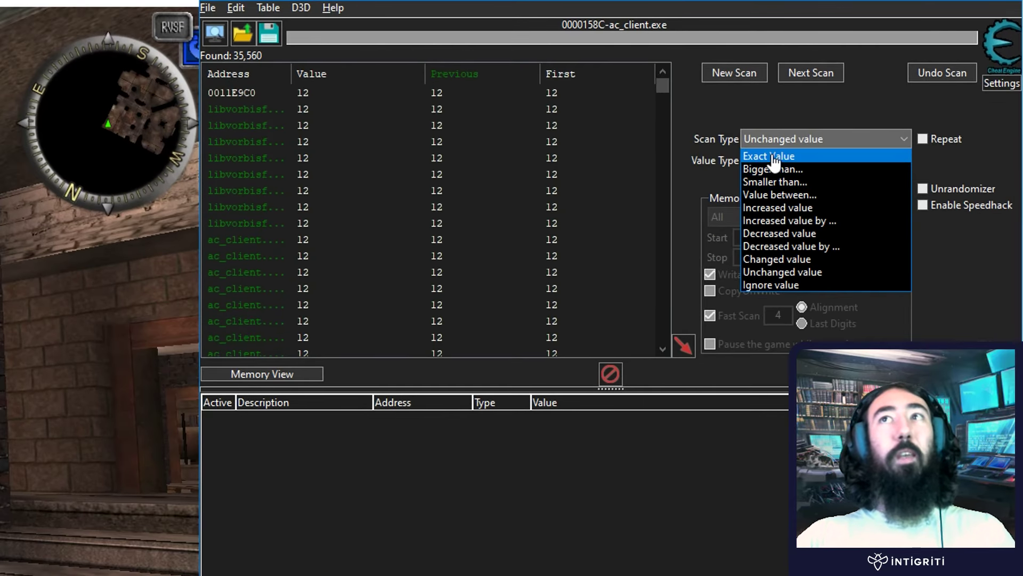
pyautogui.click(774, 157)
pyautogui.write('10')
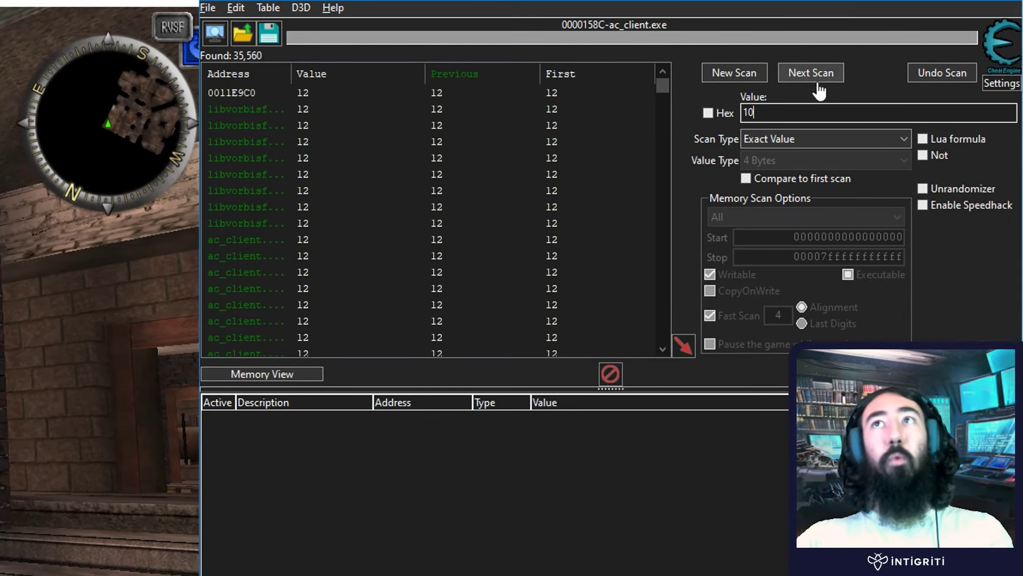
pyautogui.click(814, 81)
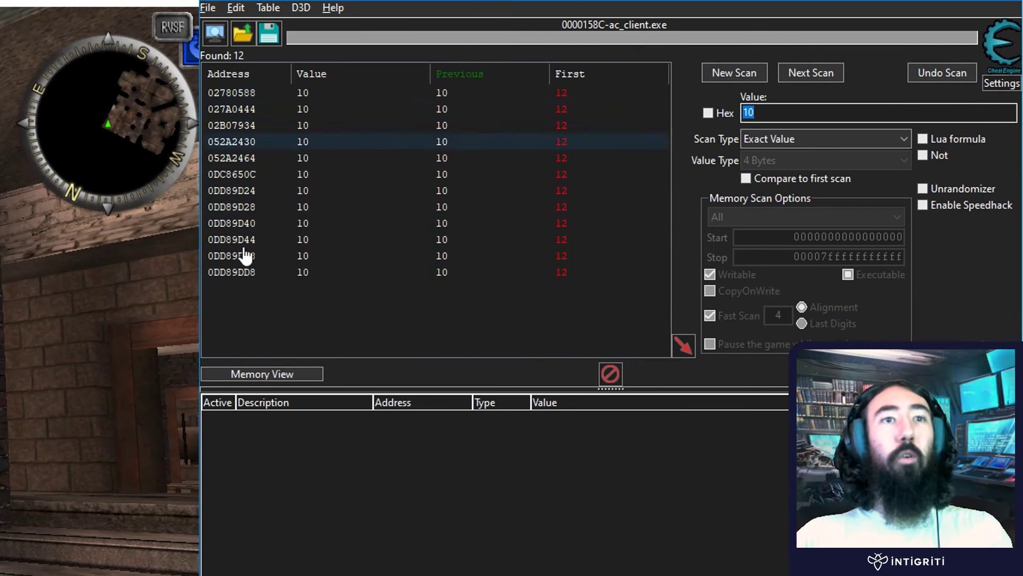
# - Fire down to 8 rounds in AssaultCube and add the two results that follow the ammo, 02780588 and 0DC8650C, to the address list
pyautogui.click(0, 322)
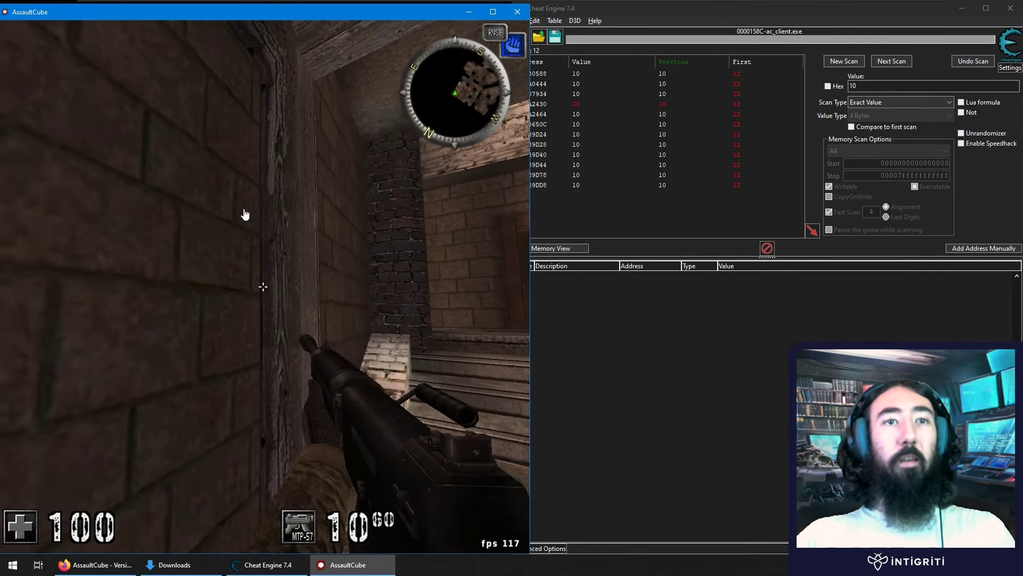
pyautogui.click(245, 214)
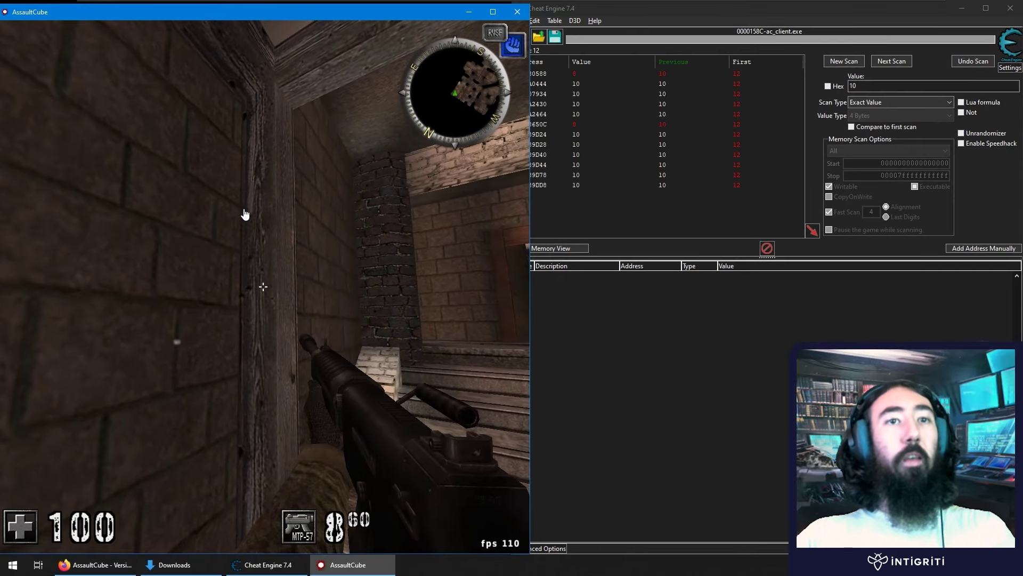
pyautogui.click(837, 44)
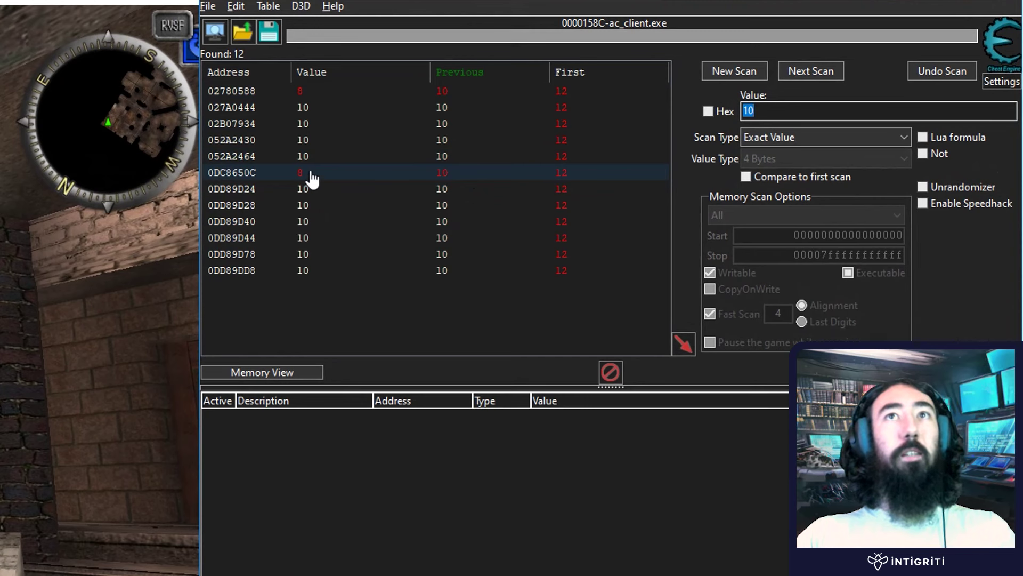
pyautogui.click(313, 178)
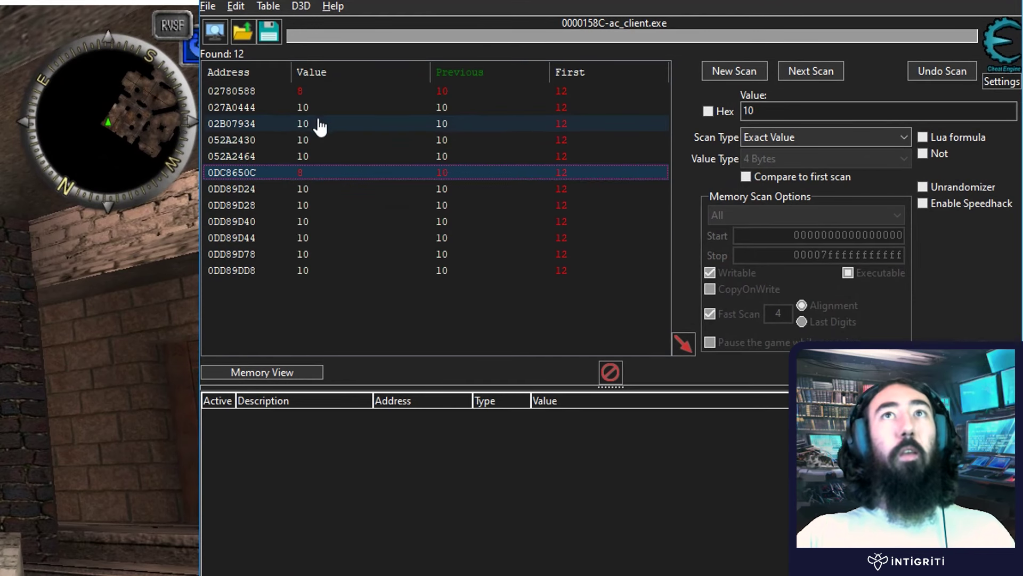
pyautogui.keyDown('ctrl'); pyautogui.click(298, 92); pyautogui.keyUp('ctrl')
pyautogui.click(683, 344)
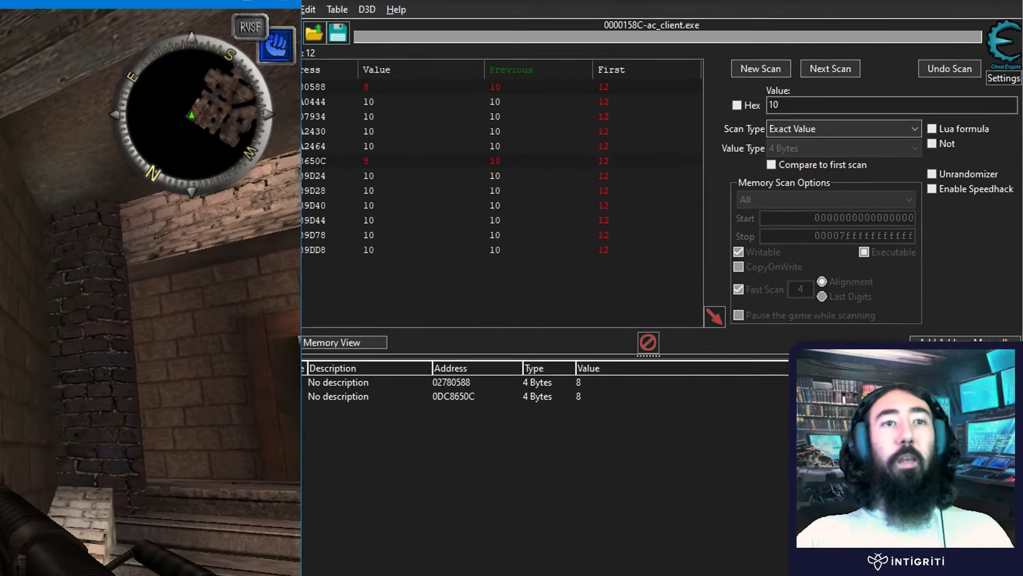
# - Fire one more round in AssaultCube, and set the value at address 02780588 to 420 in Cheat Engine
pyautogui.click(228, 256)
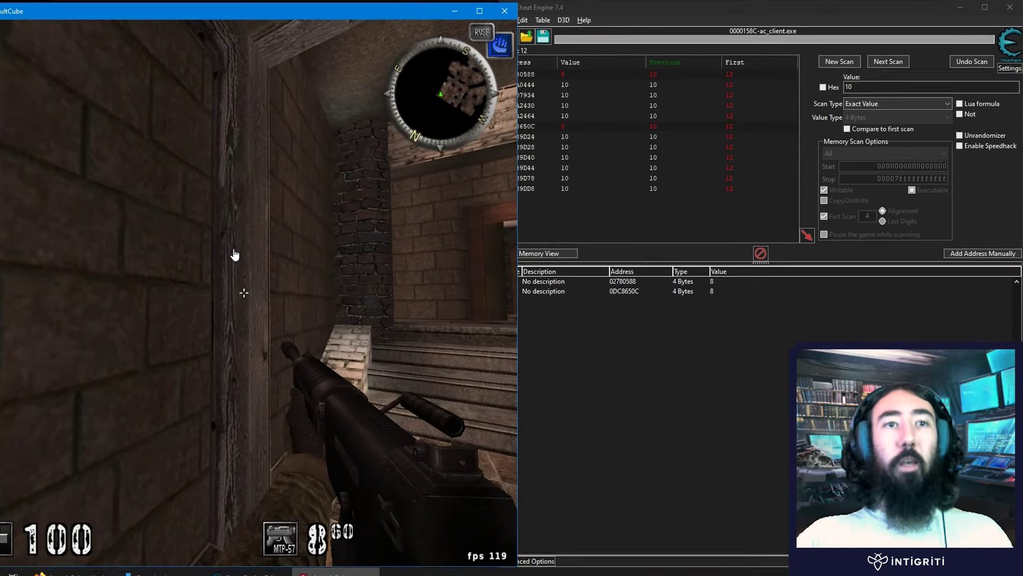
pyautogui.hotkey('alt', 'Tab')
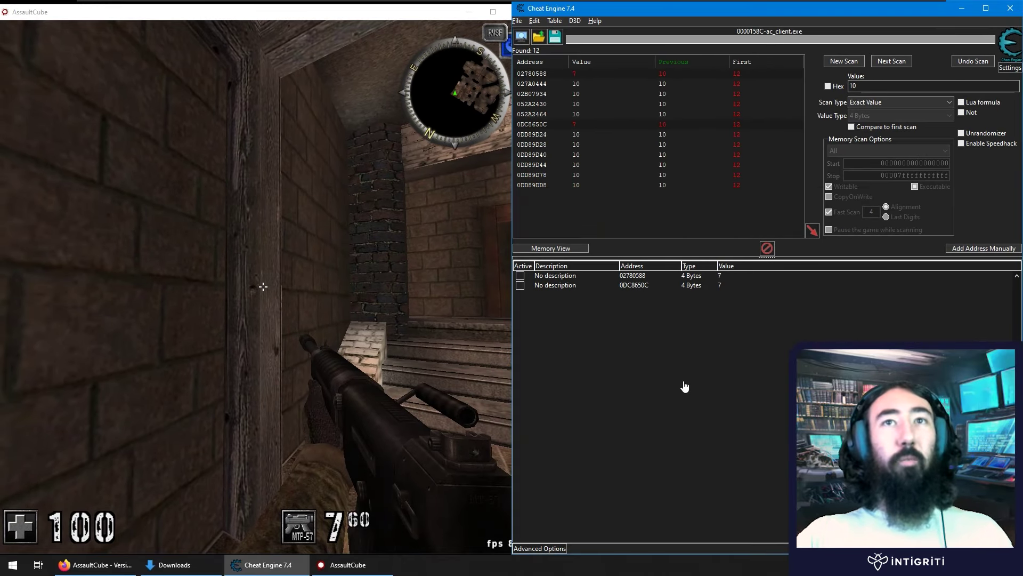
pyautogui.click(701, 289)
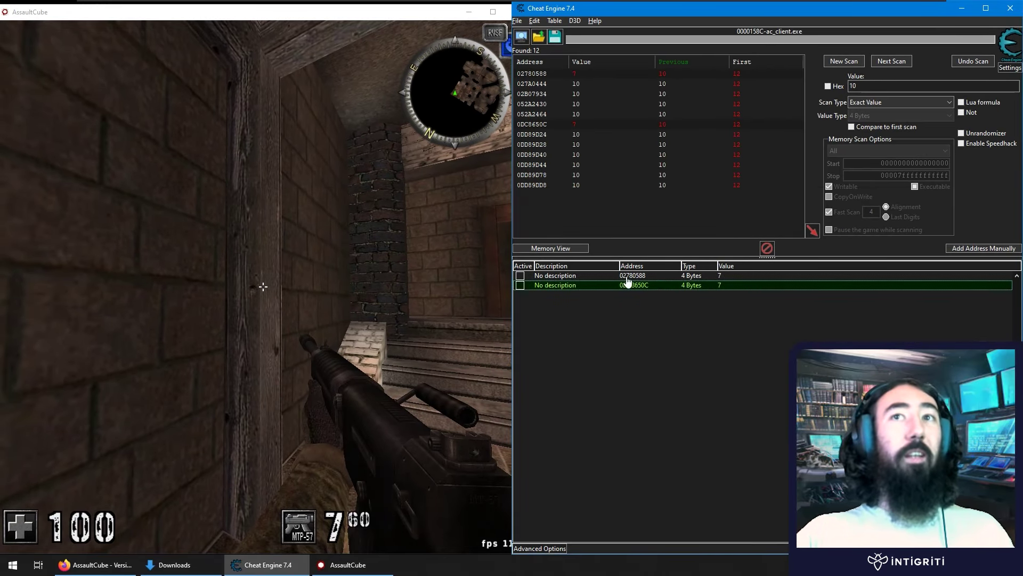
pyautogui.doubleClick(724, 276)
pyautogui.write('42')
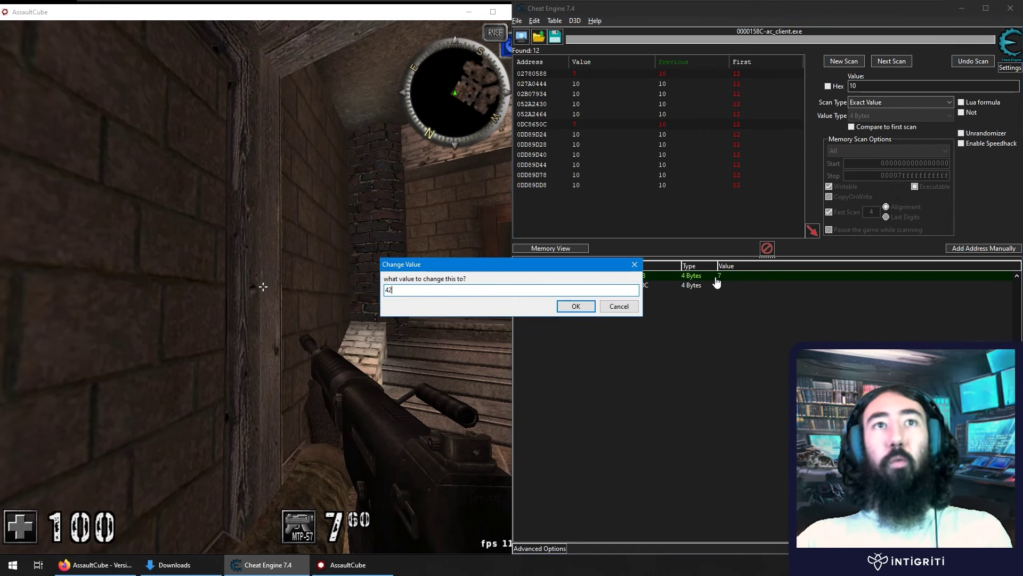
pyautogui.write('0')
pyautogui.click(575, 306)
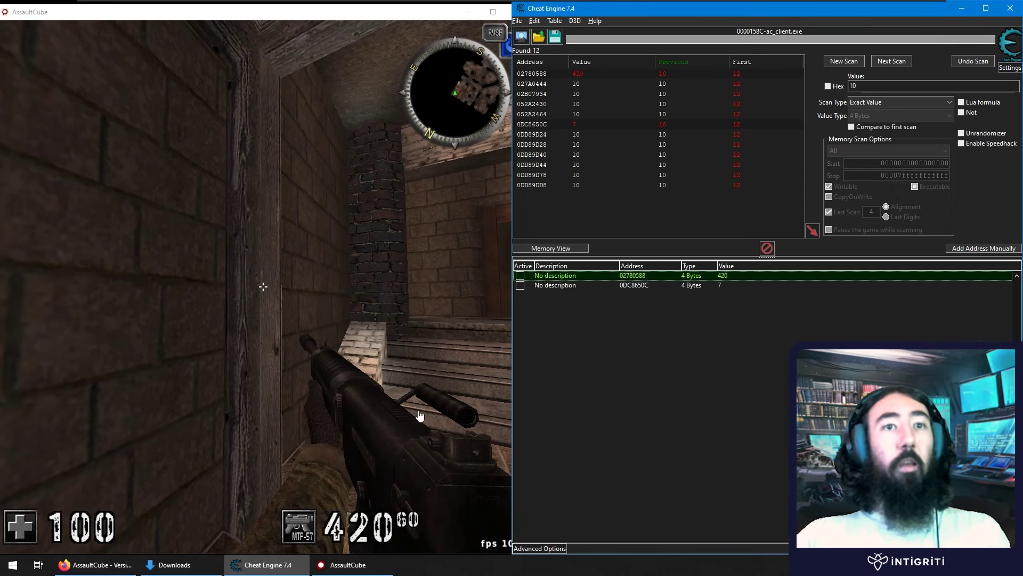
# - Switch back to AssaultCube and fire repeatedly to test the modified ammo count
pyautogui.click(363, 498)
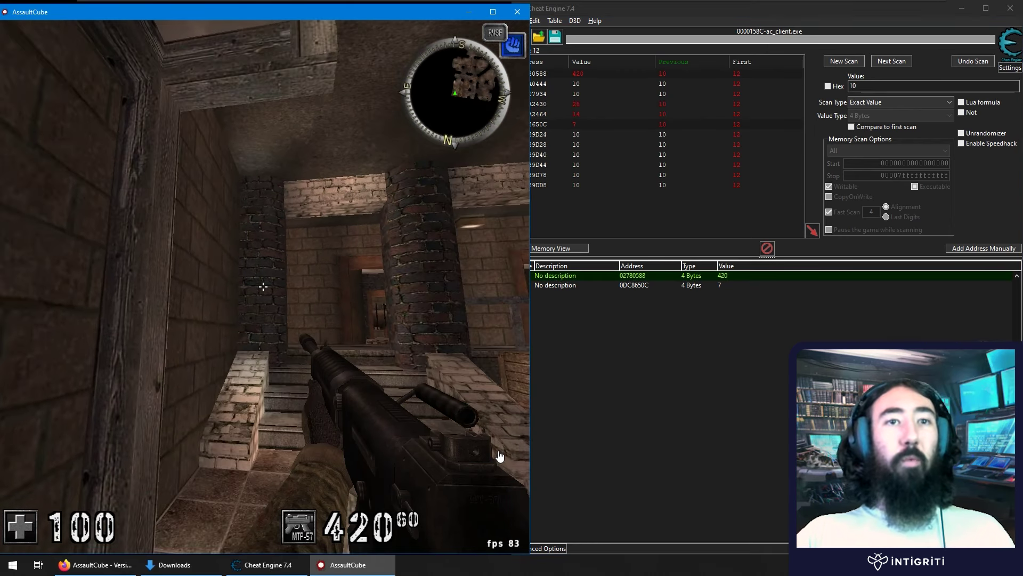
pyautogui.click(500, 456)
pyautogui.moveTo(499, 455); pyautogui.dragTo(500, 405)
pyautogui.click(262, 286)
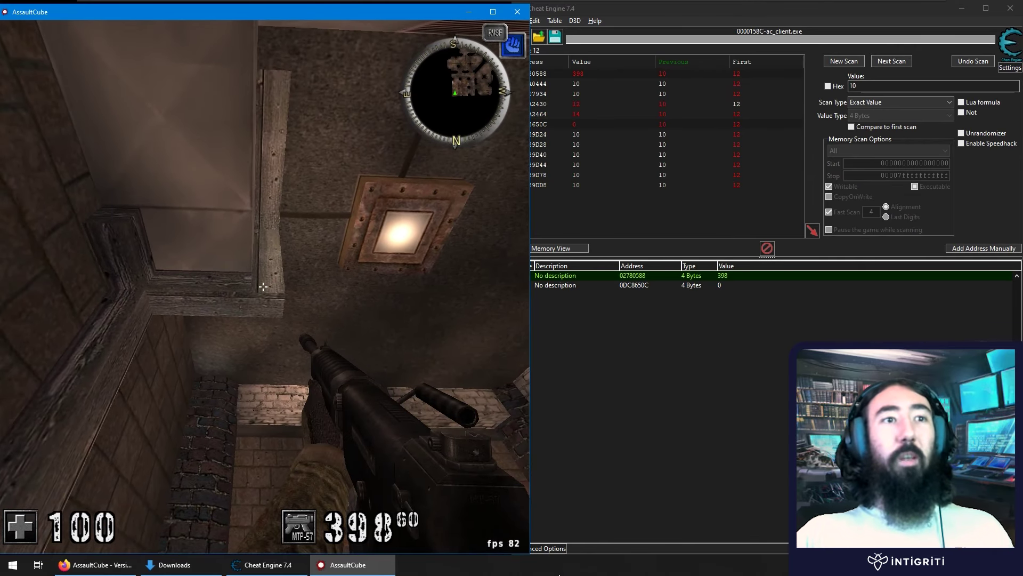
pyautogui.click(263, 286)
pyautogui.click(263, 286)
pyautogui.click(262, 286)
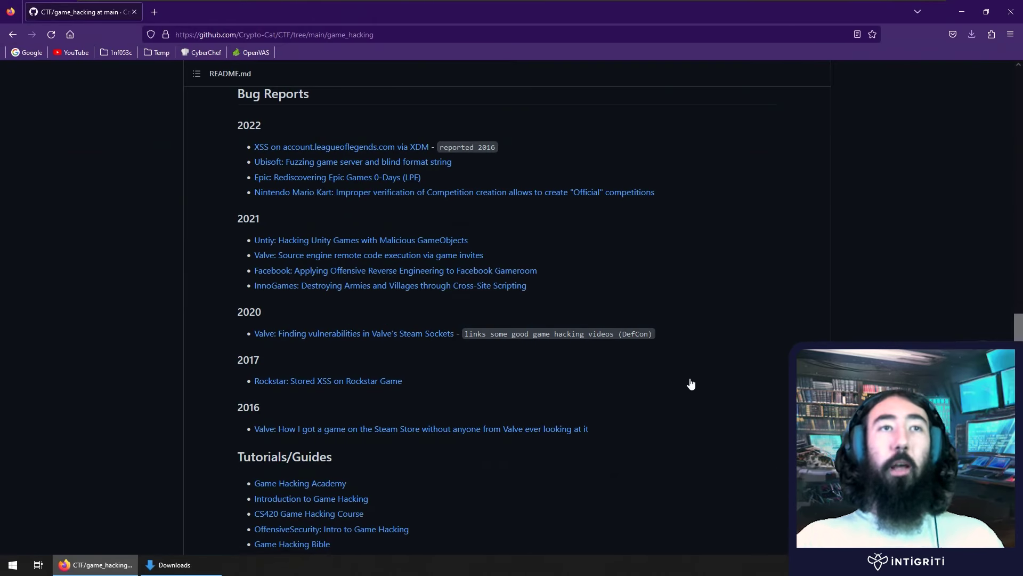
# - Examine the game_hacking README on GitHub, covering its programs, researchers, bug reports, tutorials, creators, research and vulnerable games
pyautogui.scroll(12, 498, 250)
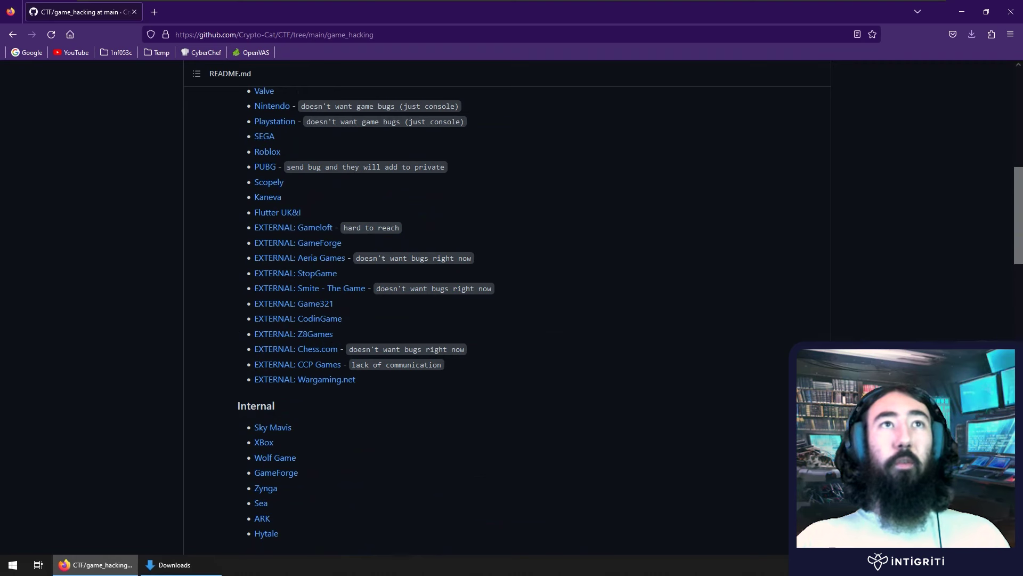
pyautogui.scroll(6, 610, 202)
pyautogui.scroll(3, 381, 205)
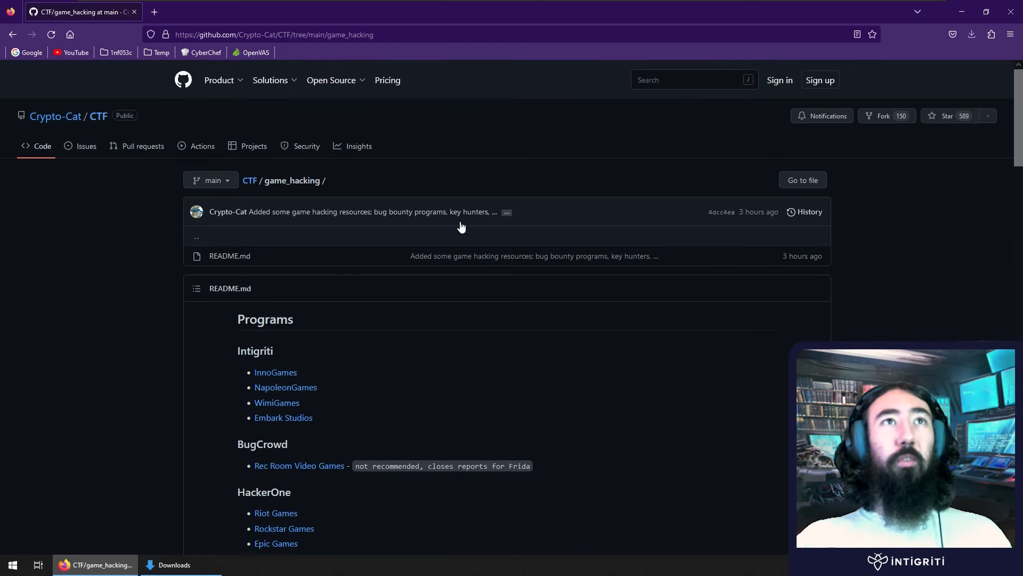
pyautogui.scroll(-6, 443, 365)
pyautogui.scroll(-18, 461, 330)
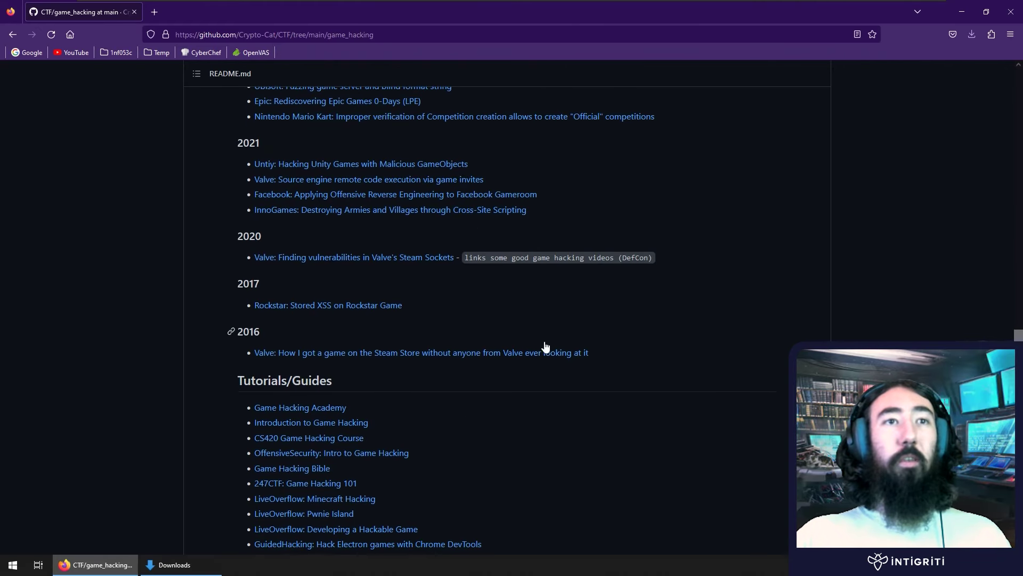
pyautogui.scroll(-5, 557, 352)
pyautogui.scroll(-1, 481, 388)
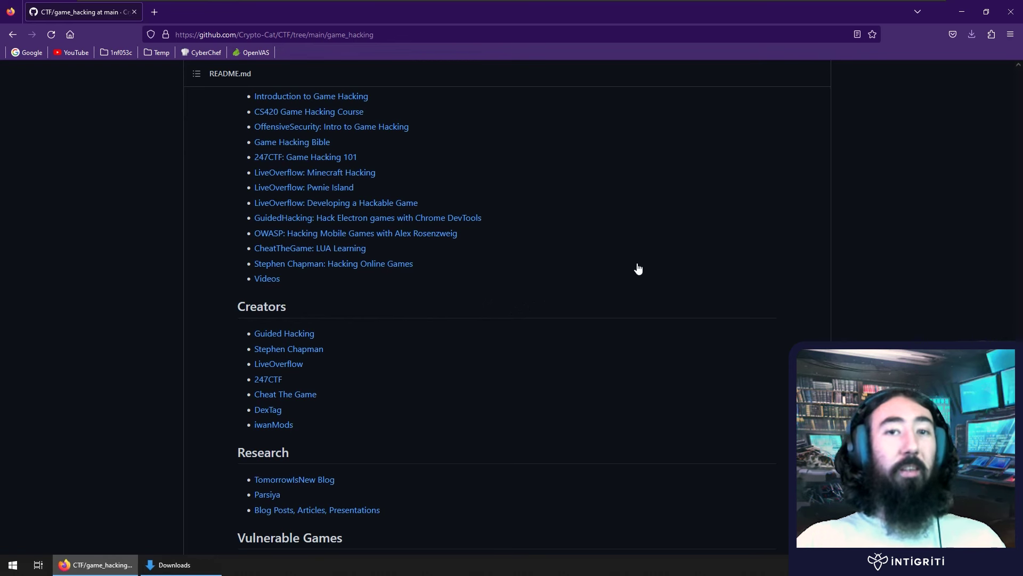
pyautogui.scroll(-5, 480, 318)
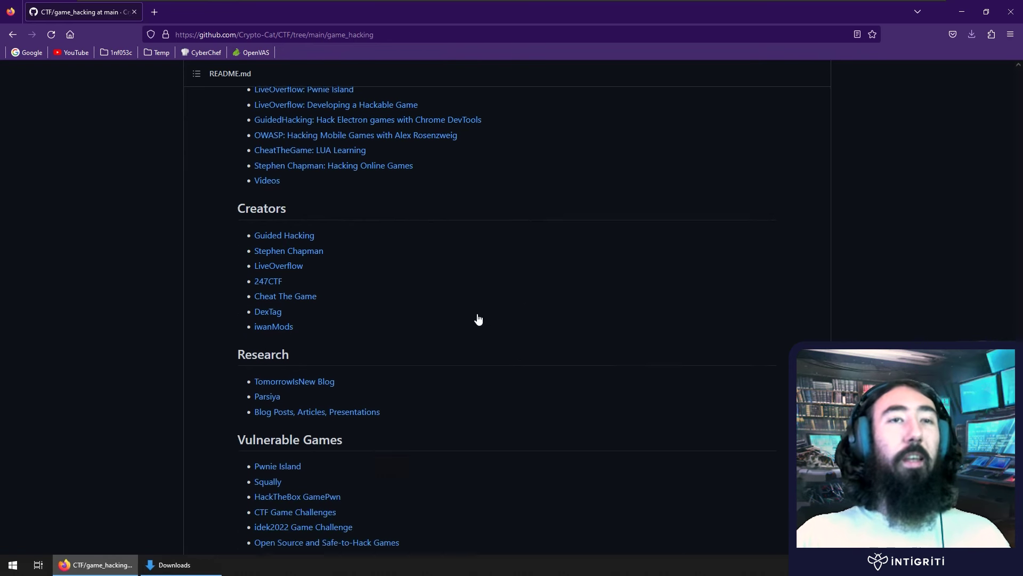
pyautogui.scroll(12, 493, 325)
pyautogui.scroll(15, 535, 333)
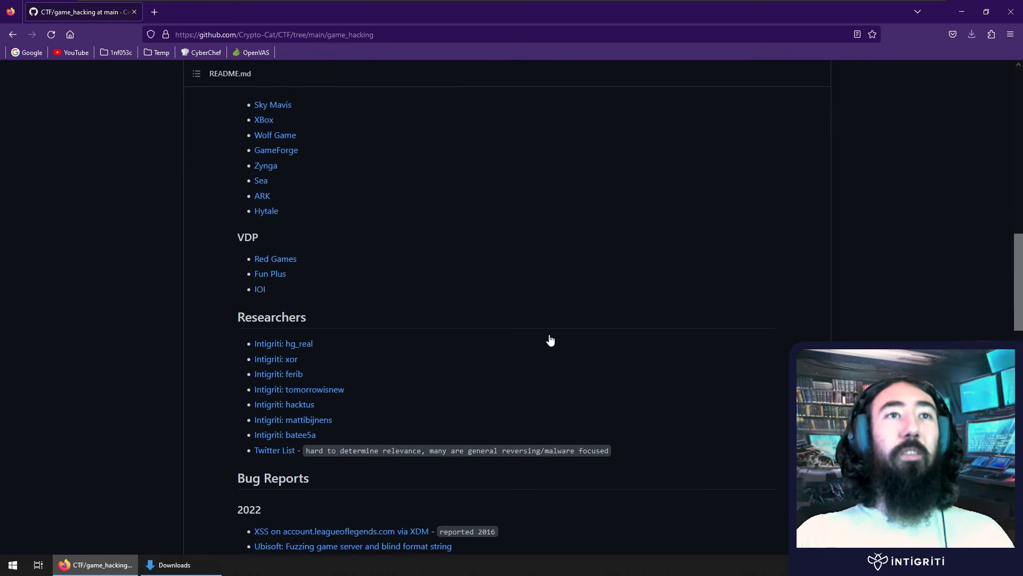